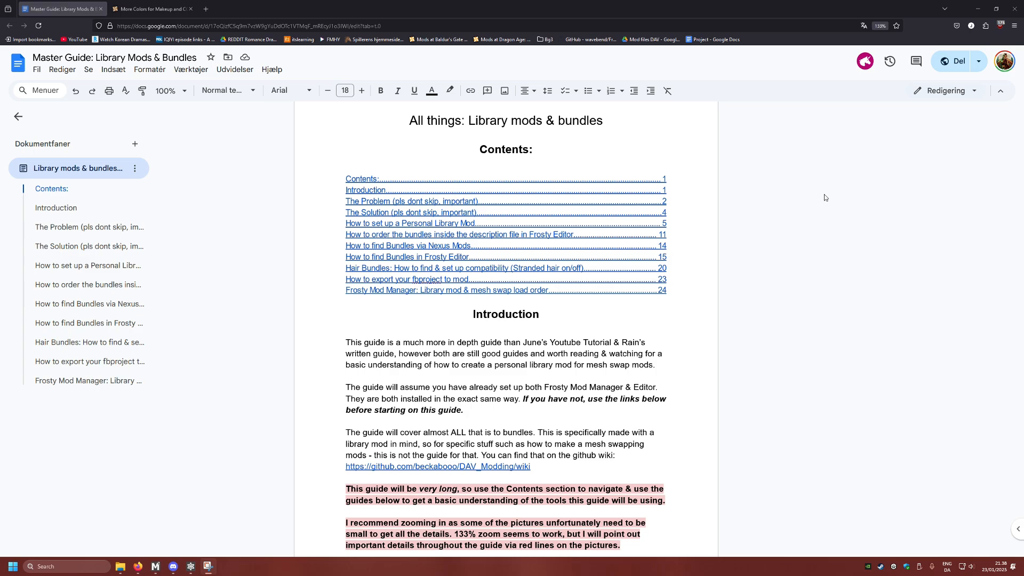
Read through the guide's table of contents and its Introduction section.
scroll(822, 213, "down", 2)
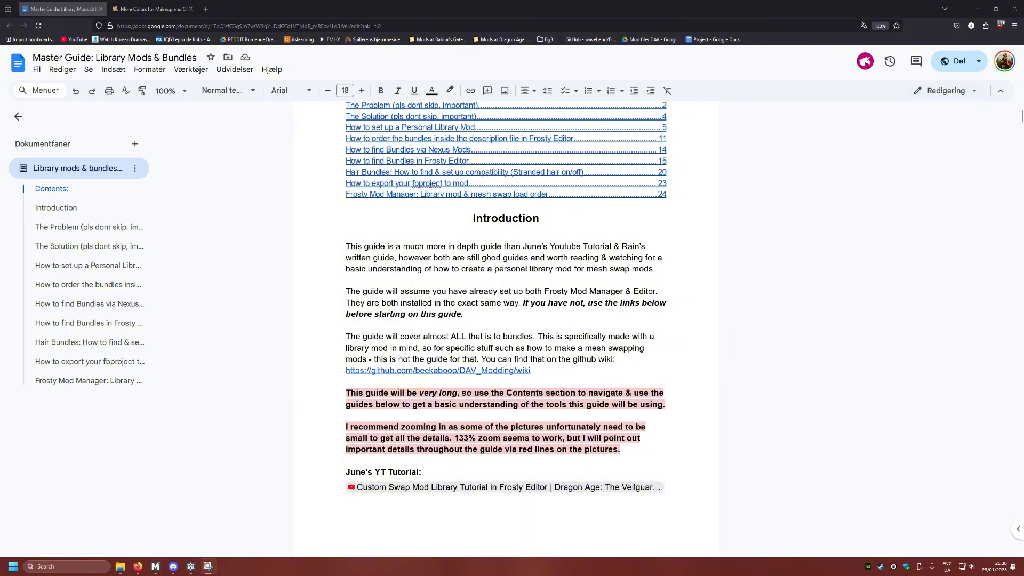
scroll(447, 271, "down", 2)
scroll(448, 288, "up", 5)
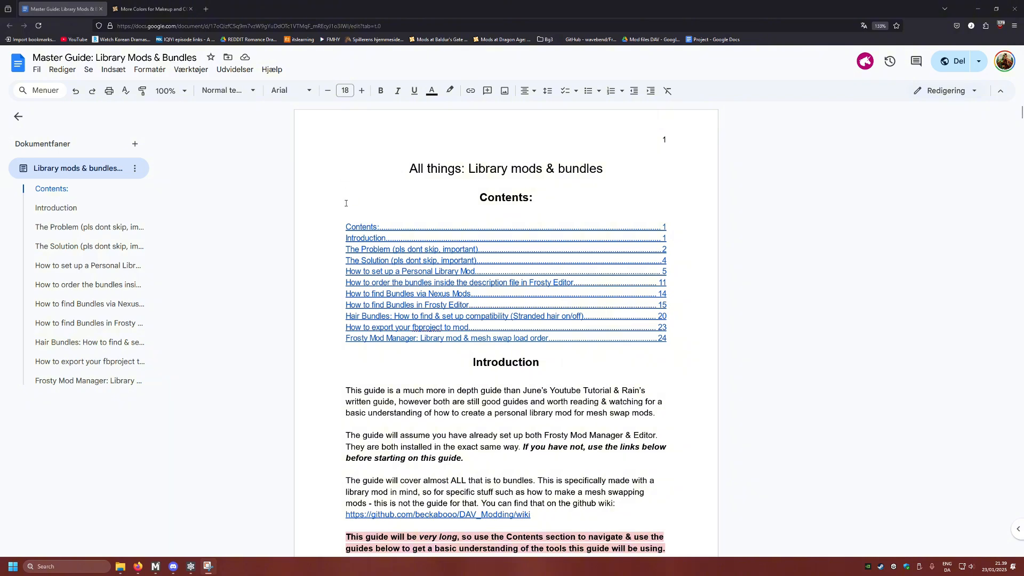
scroll(345, 203, "down", 3)
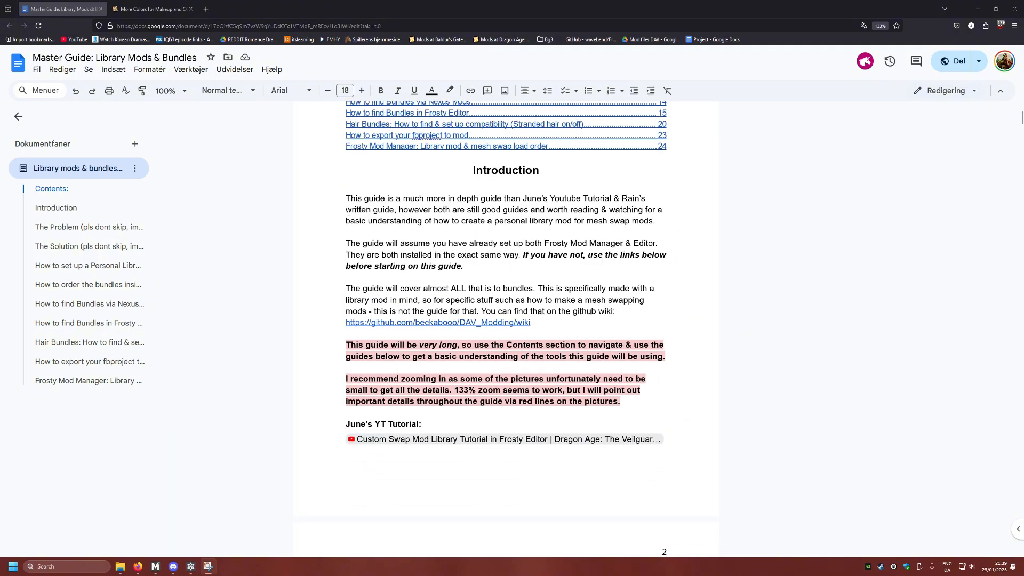
scroll(380, 189, "up", 2)
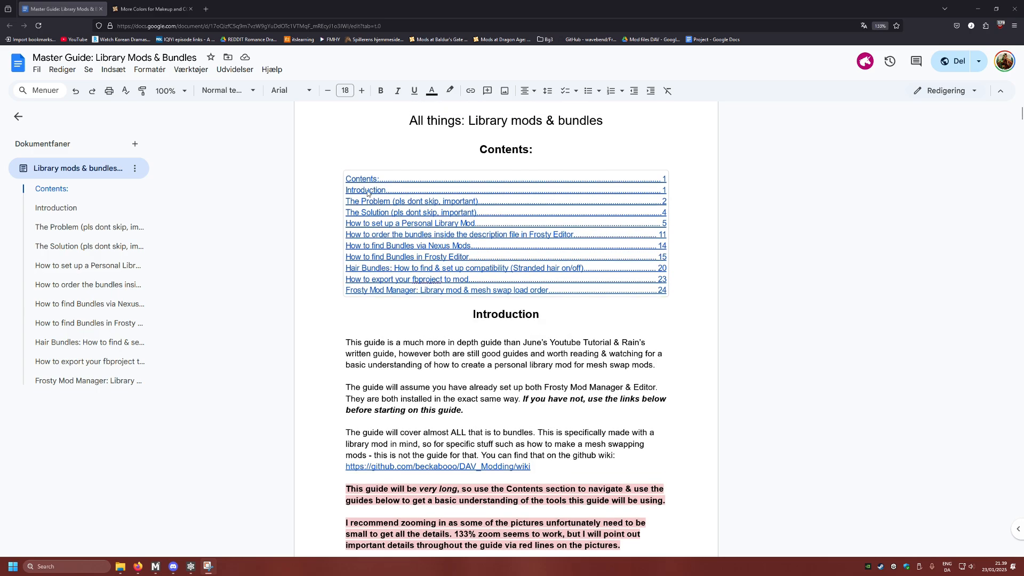
scroll(391, 200, "down", 1)
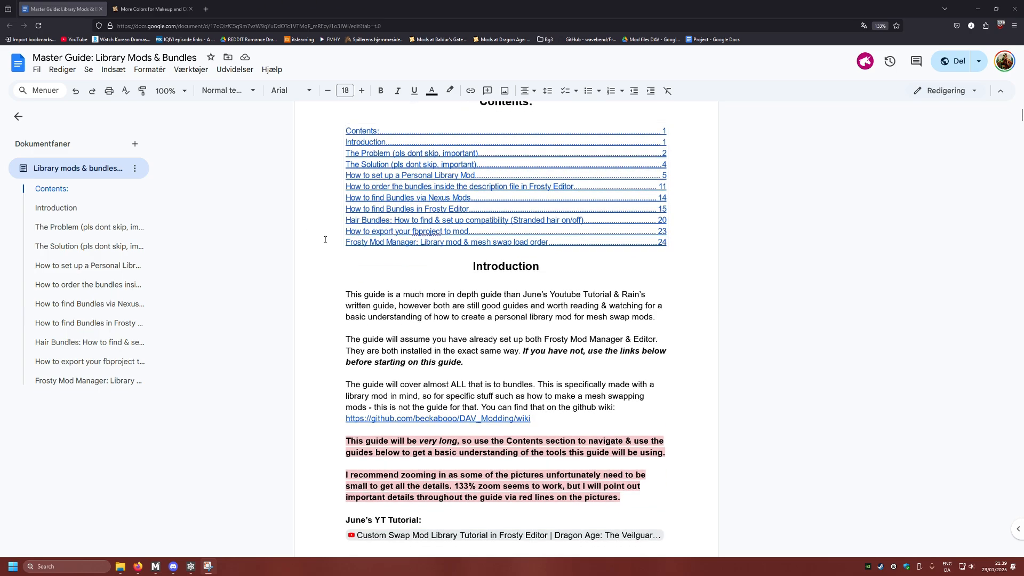
scroll(327, 245, "up", 1)
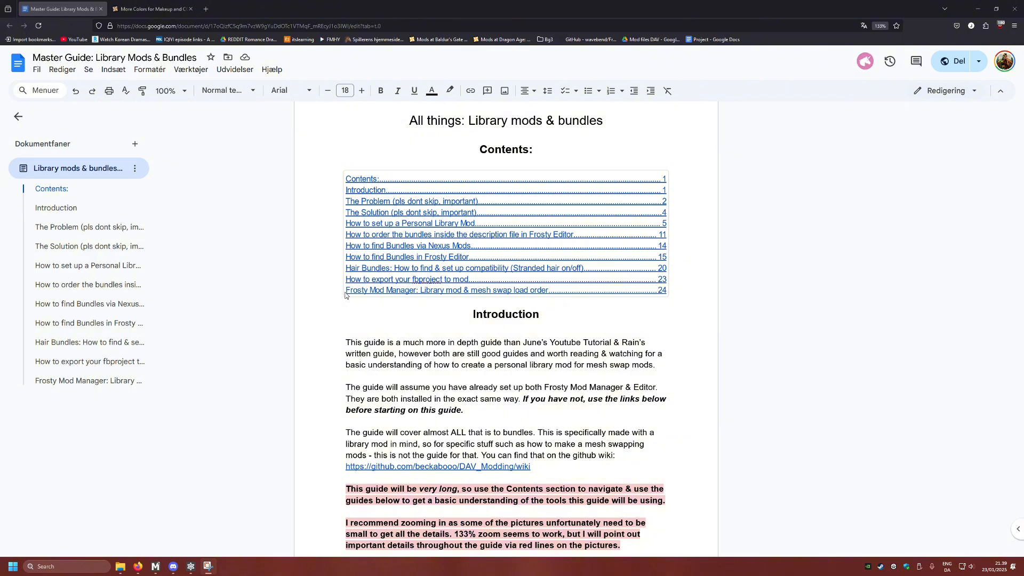
scroll(345, 295, "down", 1)
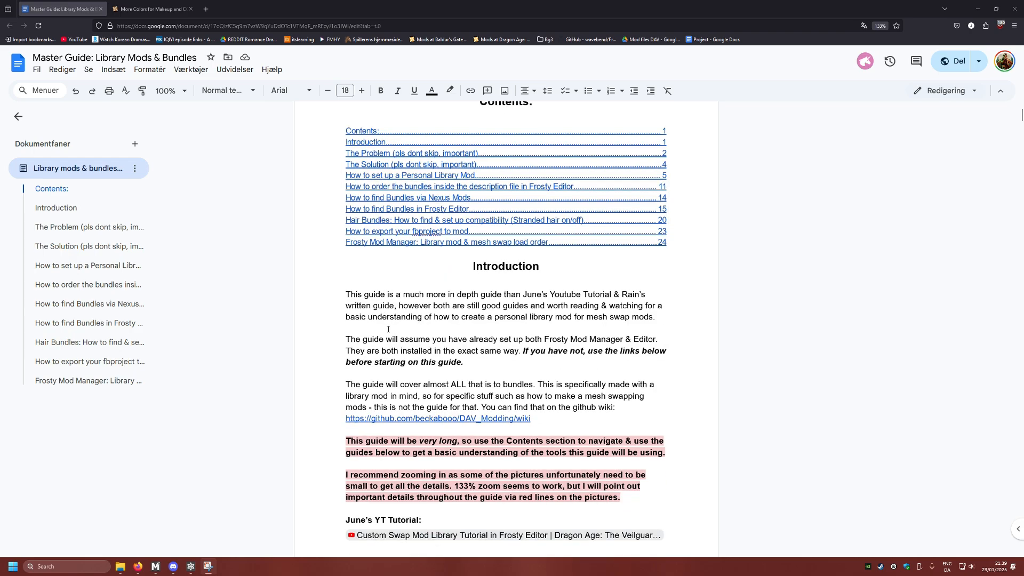
Review the linked tutorials at the end of the Introduction and the mesh swap explanation in "The Problem" section.
scroll(390, 327, "down", 3)
scroll(391, 327, "down", 4)
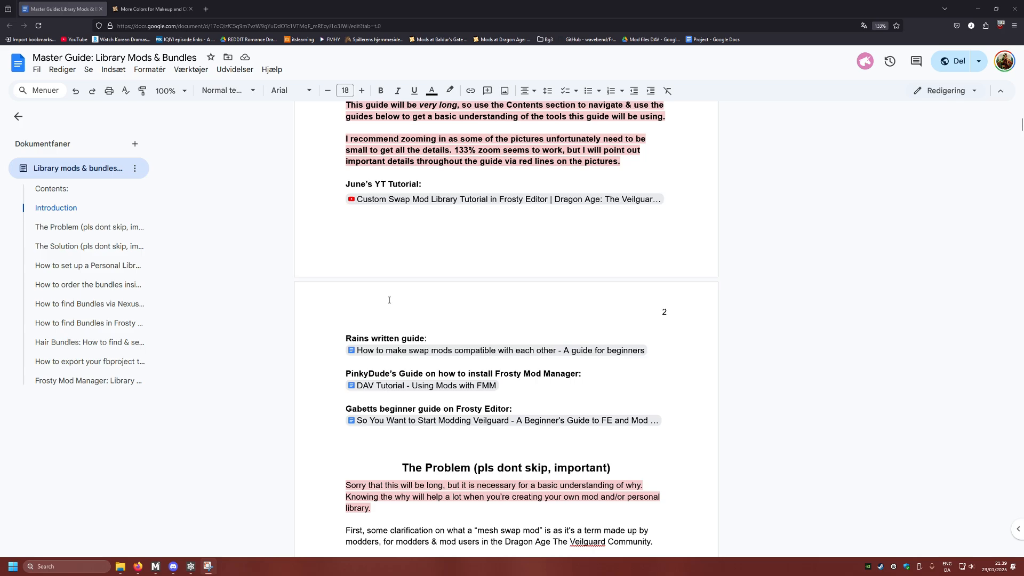
scroll(374, 299, "down", 2)
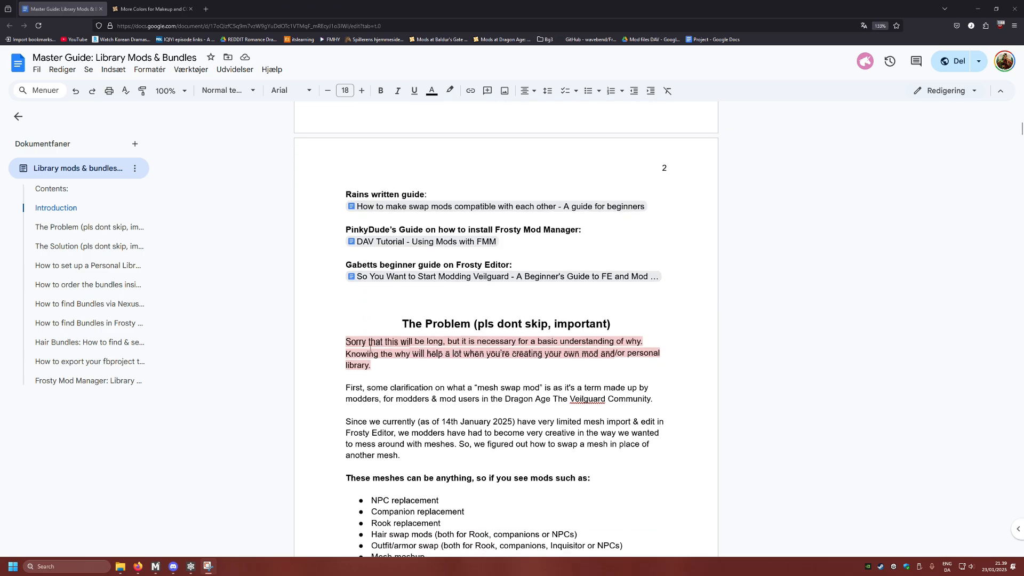
scroll(924, 284, "down", 3)
scroll(924, 284, "up", 3)
scroll(924, 284, "down", 3)
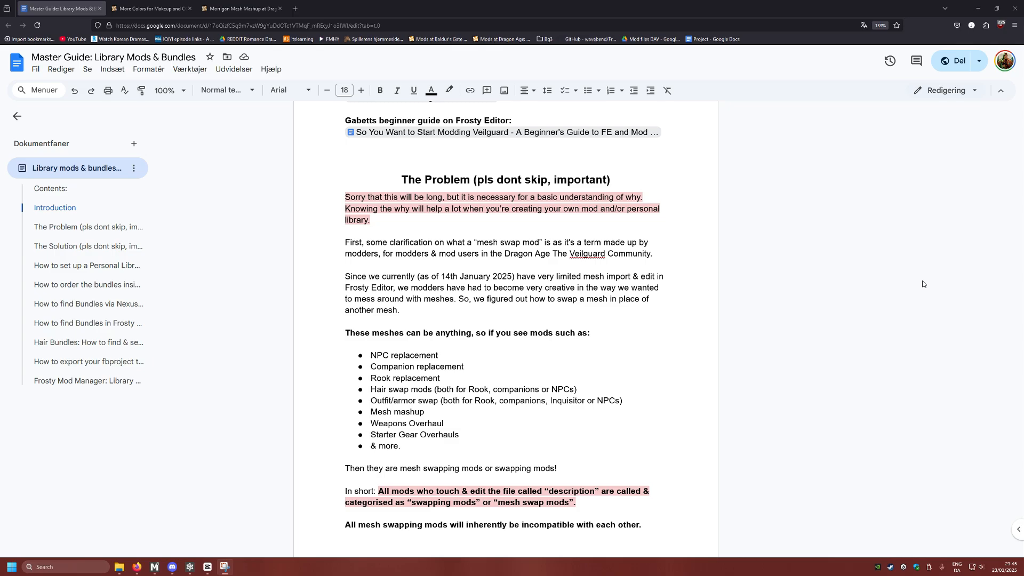
Look over the Morrigan Mesh Mashup page on Nexus Mods, including its images and the description's mesh swap incompatibility reminder.
left_click(240, 8)
scroll(616, 210, "down", 4)
scroll(330, 202, "up", 2)
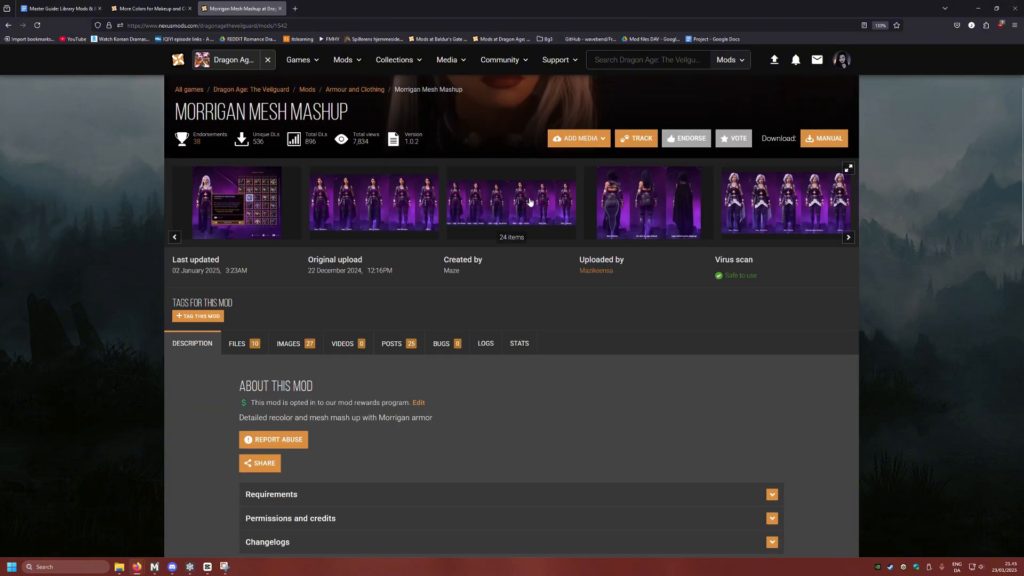
scroll(329, 202, "up", 2)
scroll(337, 270, "down", 2)
scroll(632, 347, "up", 2)
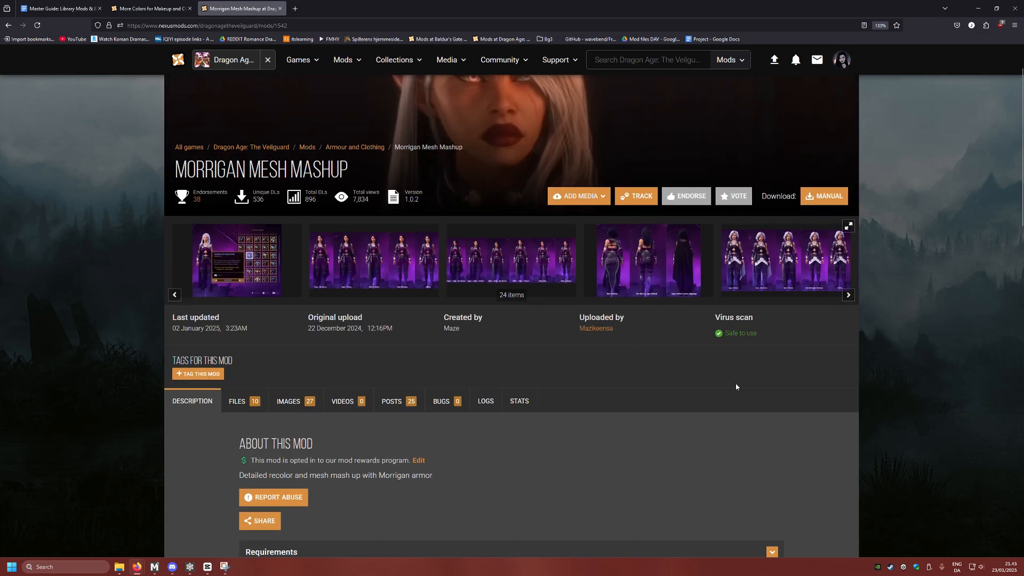
scroll(368, 264, "down", 4)
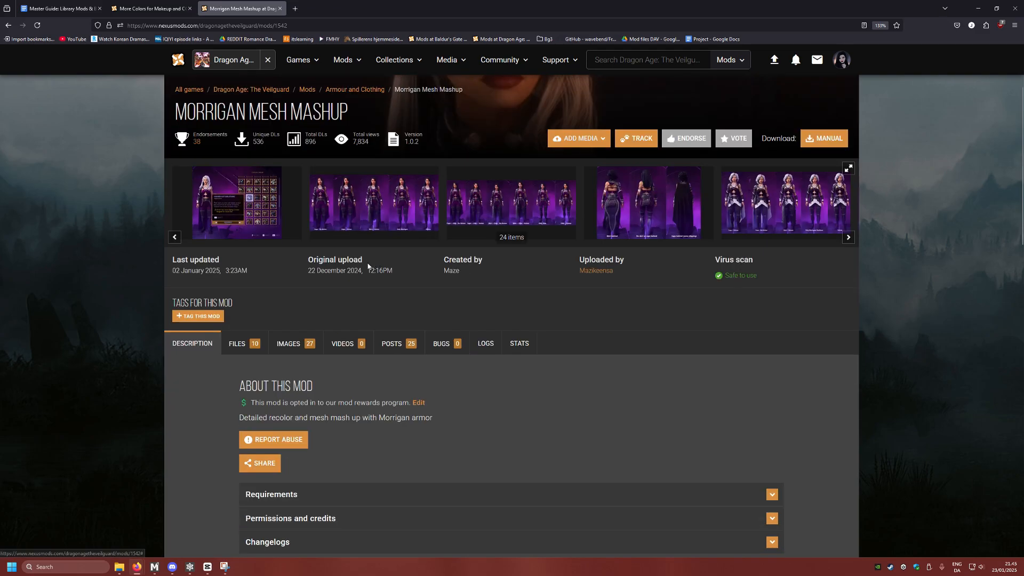
scroll(374, 264, "down", 12)
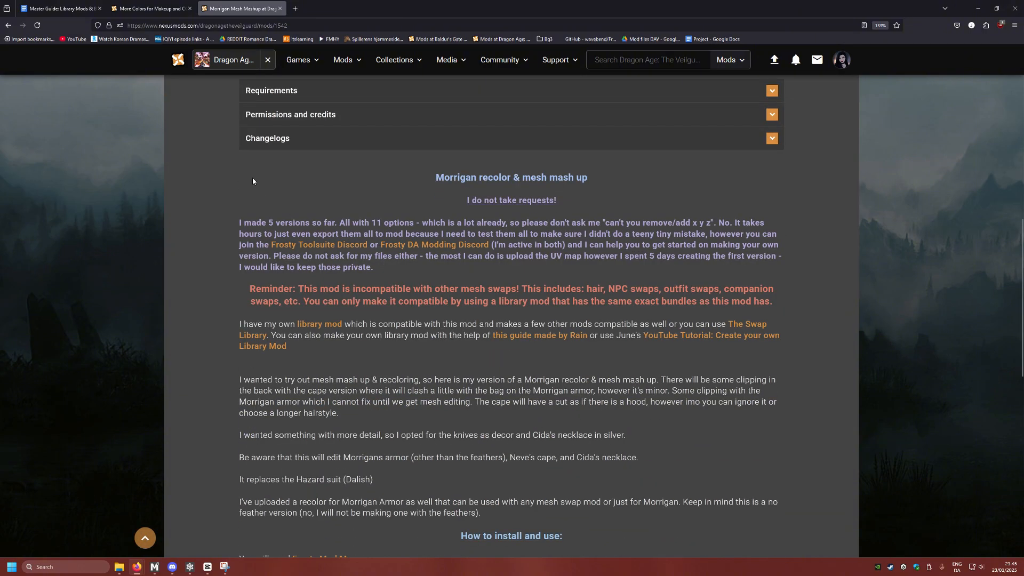
scroll(253, 181, "up", 18)
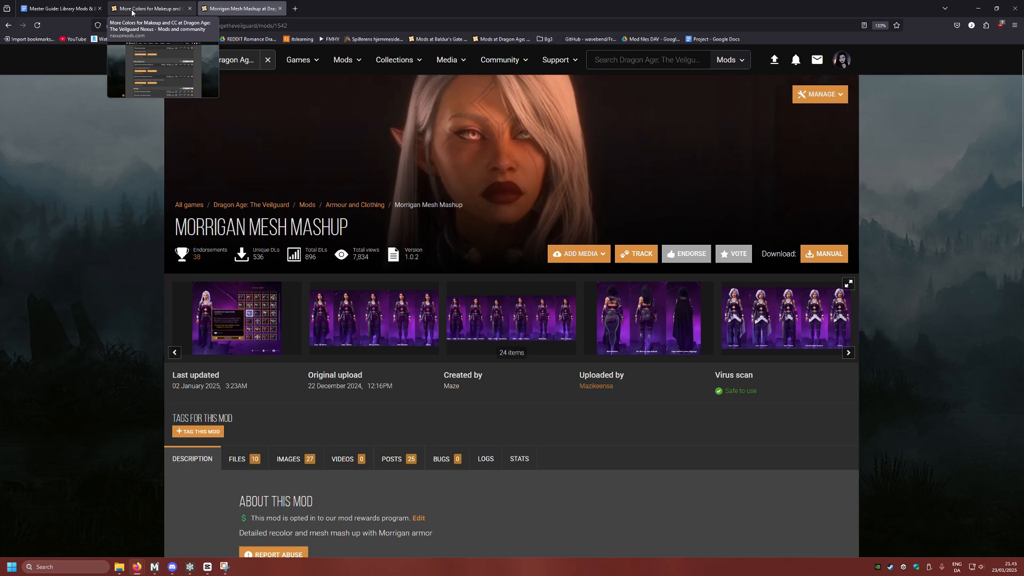
Return to the library mods guide and read the rest of "The Problem" section, including the "affected files" check and its screenshot.
left_click(50, 8)
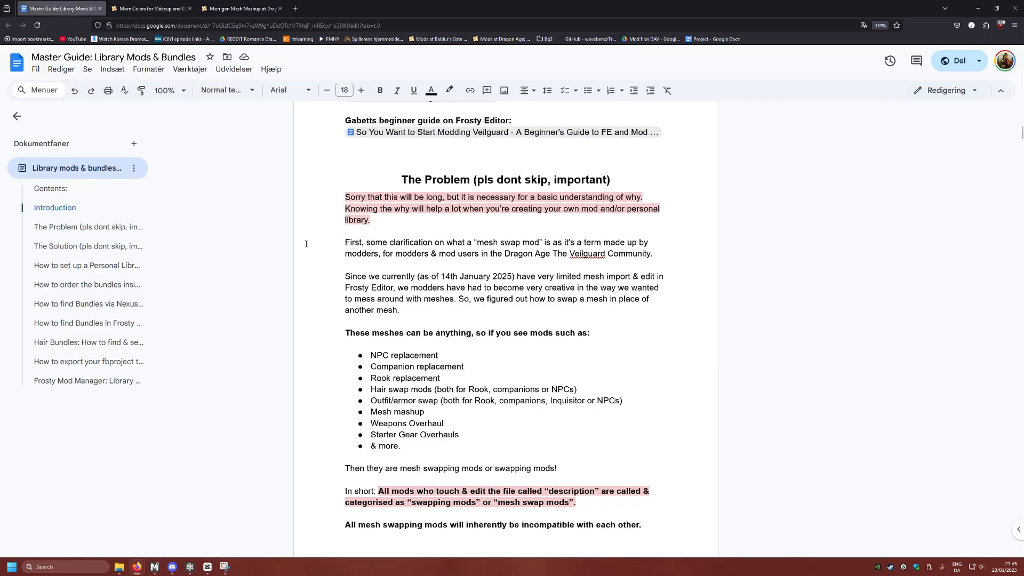
scroll(298, 245, "down", 3)
scroll(298, 245, "down", 1)
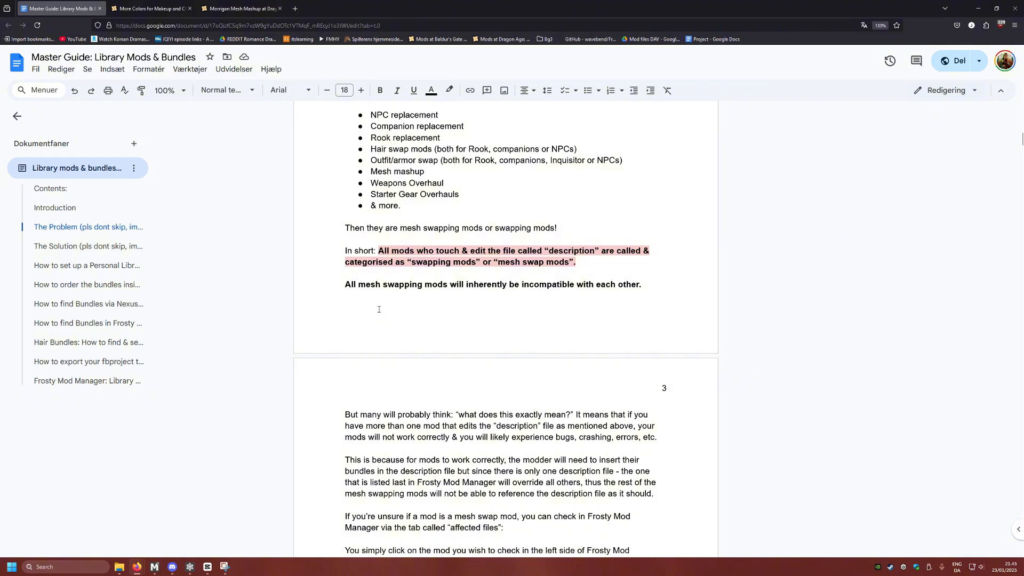
scroll(378, 310, "down", 1)
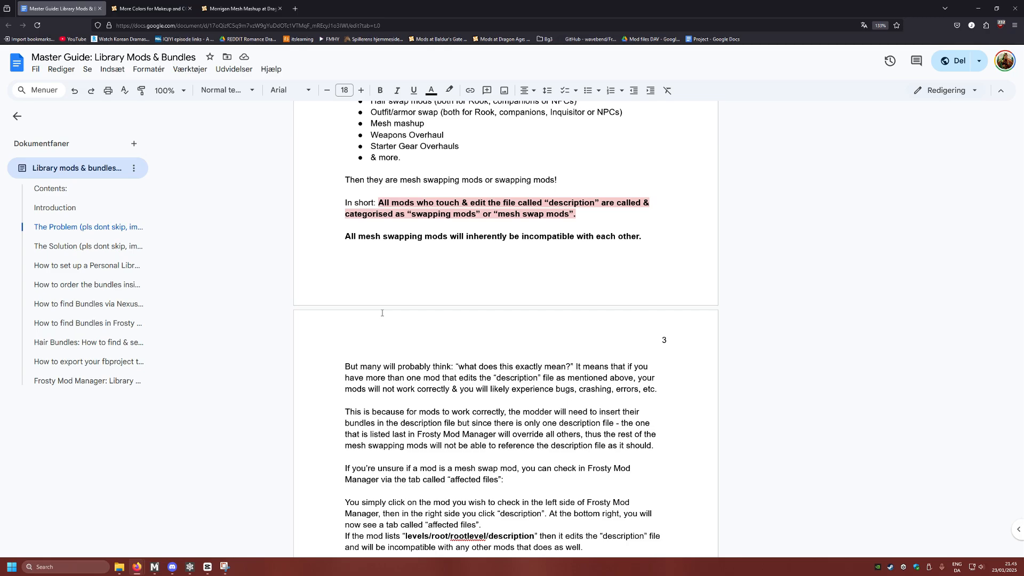
scroll(382, 313, "down", 8)
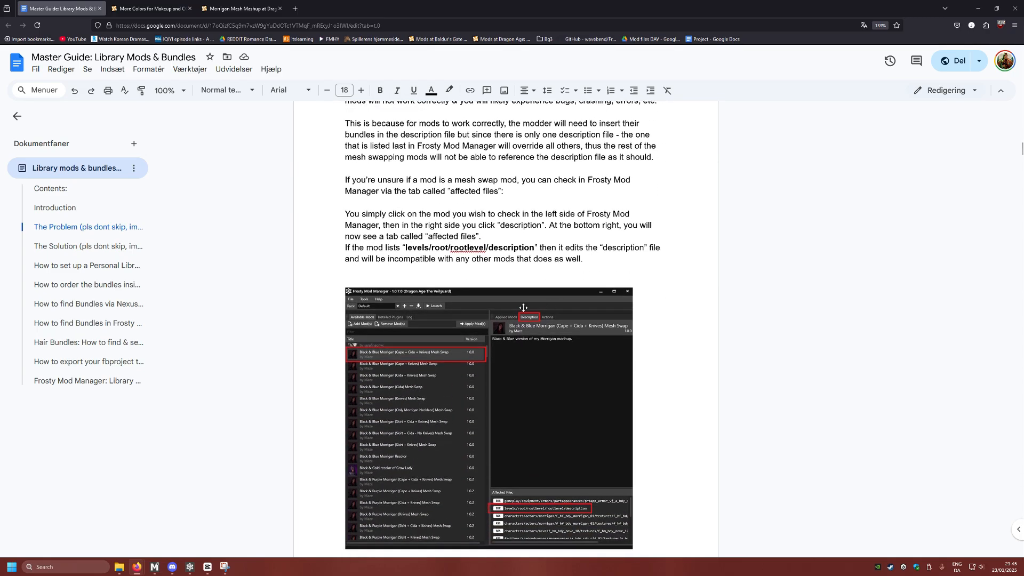
scroll(406, 326, "up", 2)
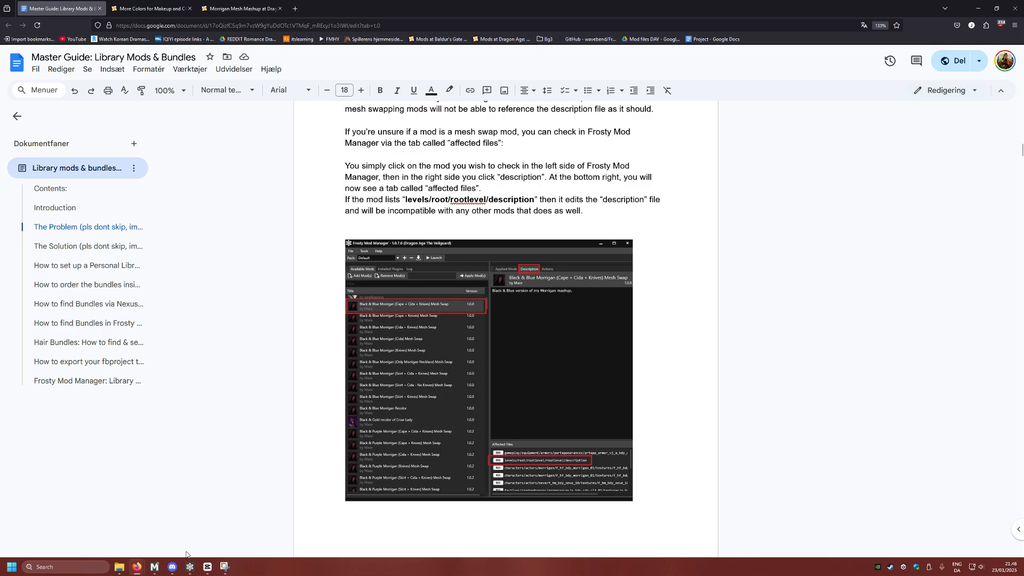
In Frosty Mod Manager, check the affected files of the Black & Blue Morrigan (Cape + Cida + Knives) Mesh Swap for levels/root/rootlevel/description.
left_click(153, 566)
left_click(112, 146)
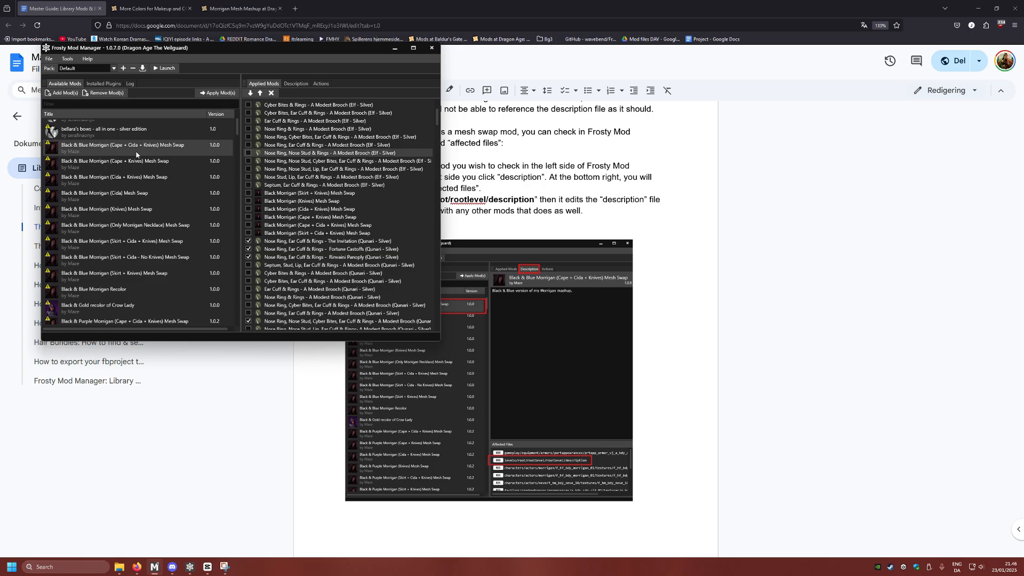
left_click(295, 85)
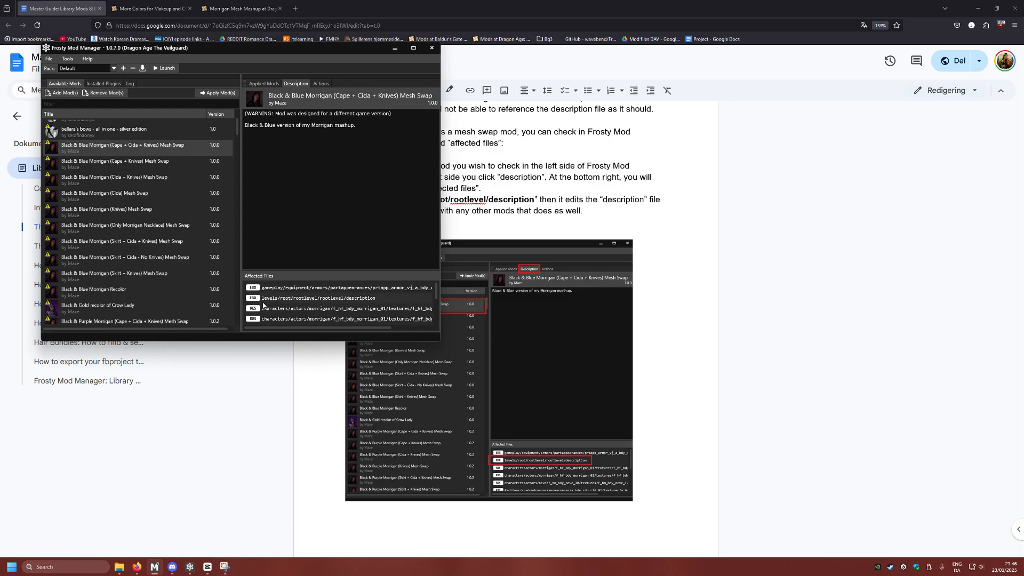
left_click(366, 300)
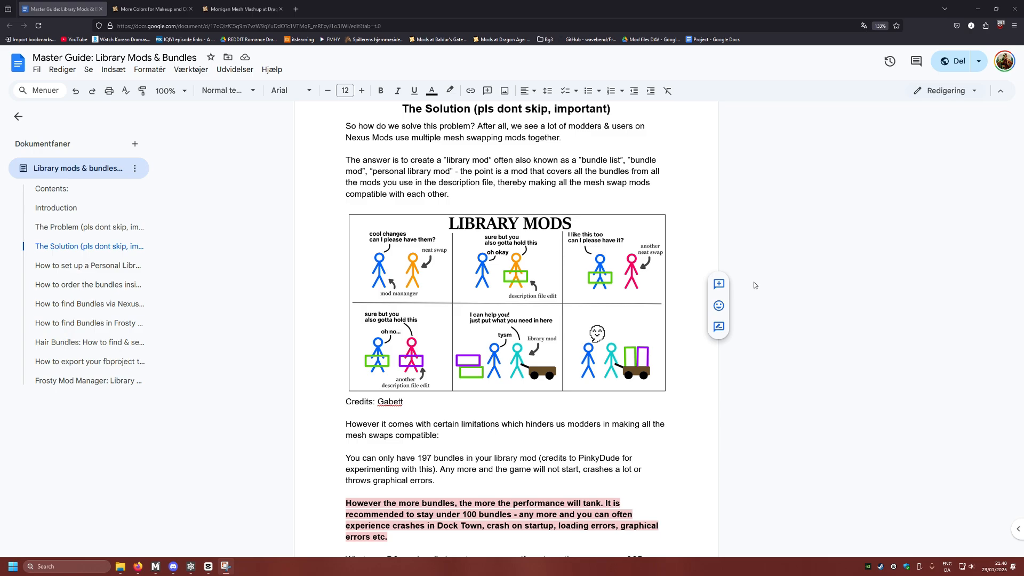
Read the bundle limits and the personal library mod recommendation in the guide's "The Solution" section.
scroll(378, 261, "down", 5)
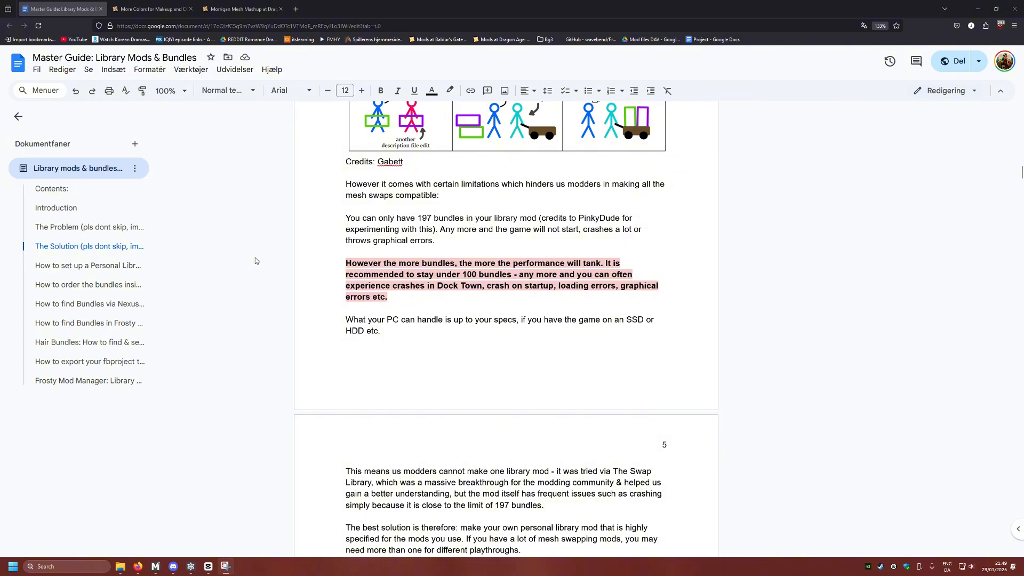
scroll(262, 277, "down", 1)
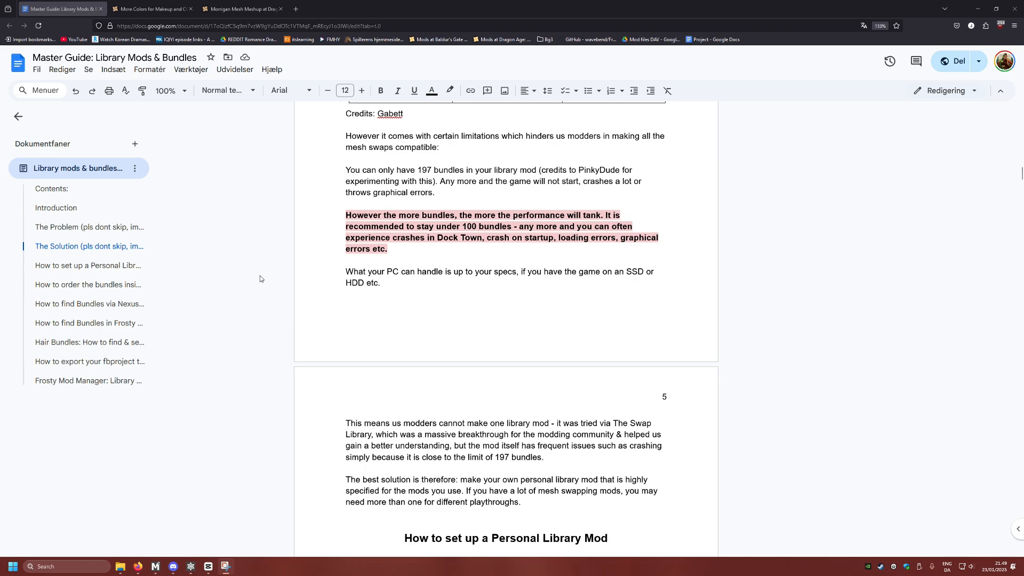
scroll(260, 276, "down", 1)
scroll(269, 269, "down", 1)
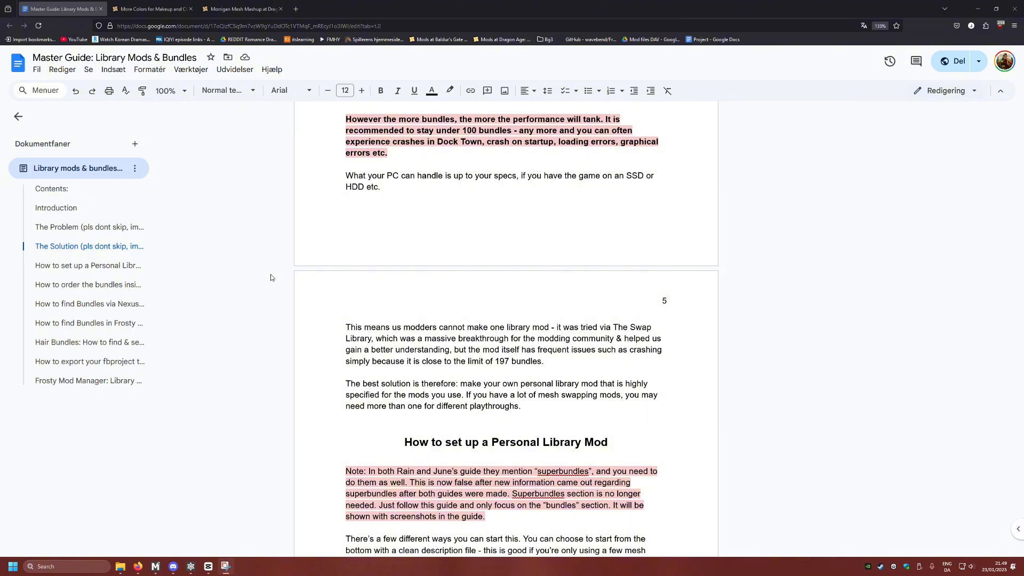
scroll(779, 281, "down", 2)
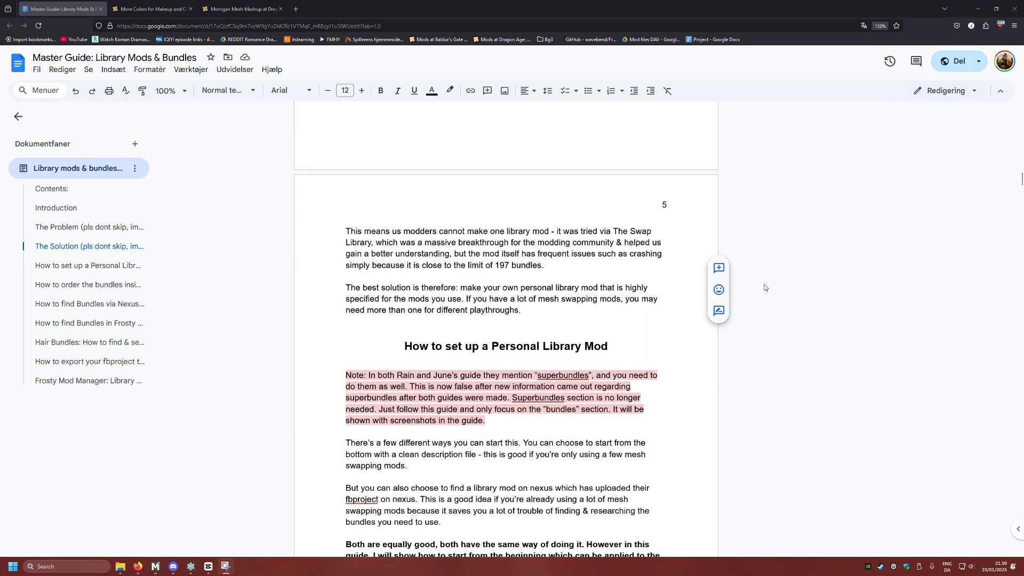
Read "How to set up a Personal Library Mod", covering the starting options, the example mod's bundle list and Step 1.
scroll(764, 288, "down", 3)
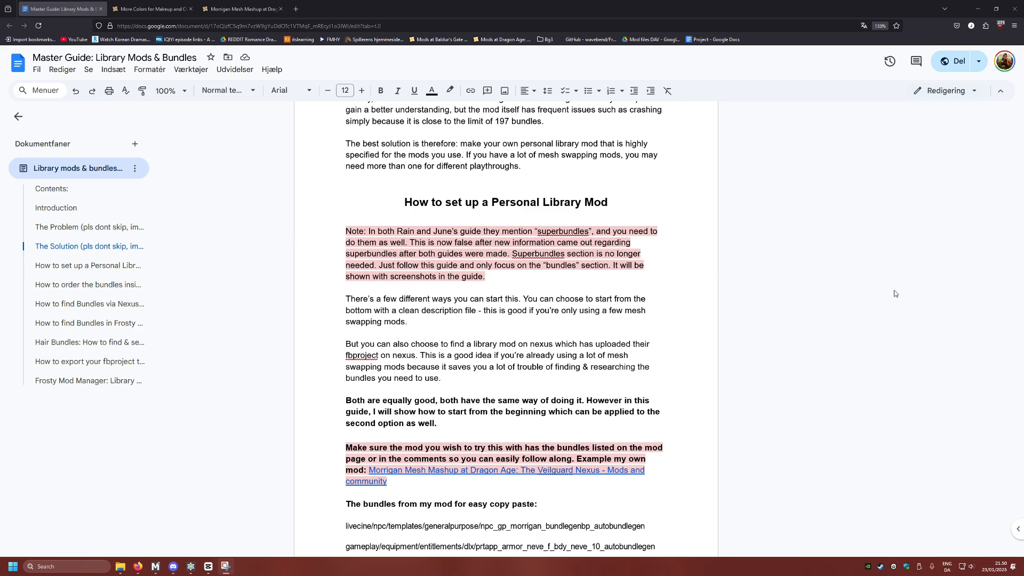
scroll(754, 319, "down", 5)
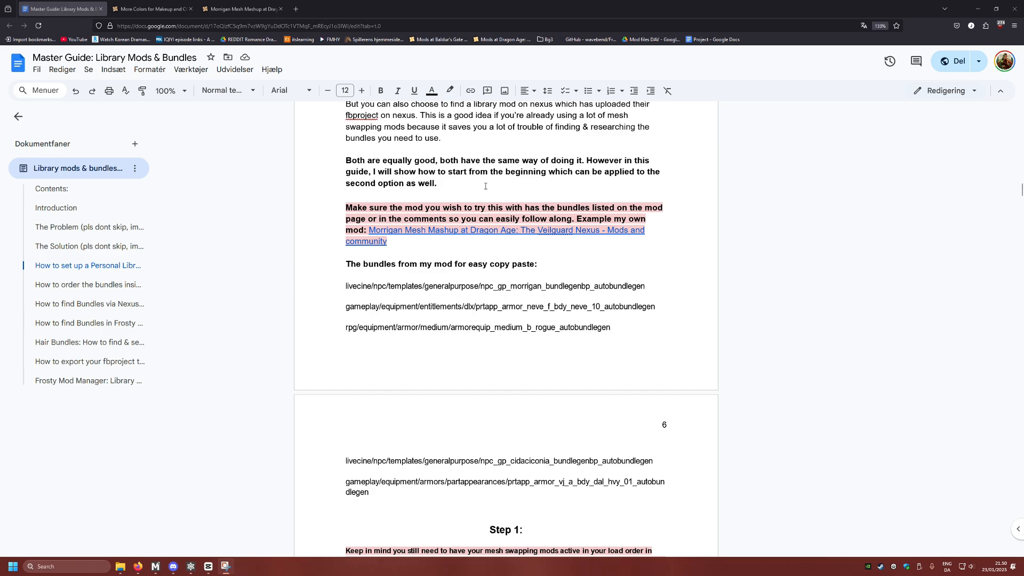
scroll(457, 173, "down", 1)
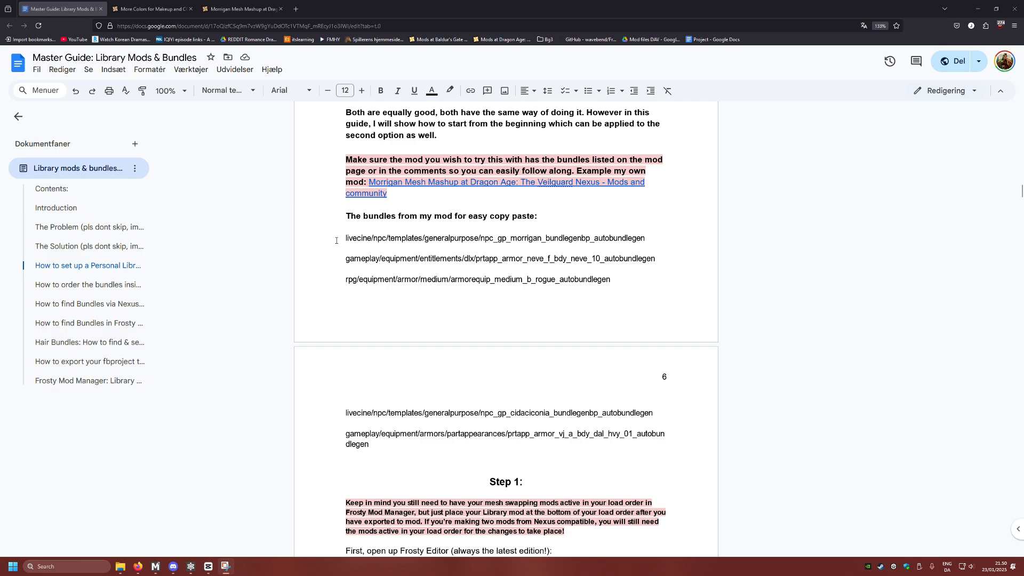
scroll(344, 237, "down", 1)
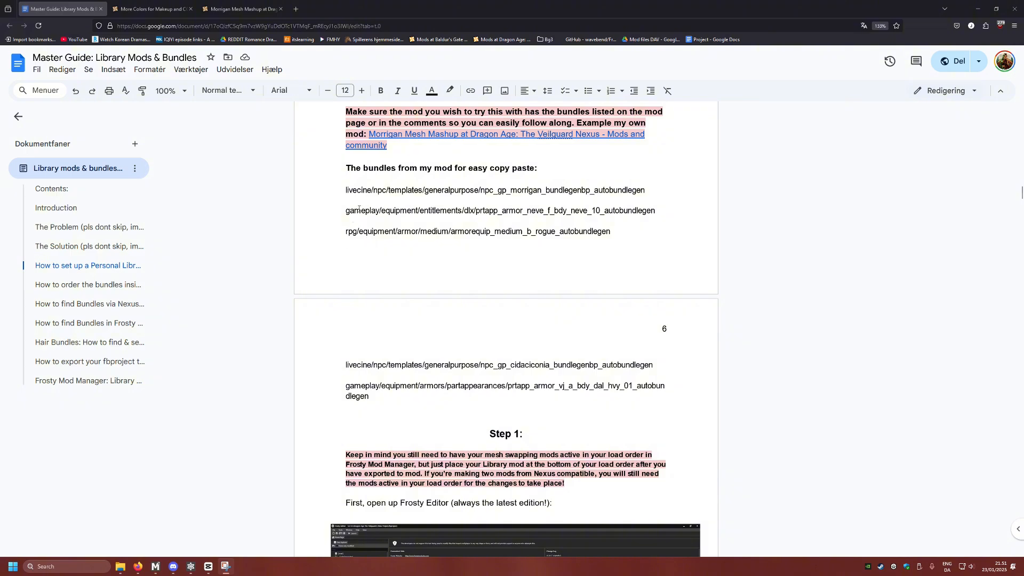
scroll(359, 209, "down", 5)
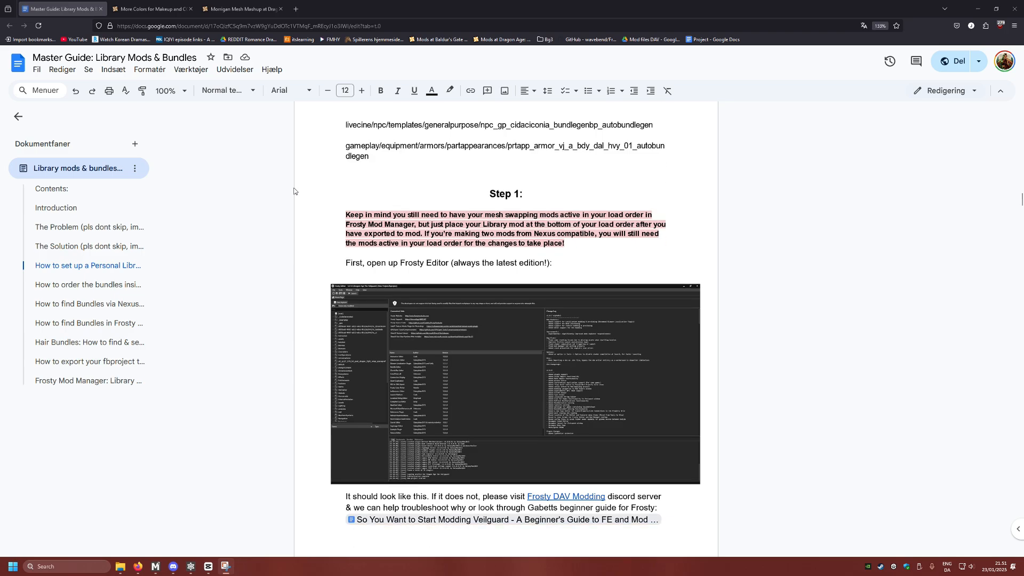
scroll(389, 253, "down", 1)
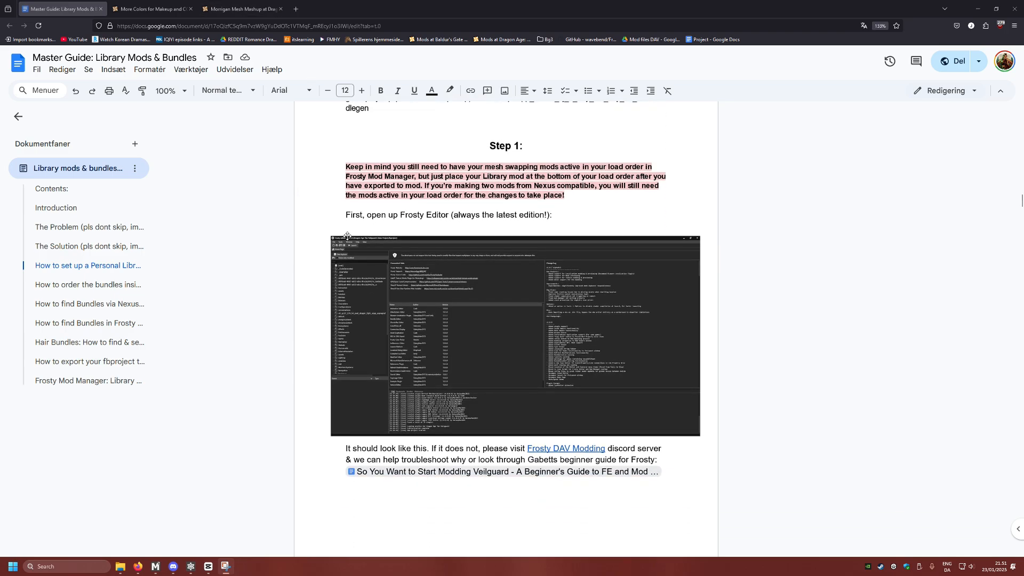
Read the Morrigan Mesh Mashup mod page's description on Nexus Mods down to its "Bundles used" list.
left_click(241, 9)
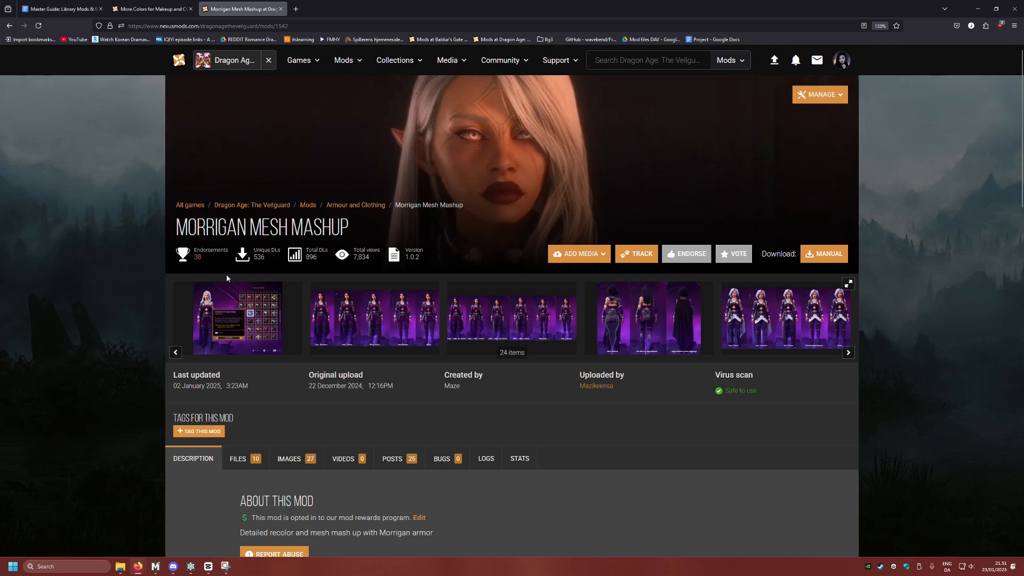
scroll(178, 333, "down", 5)
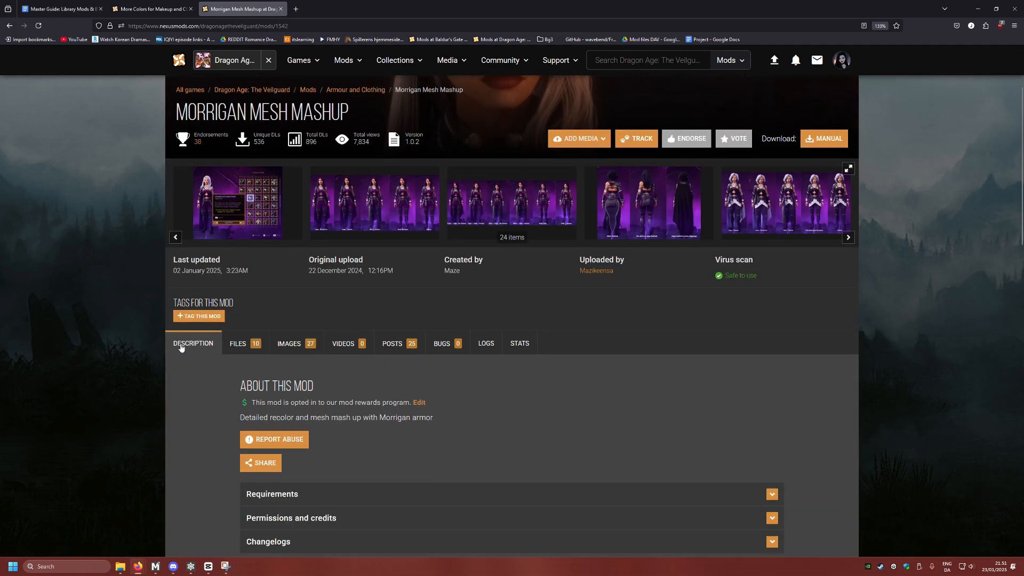
scroll(178, 333, "up", 5)
scroll(179, 329, "down", 4)
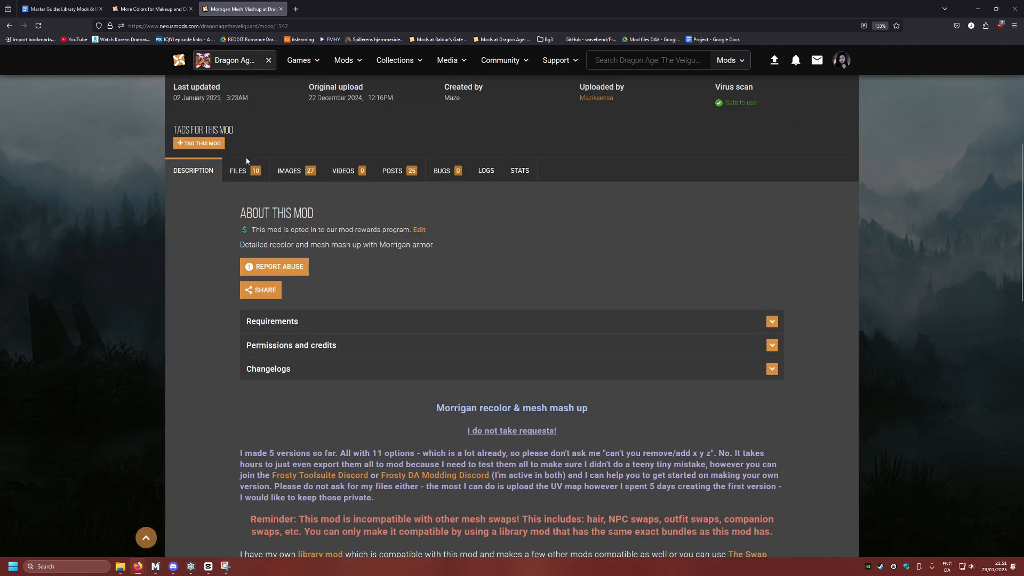
scroll(163, 212, "down", 1)
scroll(162, 212, "down", 1)
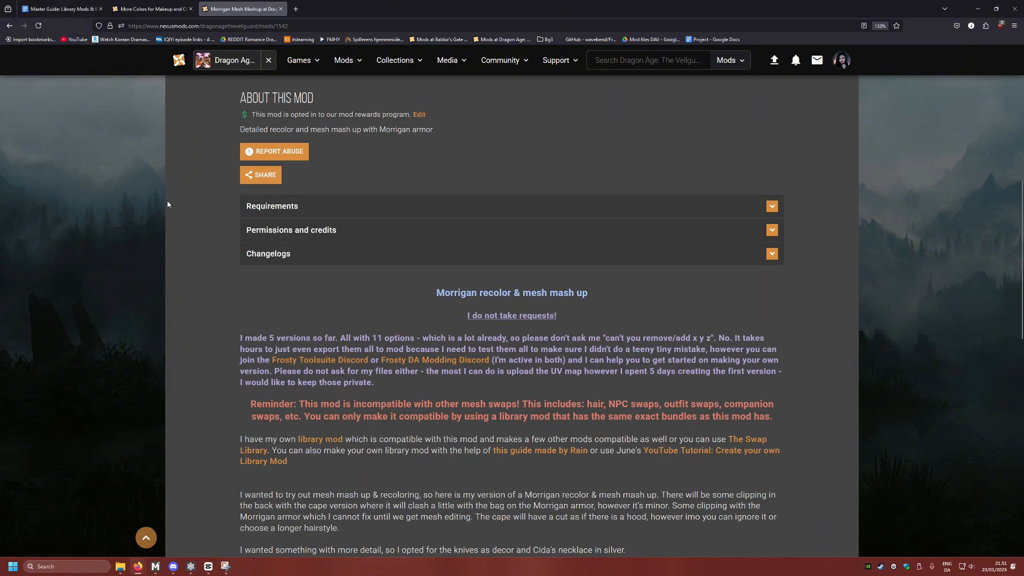
scroll(168, 202, "down", 5)
scroll(170, 214, "down", 2)
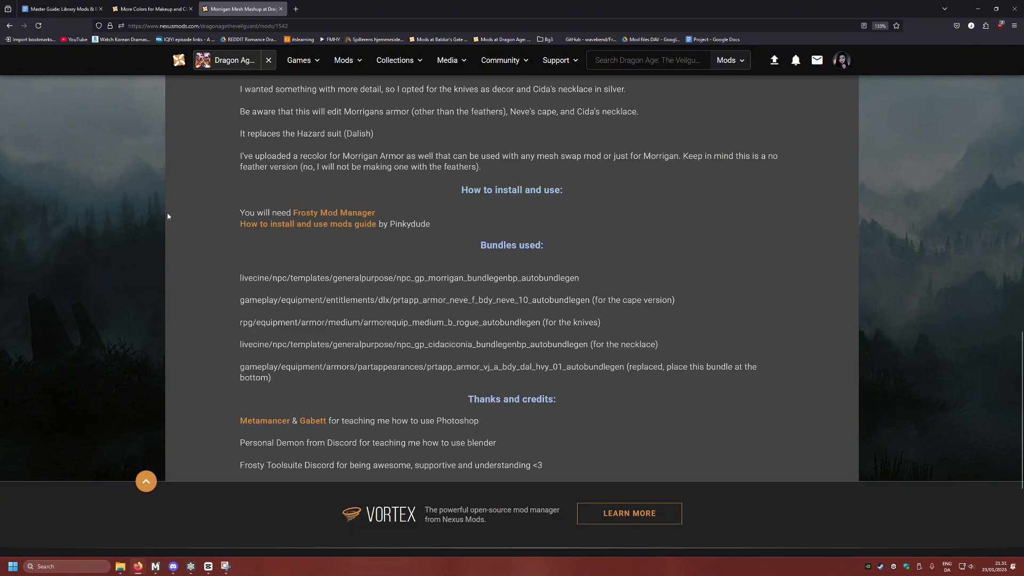
scroll(167, 216, "up", 4)
scroll(169, 206, "down", 4)
Switch to Frosty Editor and filter the game data for "description".
mouse_move(190, 568)
left_click(147, 511)
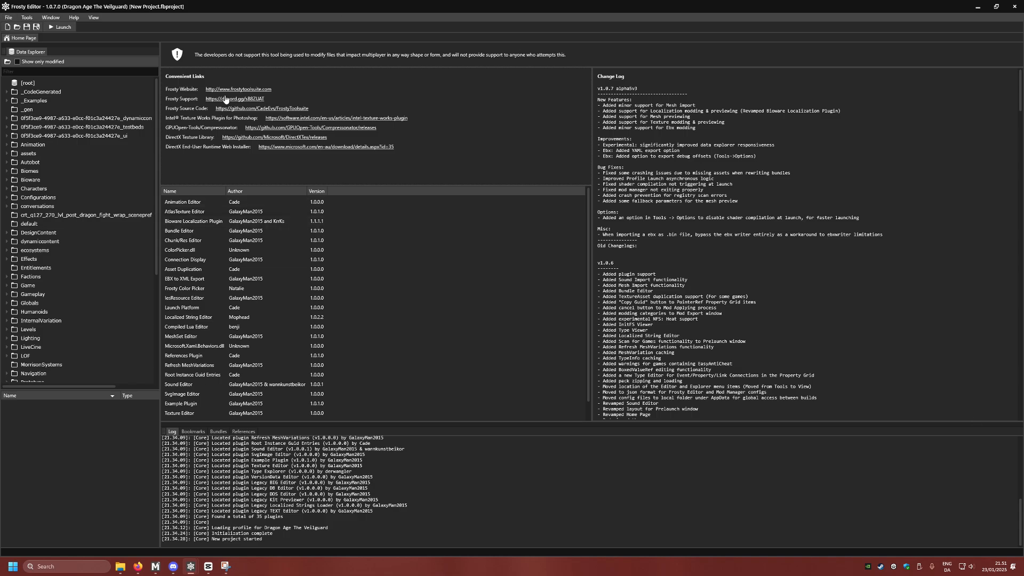
left_click(49, 75)
type("description")
left_click_drag(41, 70, 1, 73)
key("Return")
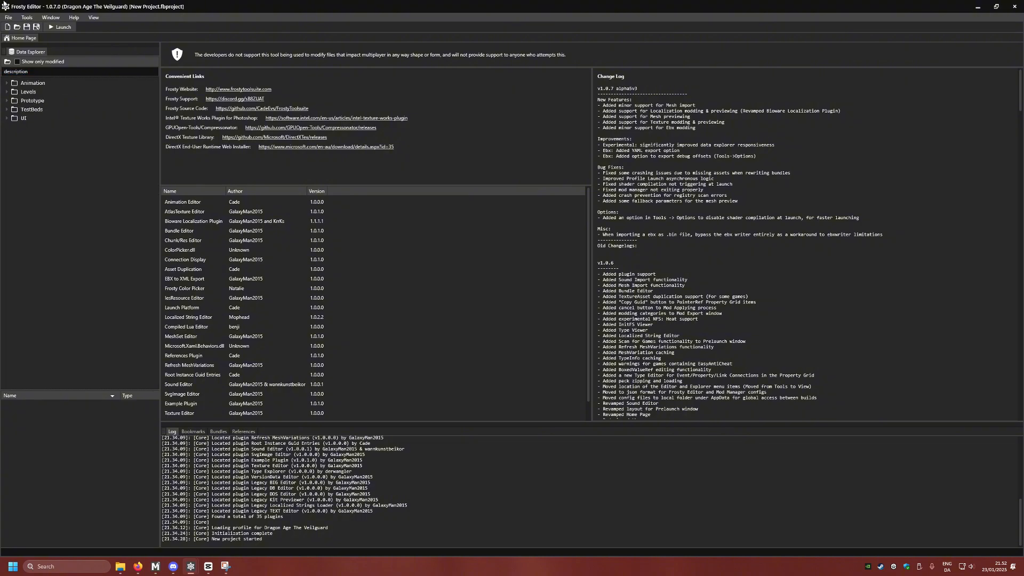
Open the description asset in the Levels/Root/RootLevel/RootLevel folder.
left_click(7, 100)
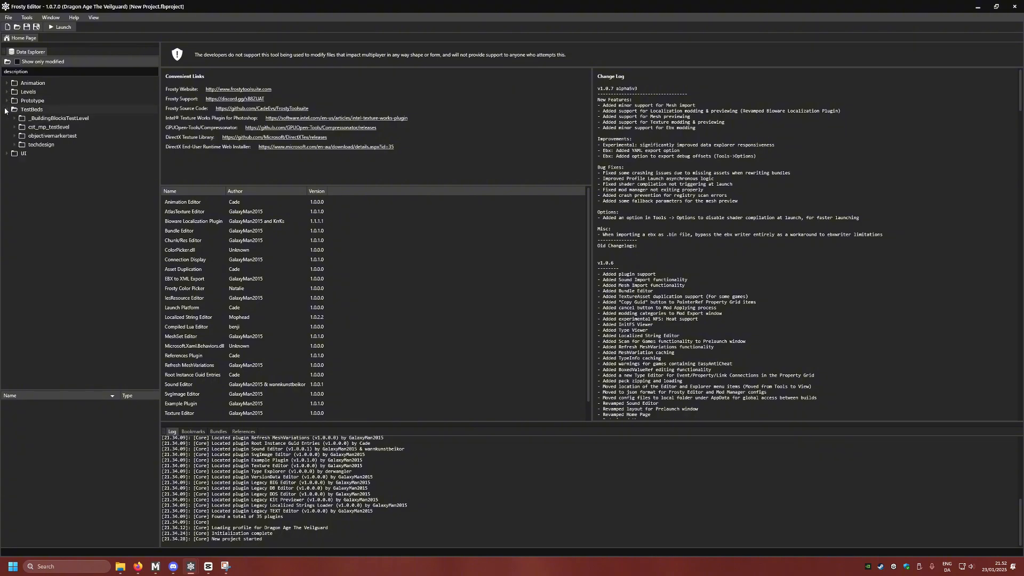
left_click(7, 100)
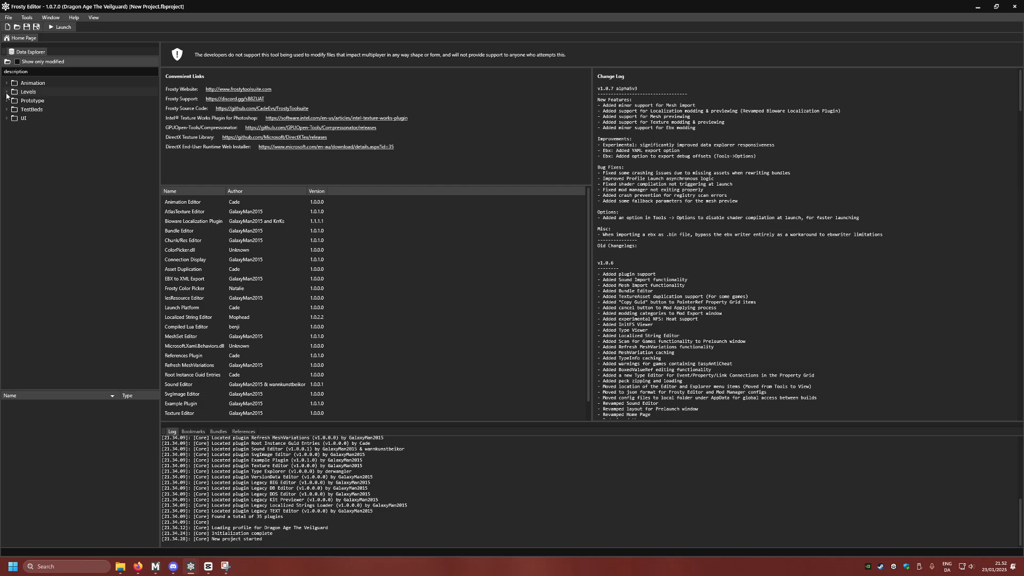
left_click(7, 92)
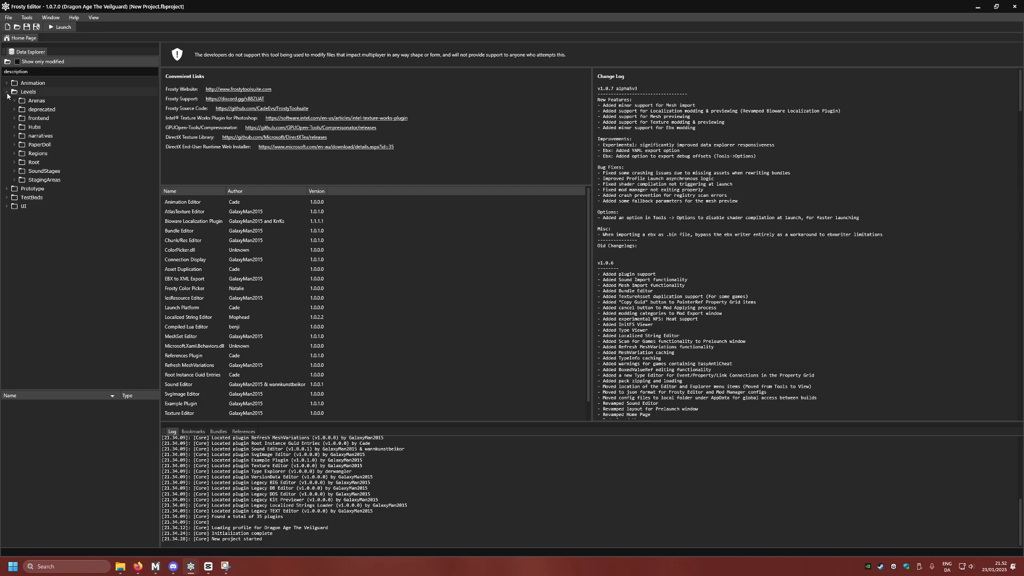
left_click(14, 162)
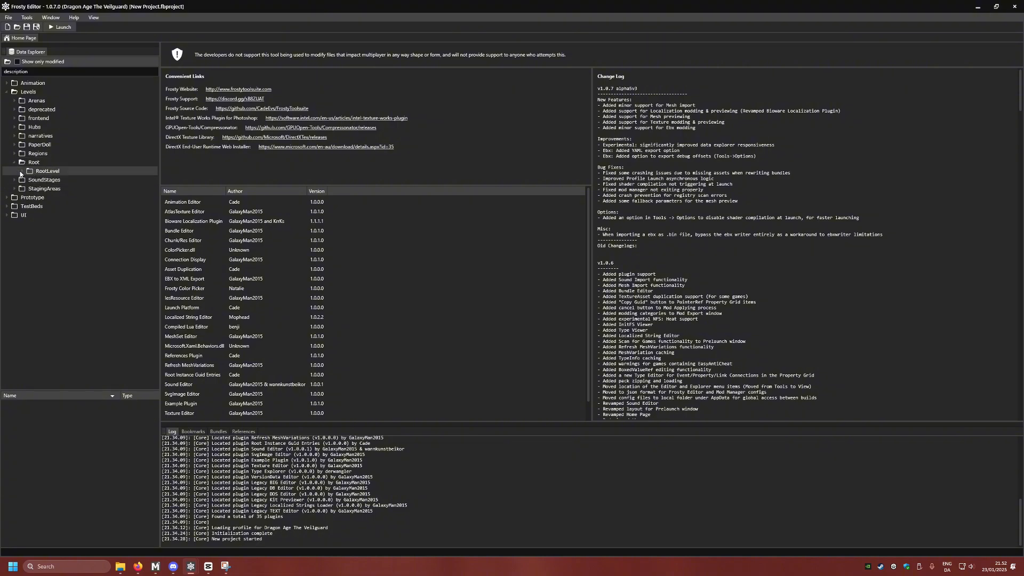
left_click(22, 172)
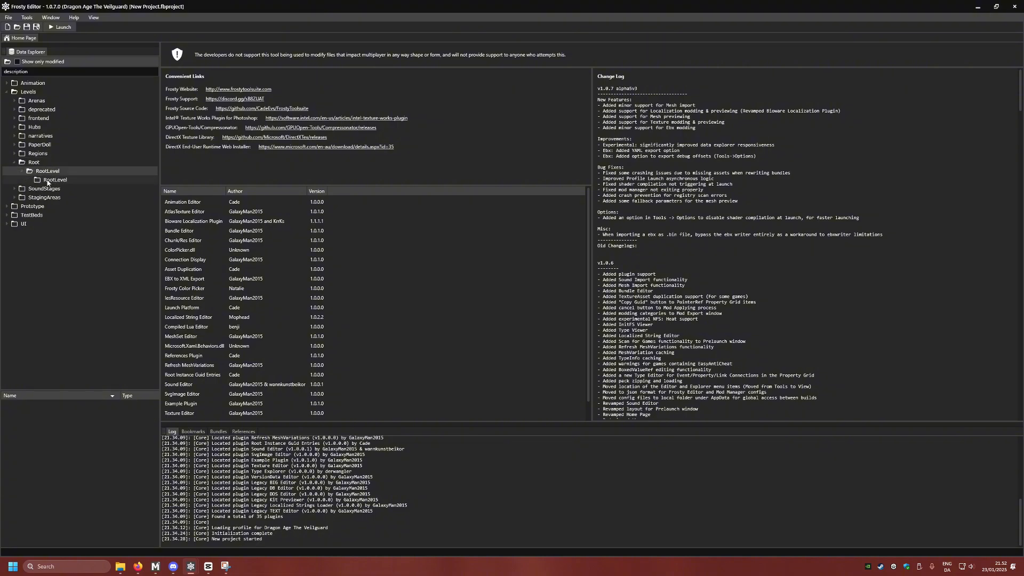
left_click(47, 182)
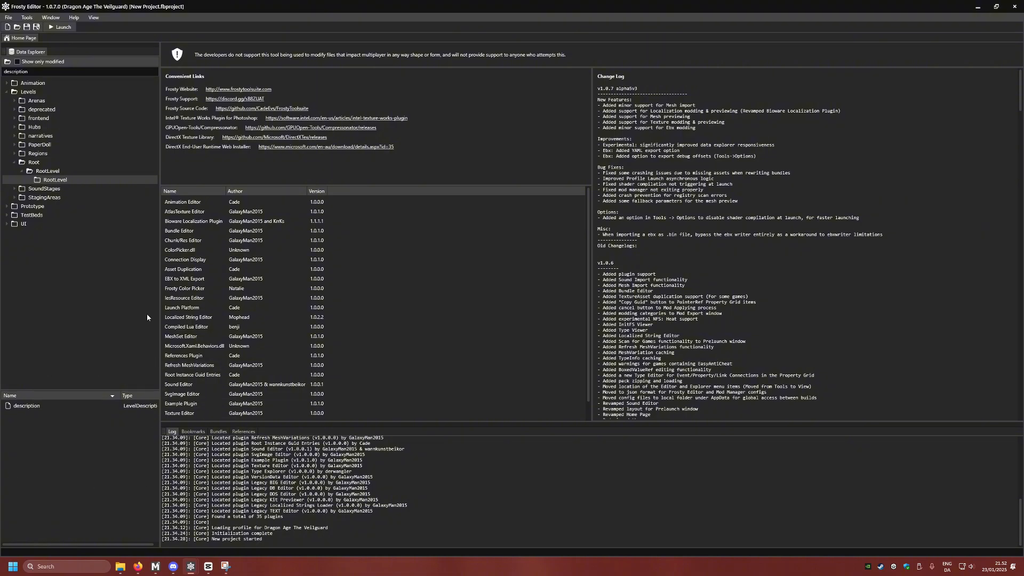
right_click(26, 409)
left_click(98, 426)
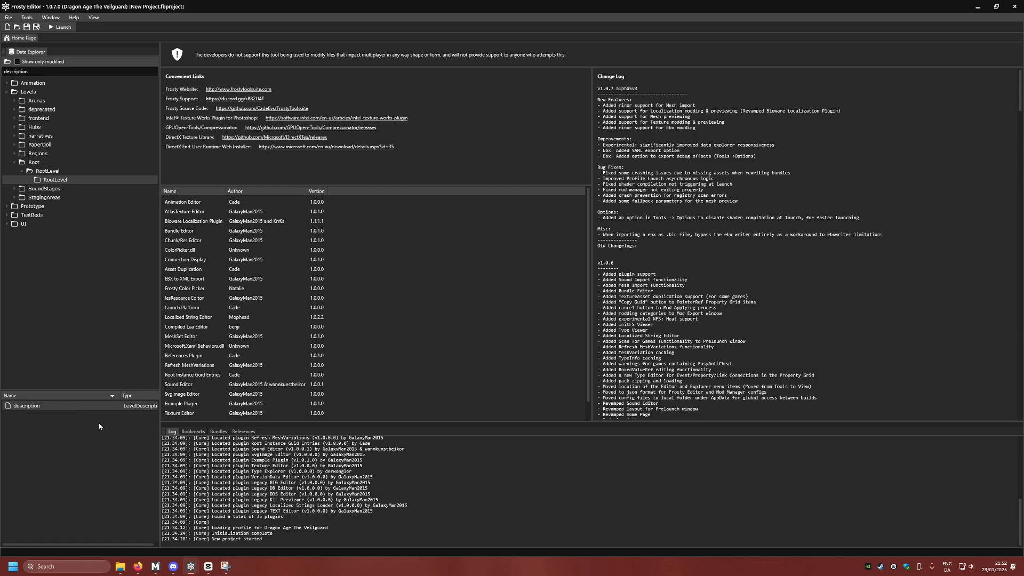
double_click(35, 409)
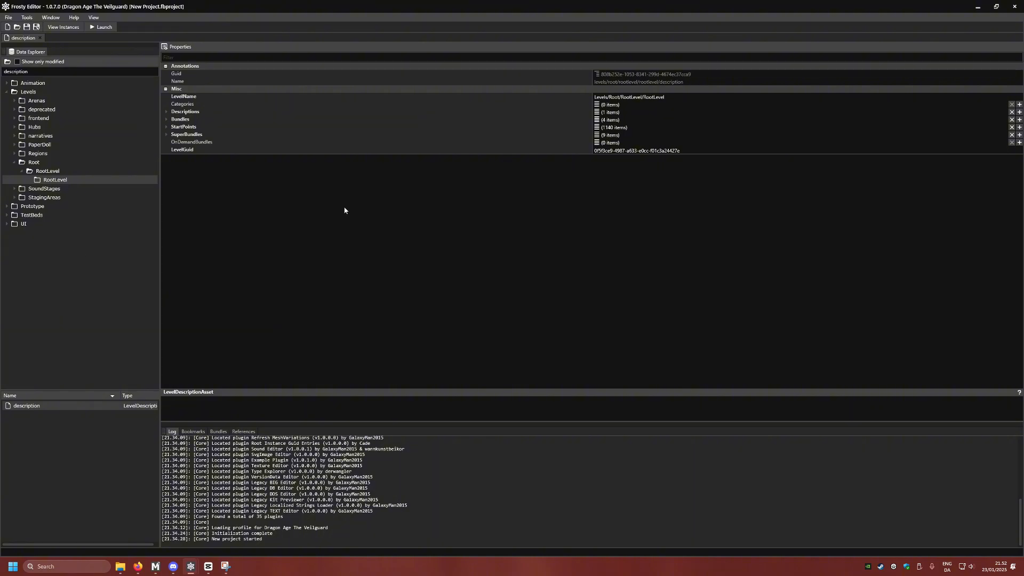
Look into SuperBundles, then expand Bundles and check the names of entries [0] to [3], collapsing each entry again.
left_click(165, 138)
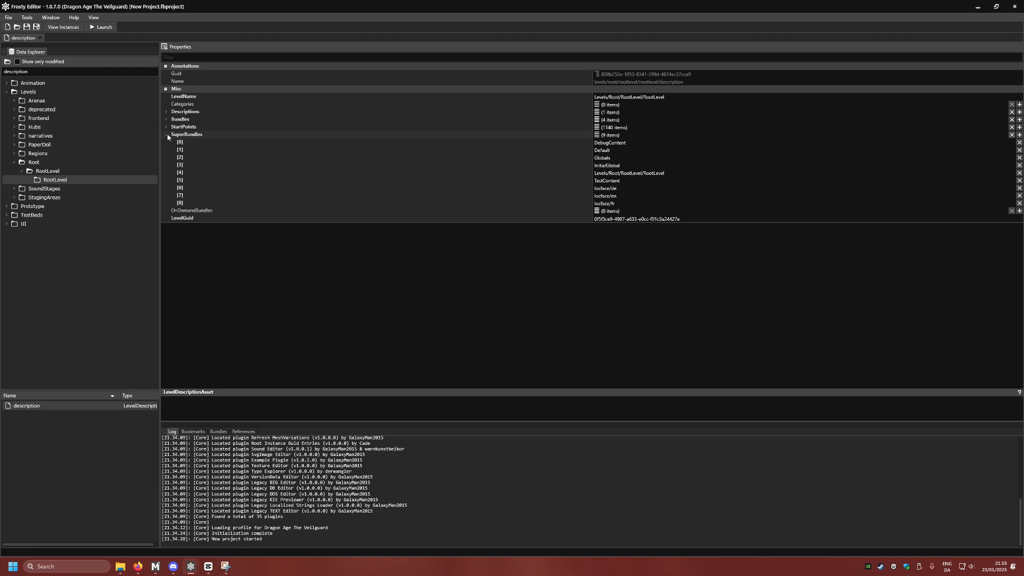
left_click(166, 134)
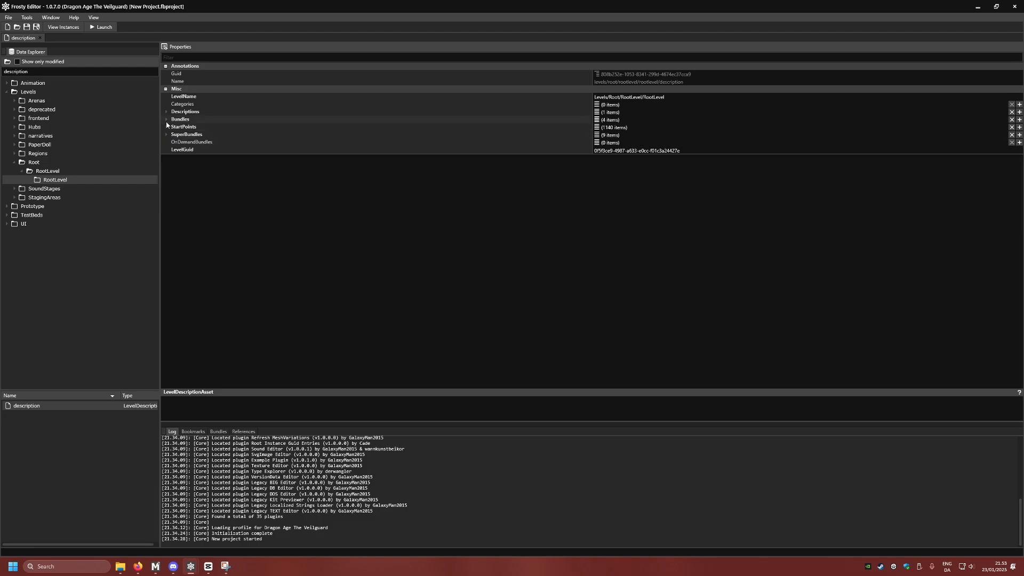
left_click(166, 120)
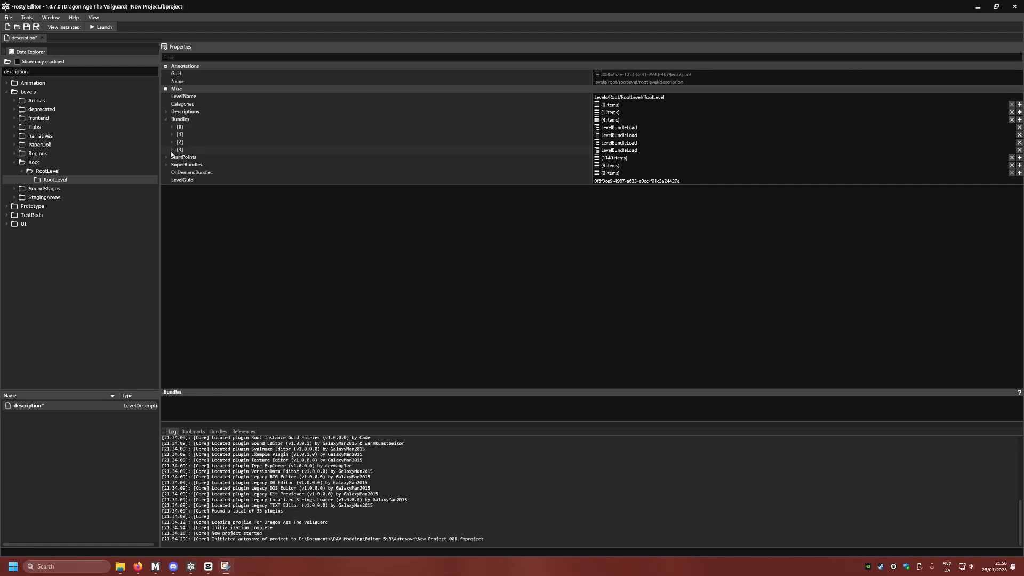
left_click(172, 150)
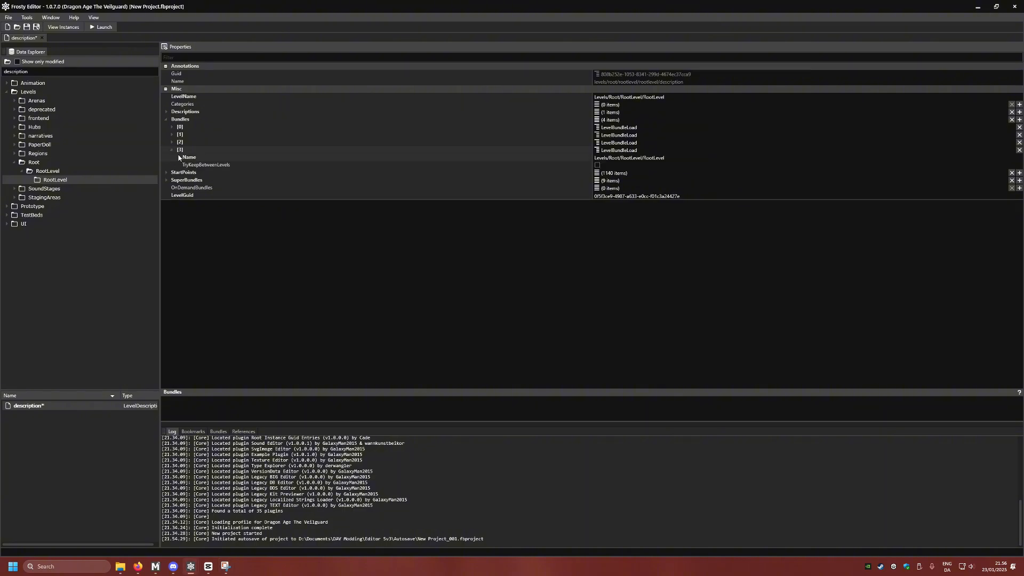
left_click(171, 142)
left_click(171, 135)
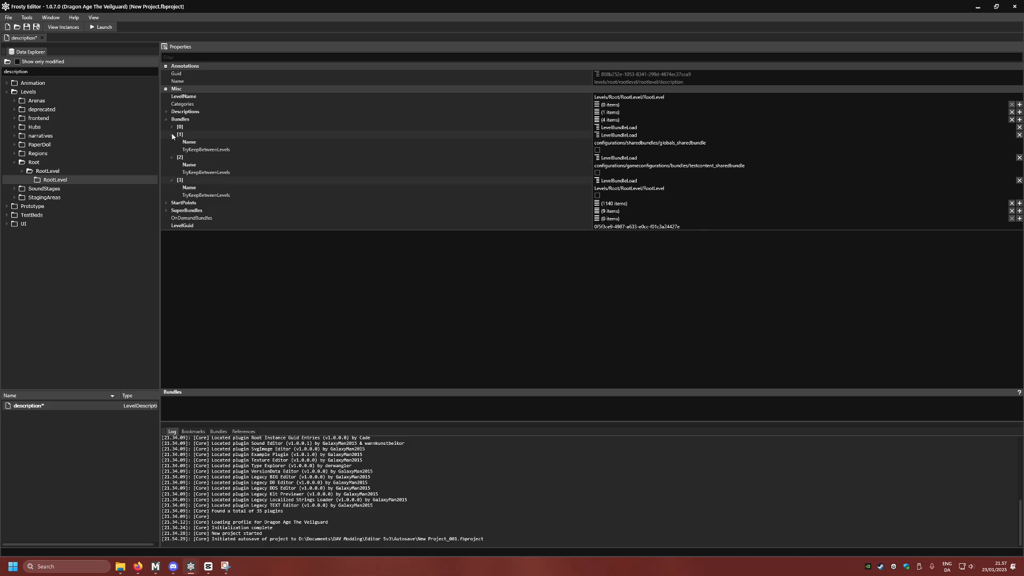
left_click(172, 127)
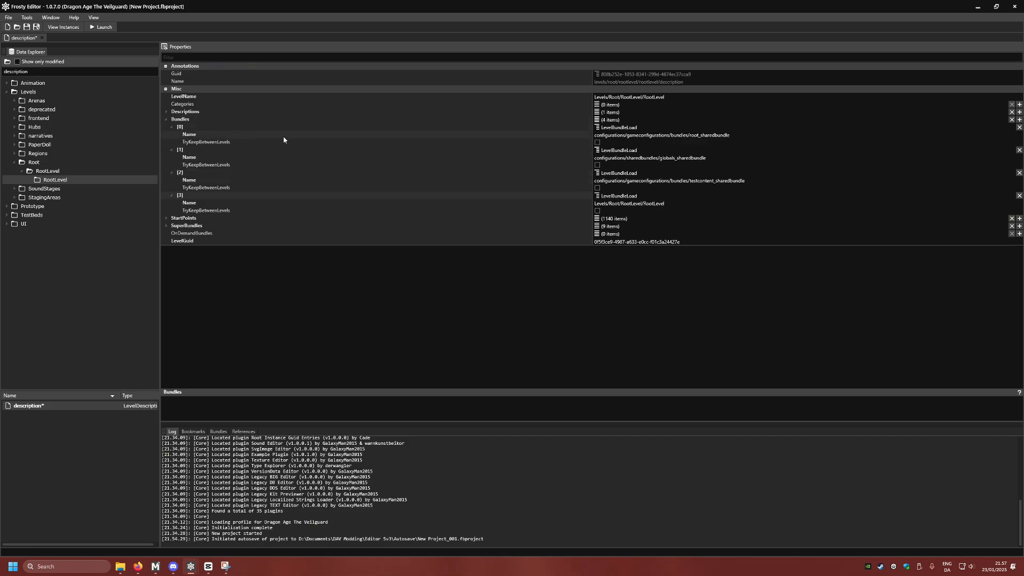
left_click(171, 127)
left_click(172, 135)
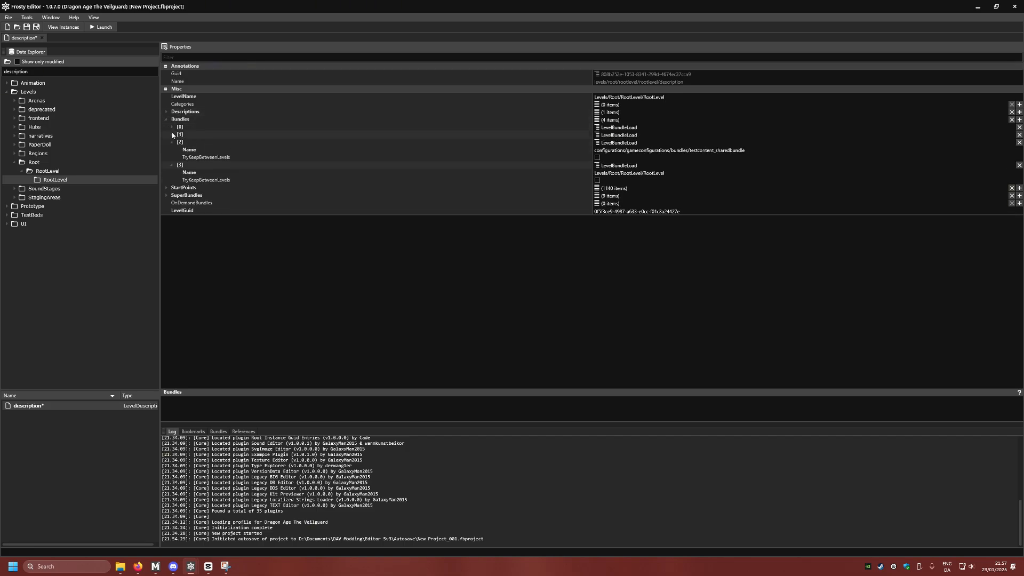
left_click(171, 142)
left_click(171, 149)
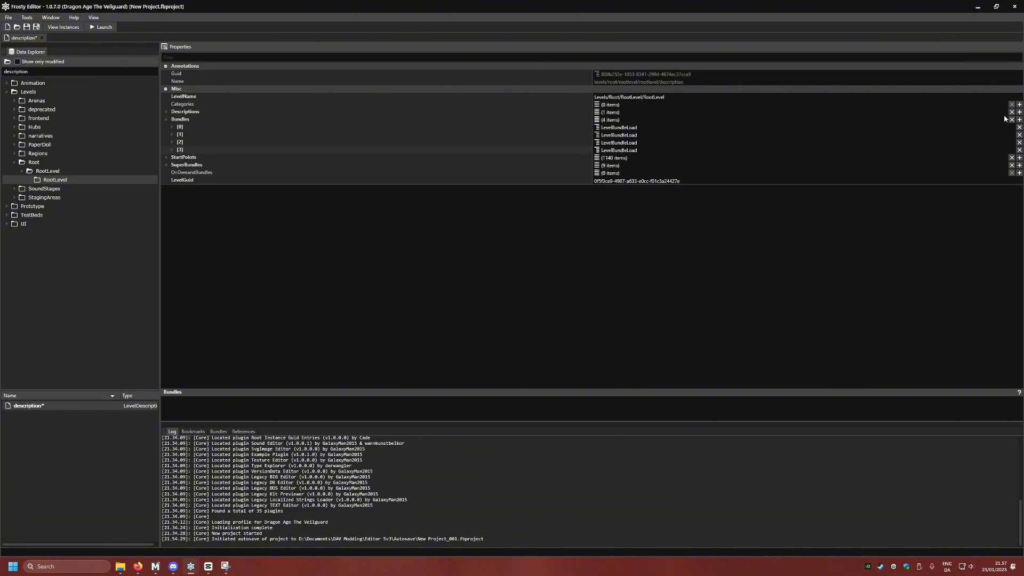
Insert a new bundle entry after [3] in the Bundles list.
right_click(194, 151)
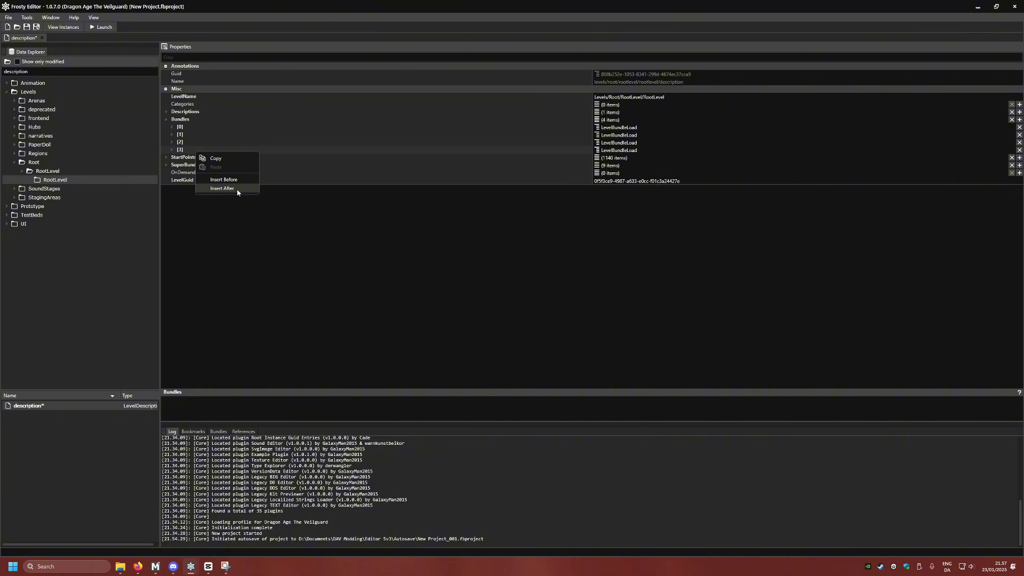
left_click(971, 130)
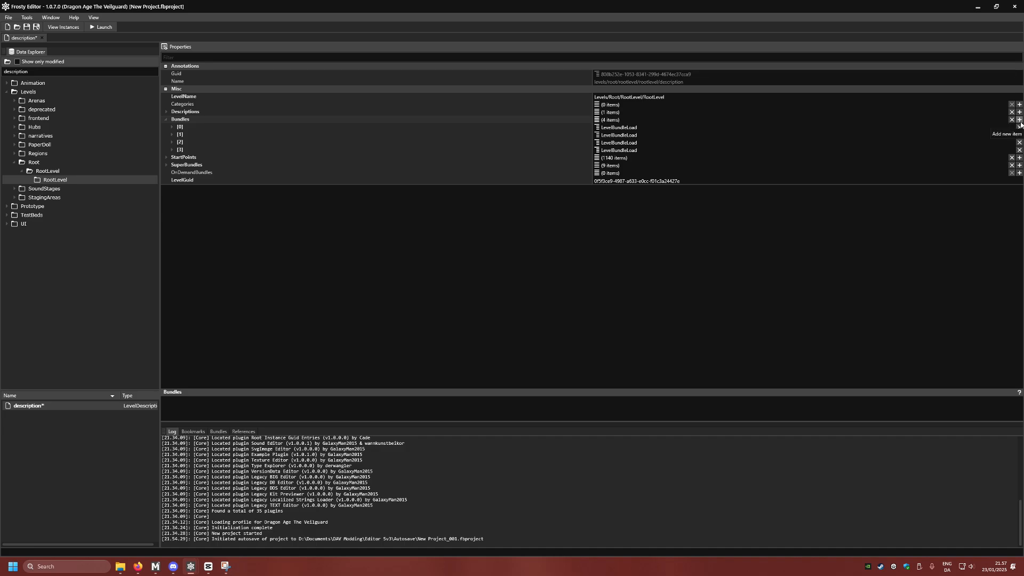
right_click(198, 150)
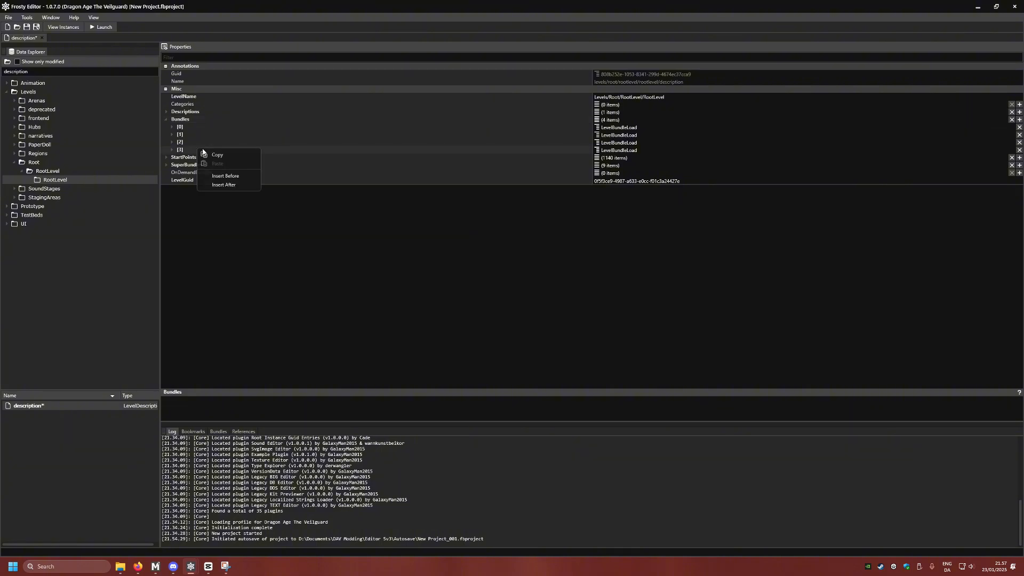
left_click(243, 185)
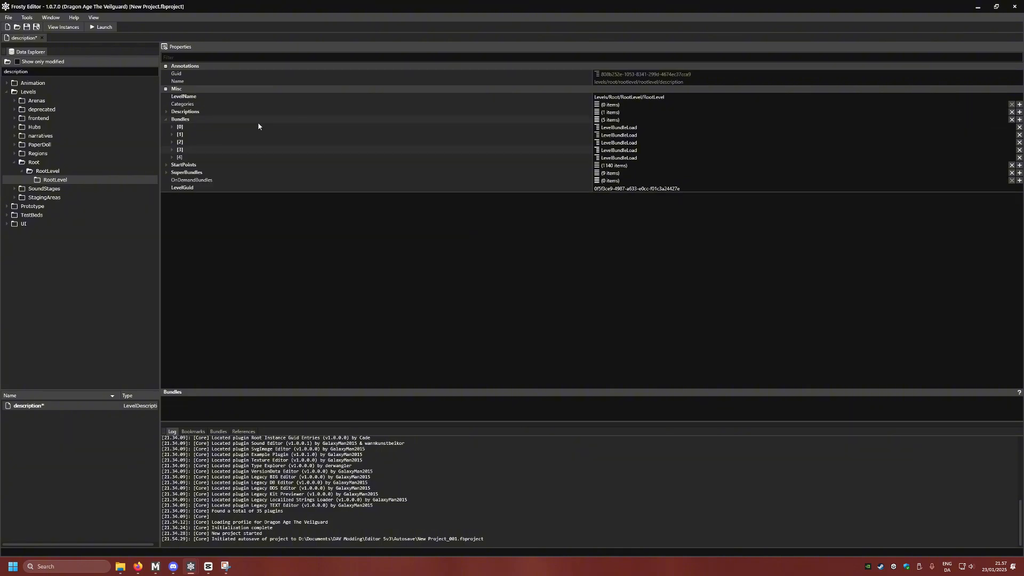
Expand the new bundle entry [4] and open its empty Name value for editing.
double_click(199, 157)
right_click(189, 149)
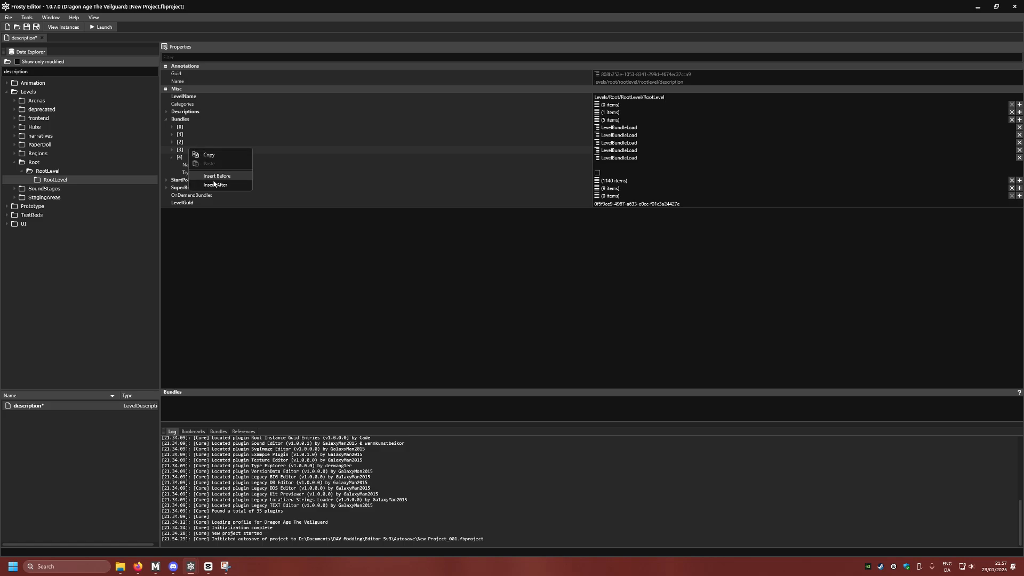
left_click(406, 220)
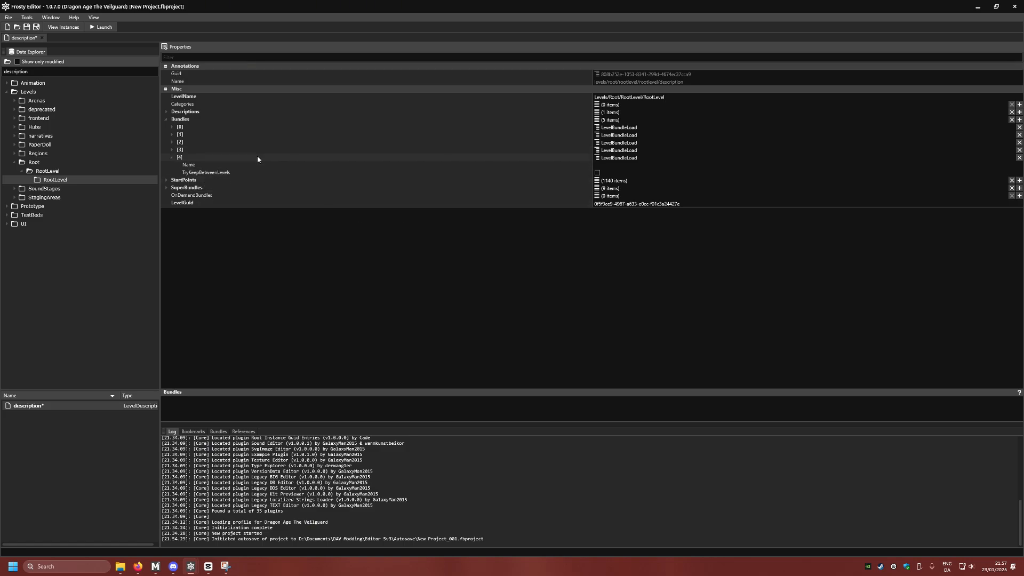
left_click(232, 173)
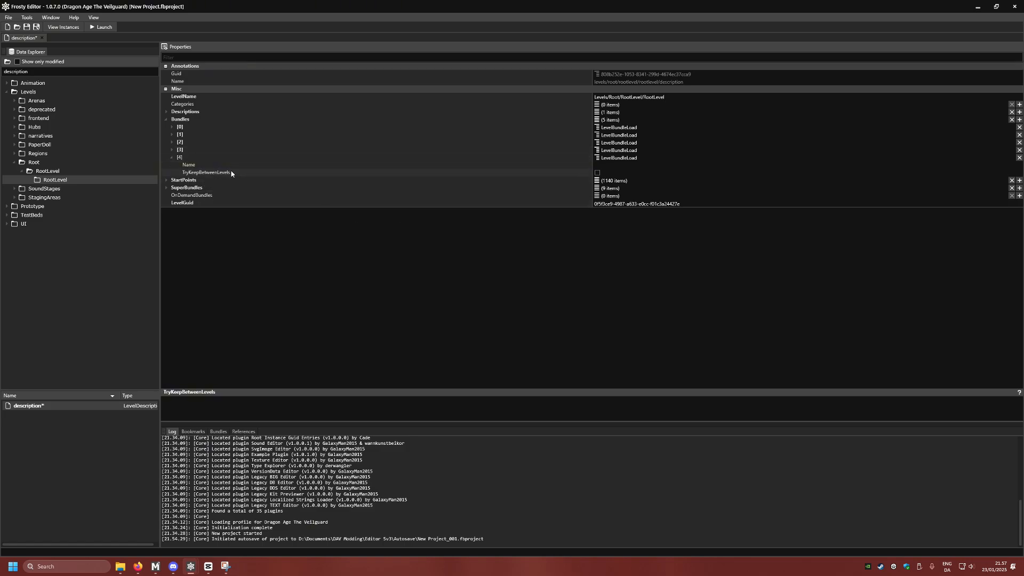
left_click(613, 164)
left_click(172, 158)
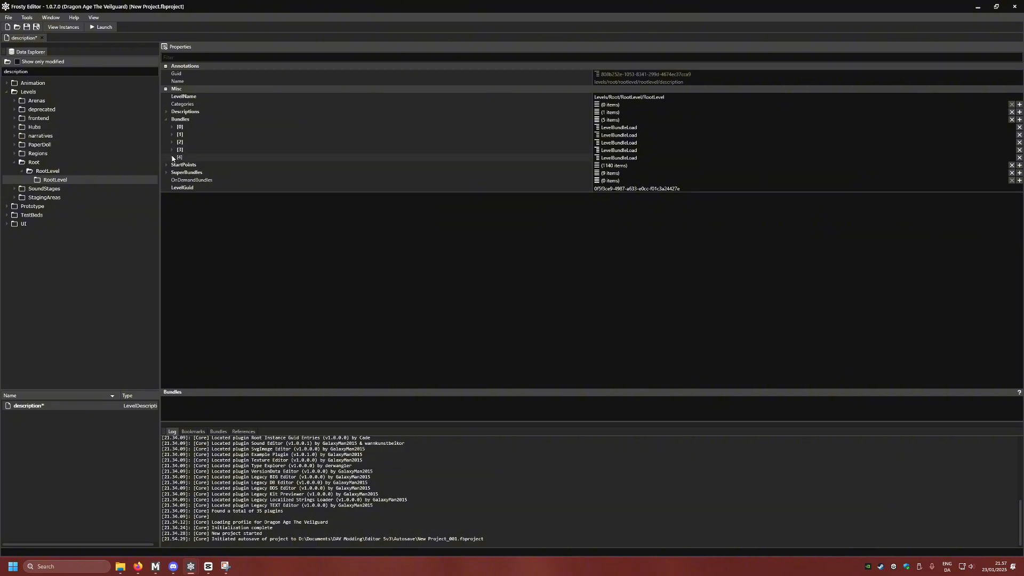
left_click(172, 157)
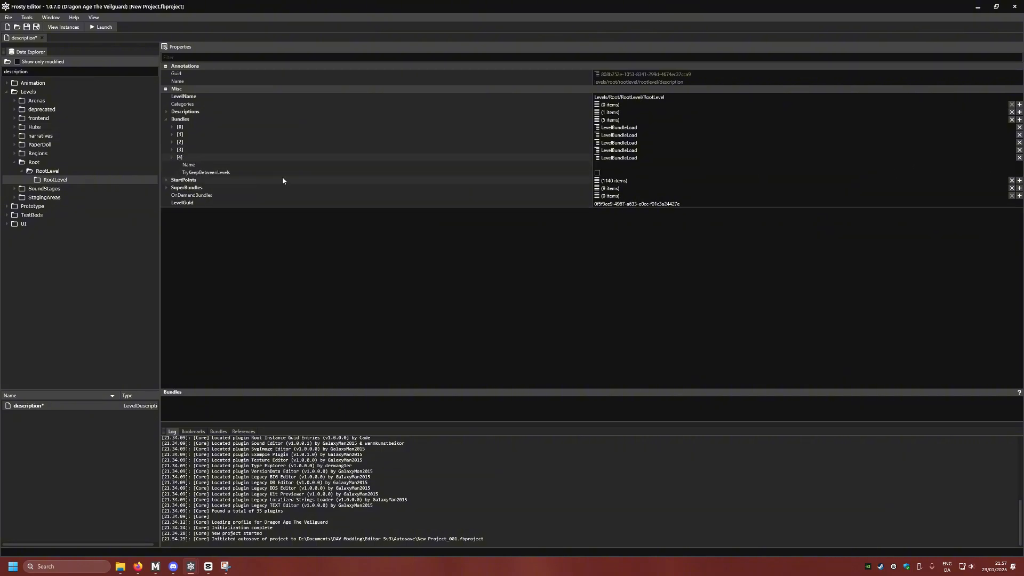
left_click(634, 164)
Switch to the Morrigan Mesh Mashup page in Firefox and copy the livecine/npc/templates/generalpurpose/npc_gp_morrigan_bundlegenbp_autobundlegen path under Bundles used.
mouse_move(138, 566)
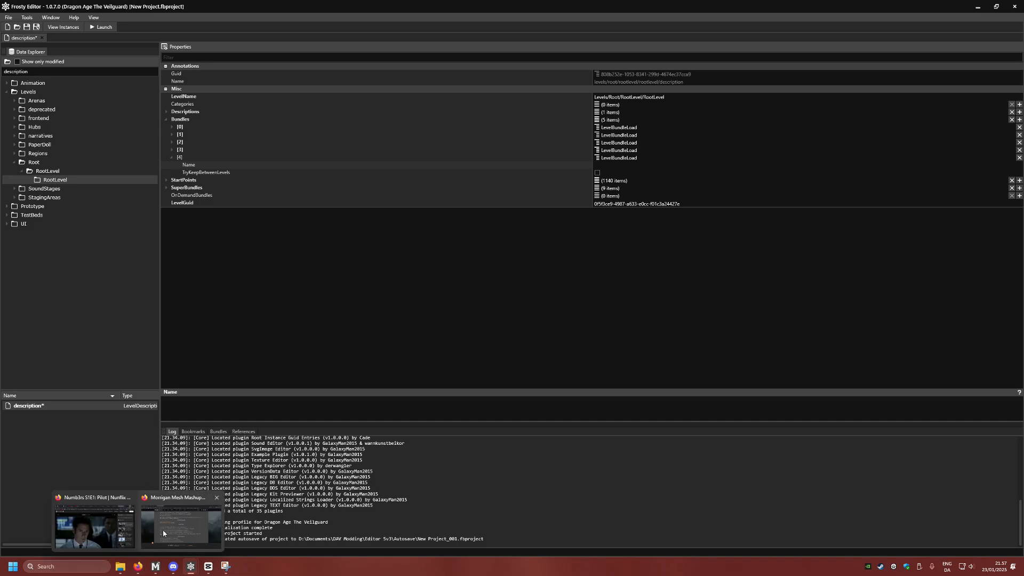
left_click(162, 530)
scroll(661, 375, "up", 15)
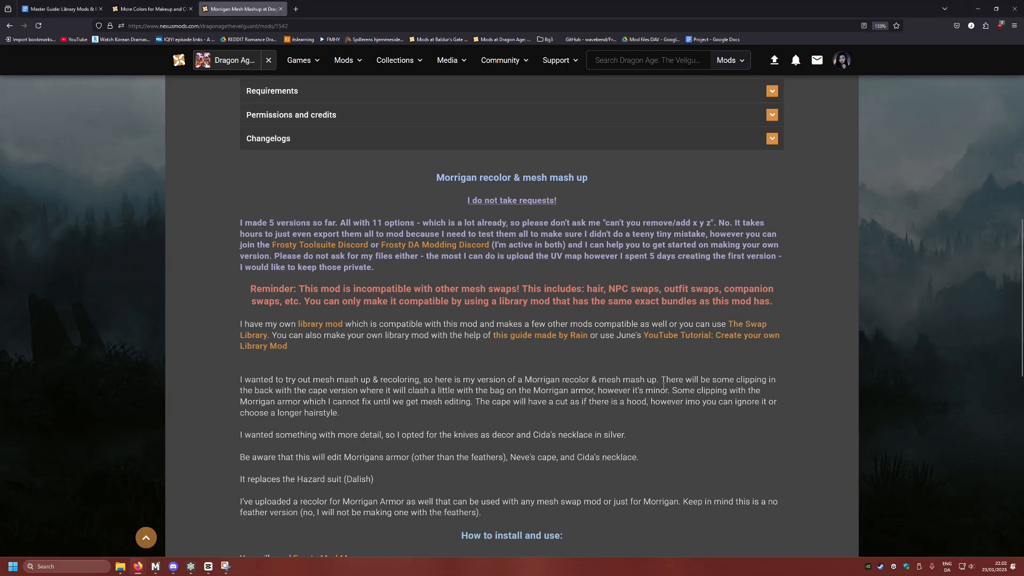
scroll(665, 393, "down", 8)
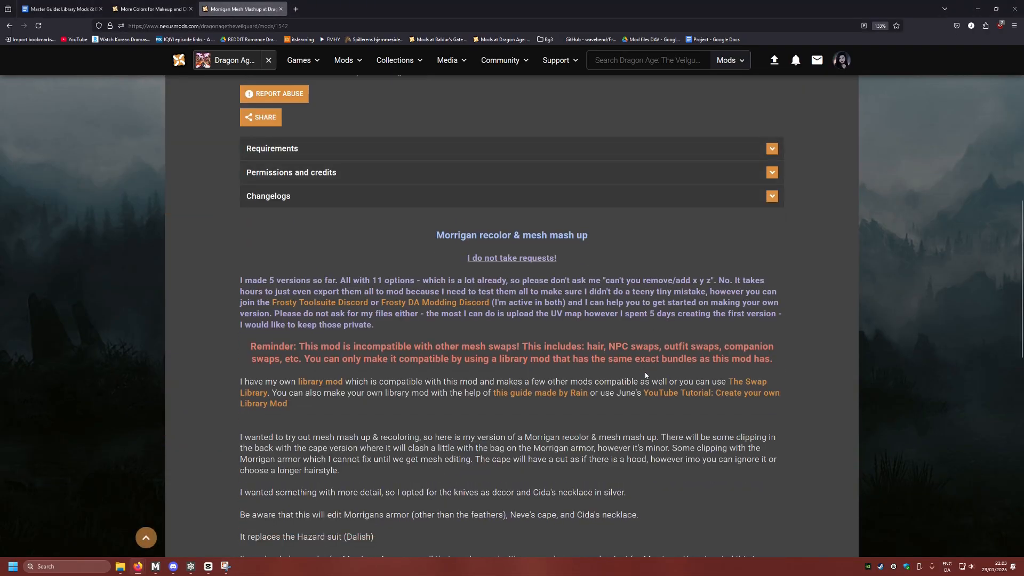
scroll(645, 373, "down", 6)
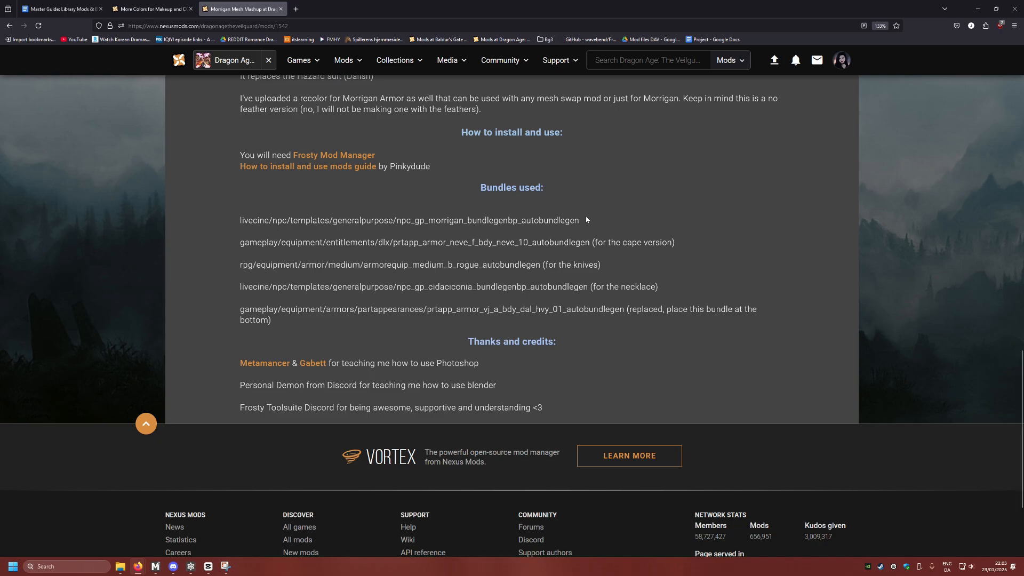
triple_click(328, 219)
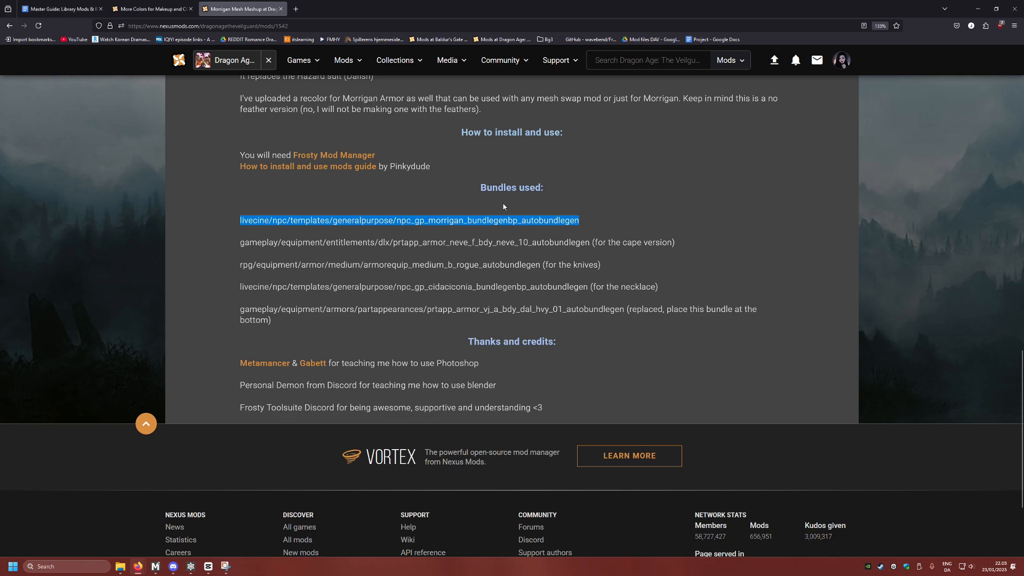
right_click(359, 220)
left_click(385, 234)
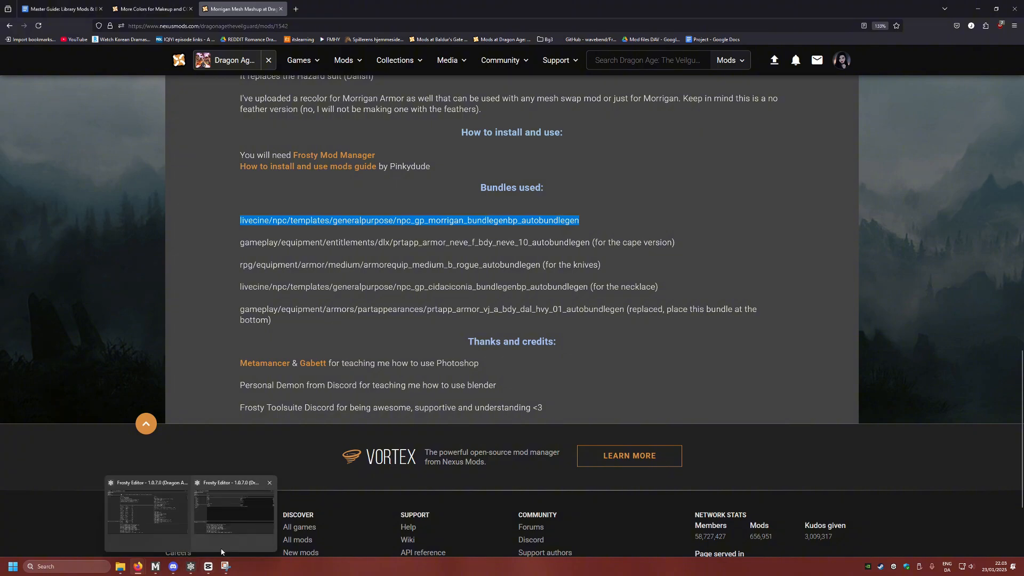
Switch to Frosty Editor, paste the copied Morrigan bundle path as the Name of entry [4], and insert a new bundle entry after it.
left_click(251, 509)
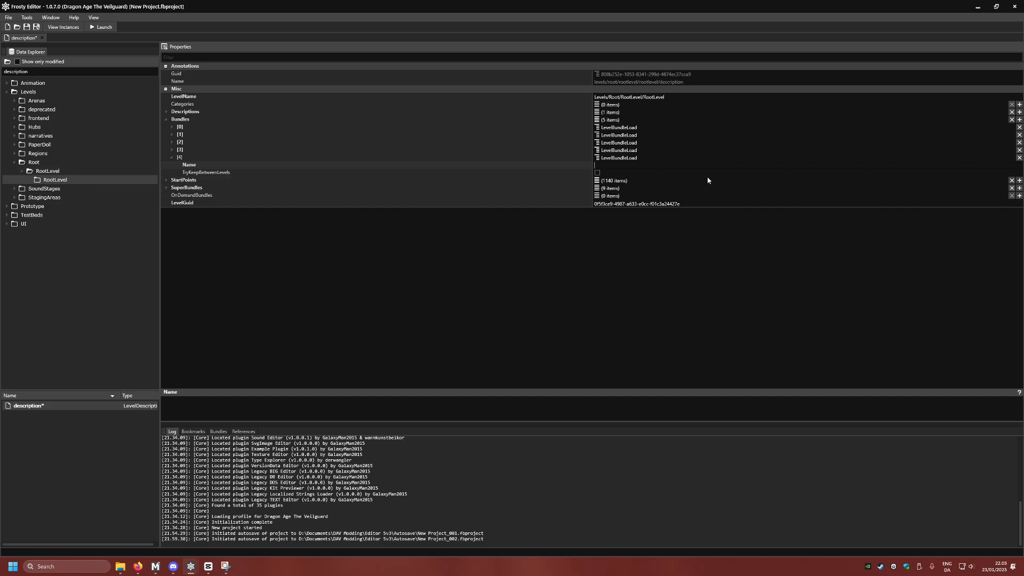
key("ctrl+v")
left_click(247, 158)
right_click(227, 156)
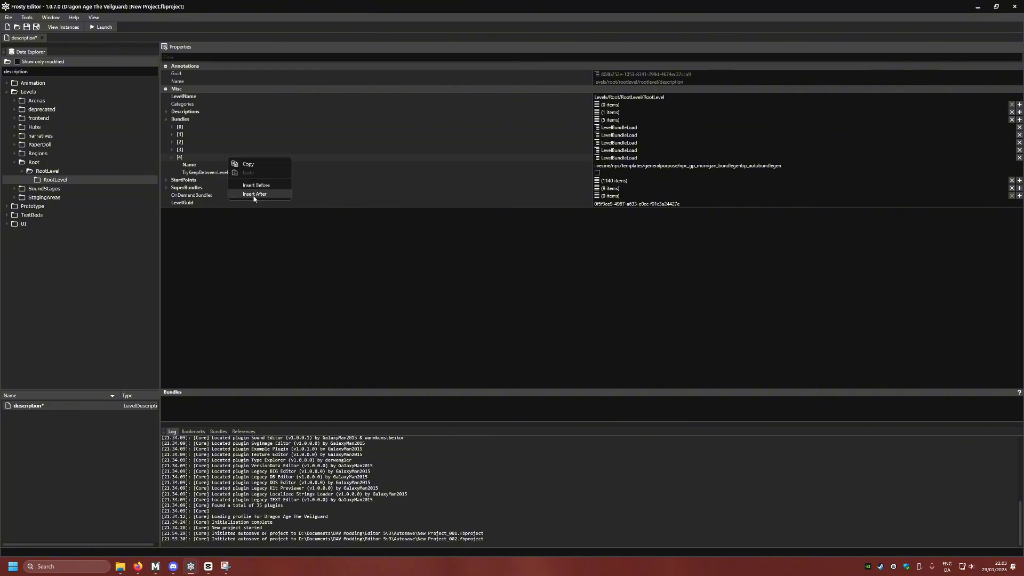
left_click(256, 196)
left_click(172, 180)
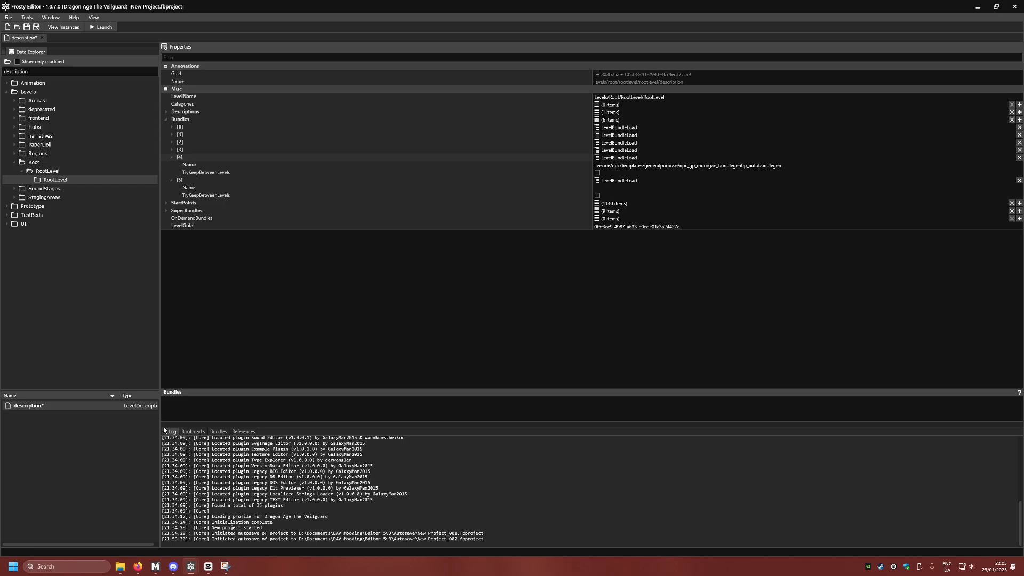
Copy gameplay/equipment/entitlements/dlx/prtapp_armor_neve_f_bdy_neve_10_autobundlegen from the Firefox mod page and paste it as the Name of bundle entry [5] in Frosty Editor.
mouse_move(138, 566)
left_click(101, 531)
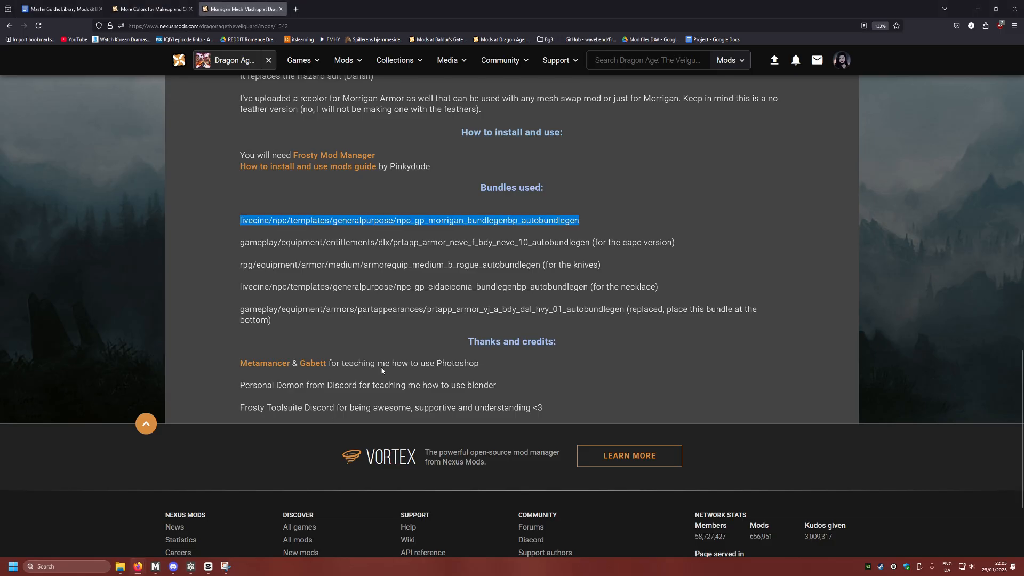
left_click_drag(226, 243, 590, 245)
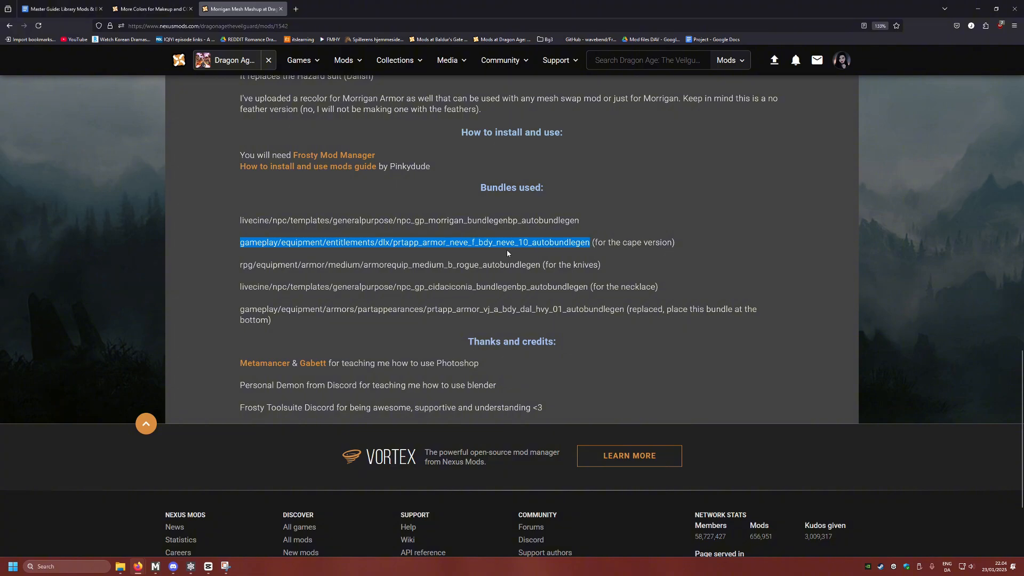
mouse_move(191, 565)
left_click(235, 507)
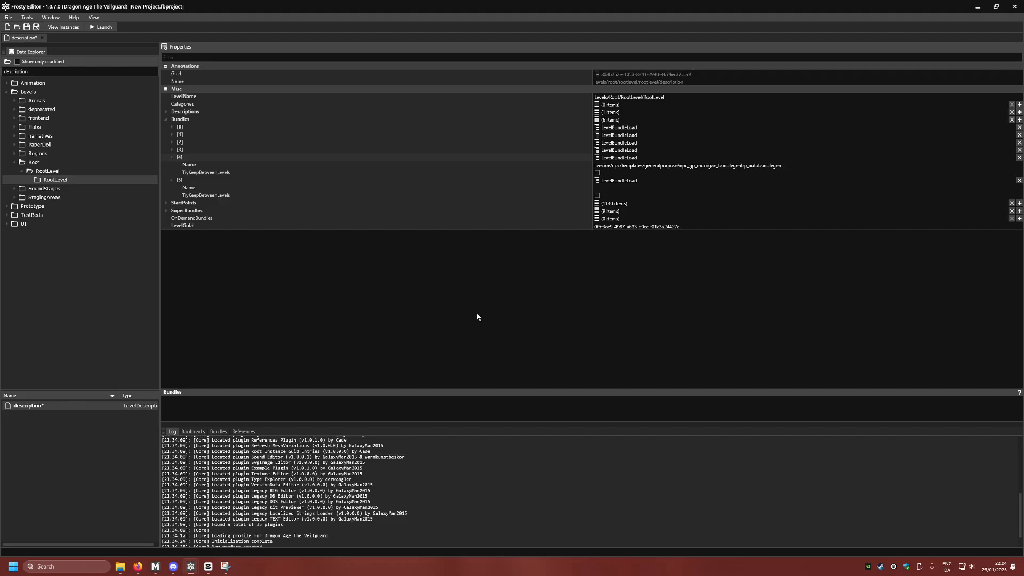
key("ctrl+v")
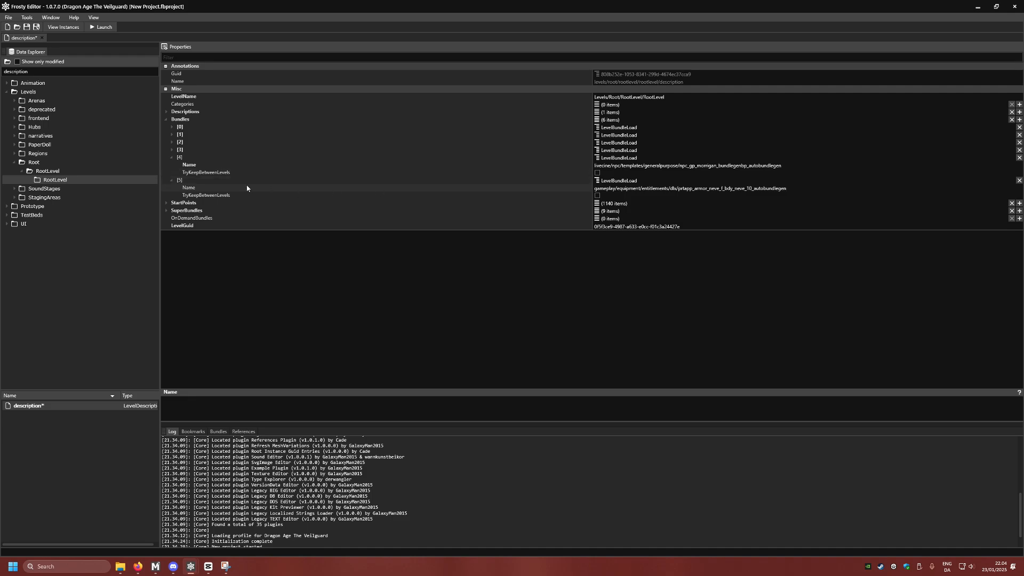
Insert bundle entry [6] after [5] and set its Name to rpg/equipment/armor/medium/armorequip_medium_b_rogue_autobundlegen, copied from the mod page in Firefox.
right_click(206, 181)
left_click(224, 216)
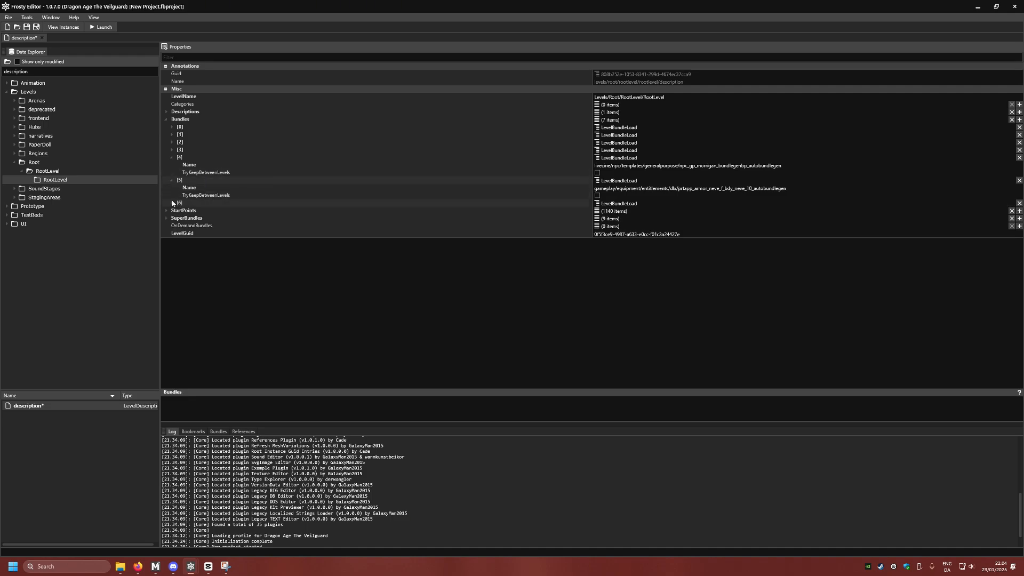
left_click(172, 202)
mouse_move(138, 567)
left_click(181, 525)
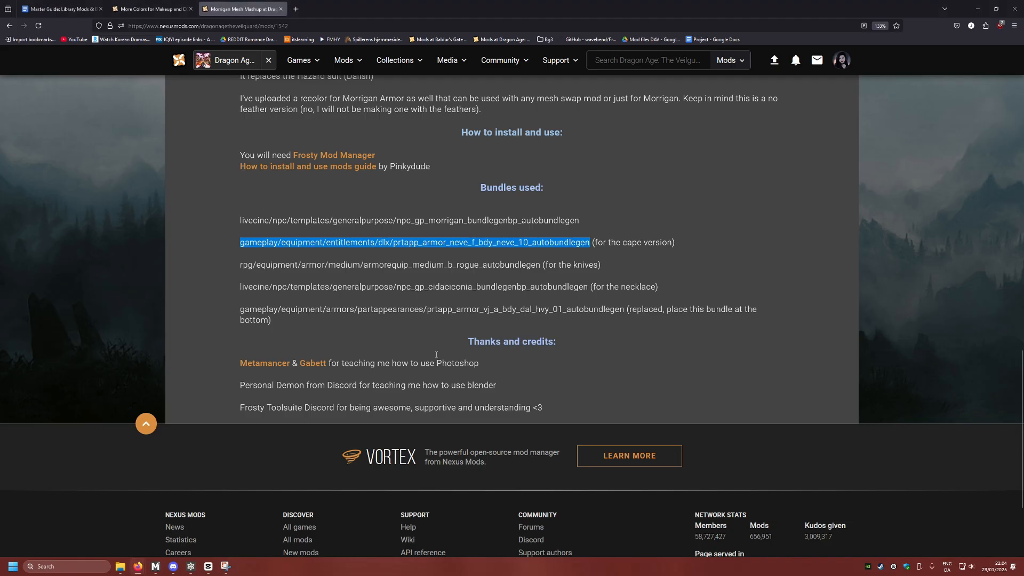
left_click_drag(240, 265, 541, 265)
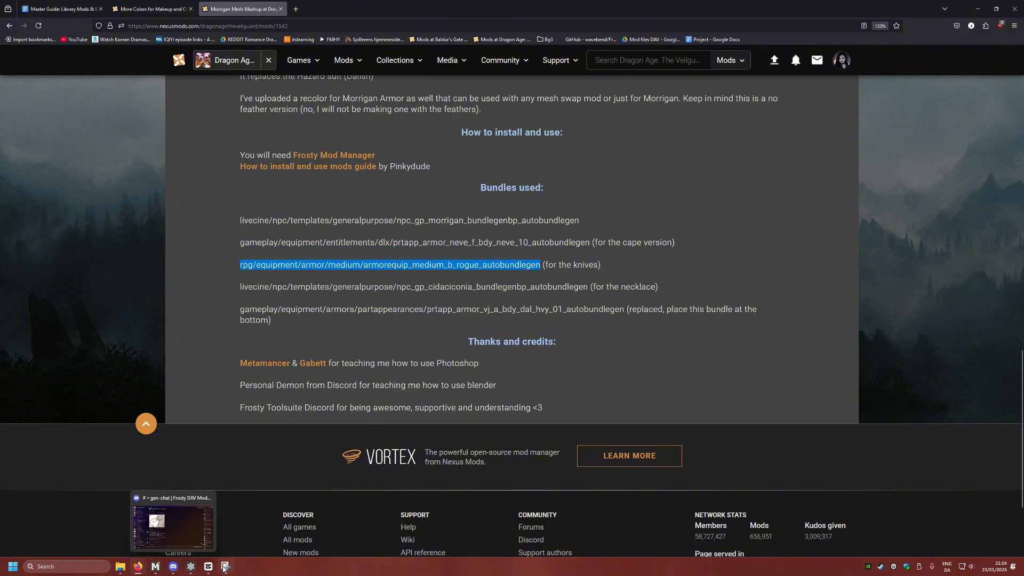
left_click(233, 522)
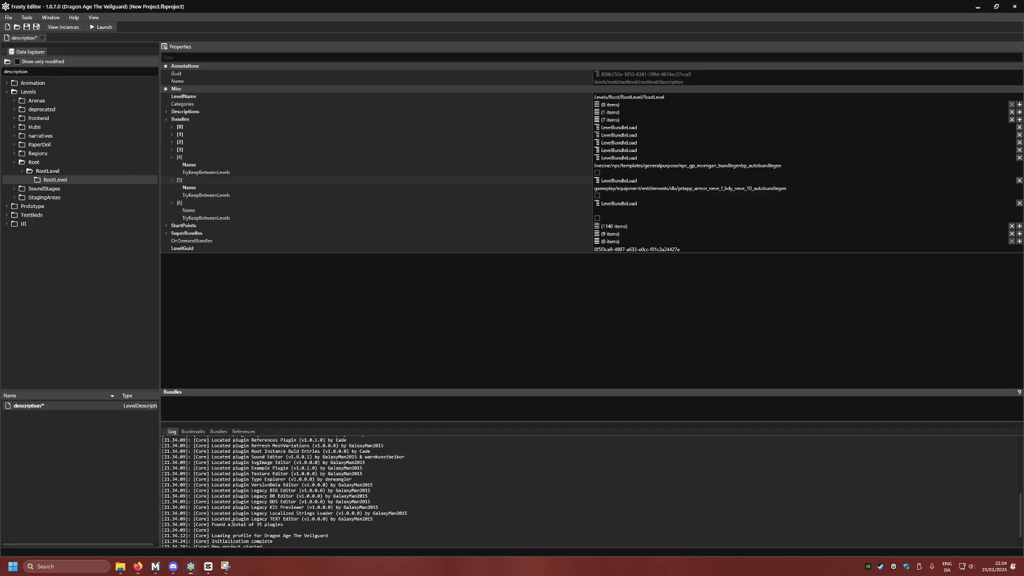
left_click(654, 211)
key("ctrl+v")
left_click(173, 539)
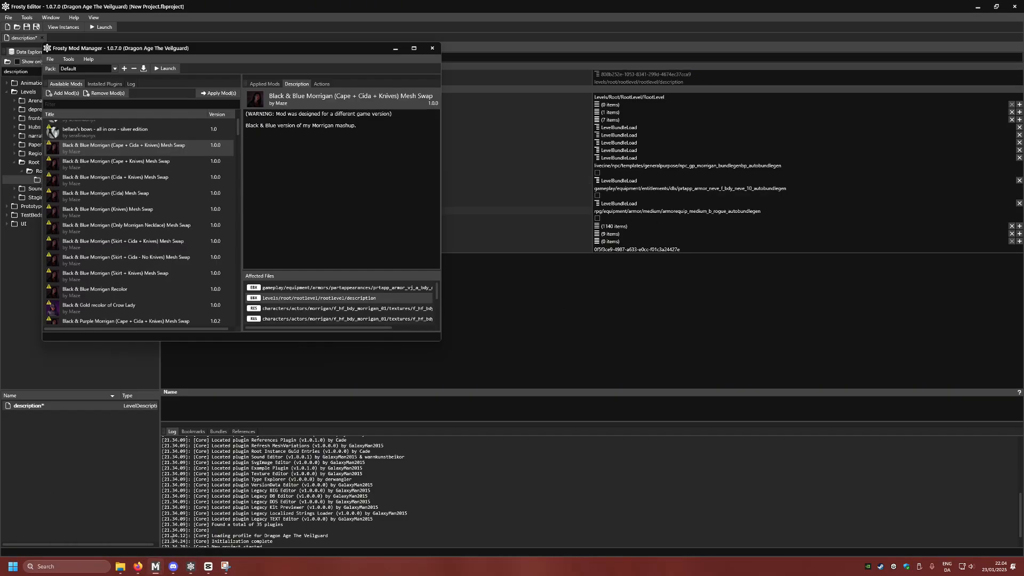
Copy livecine/npc/templates/generalpurpose/npc_gp_cidaciconia_bundlegenbp_autobundlegen from the Firefox mod page and paste it as the Name of a new entry [7] in Frosty Editor.
mouse_move(143, 567)
left_click(181, 526)
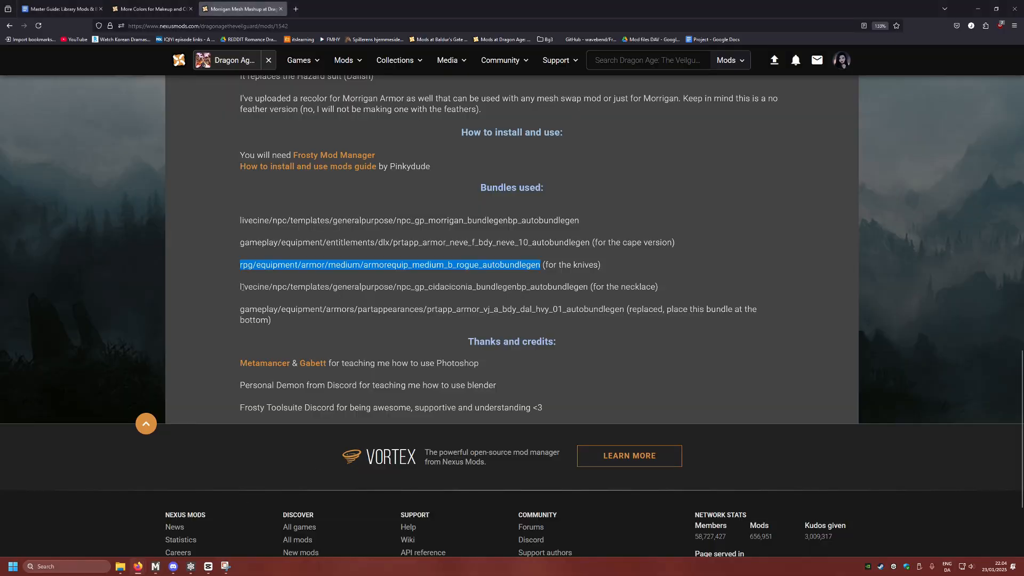
left_click_drag(241, 287, 589, 289)
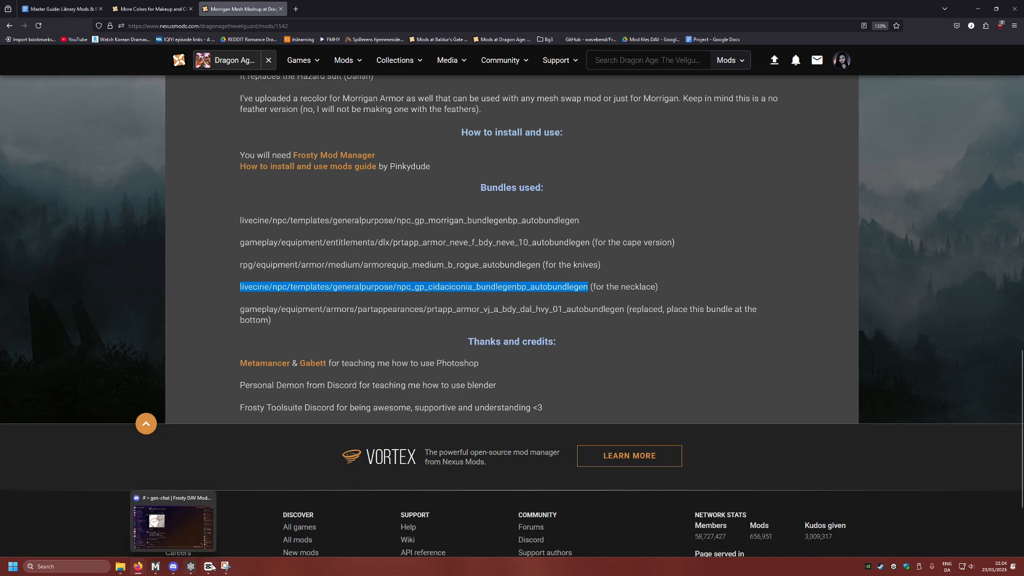
left_click(190, 566)
left_click(235, 518)
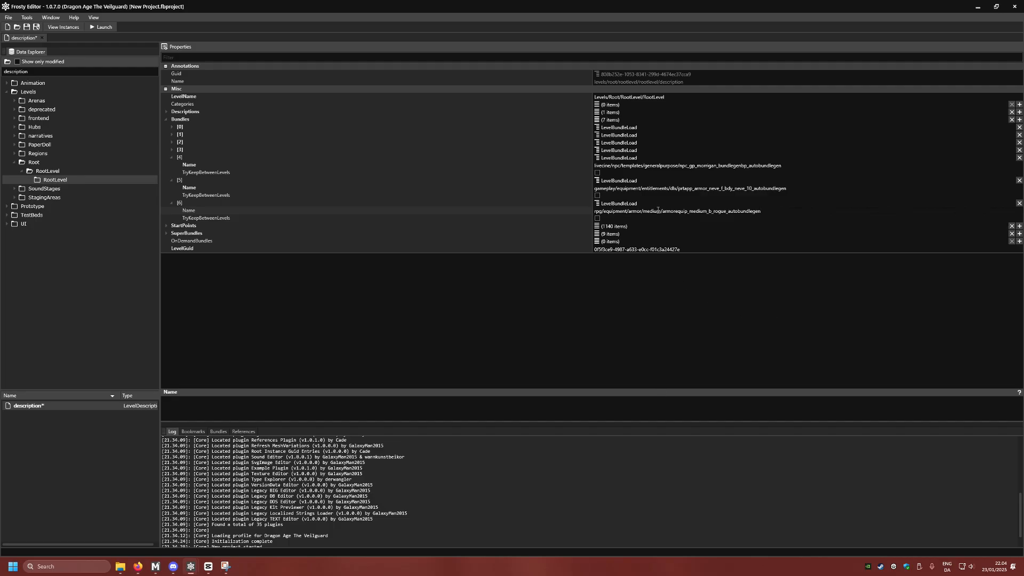
right_click(221, 208)
left_click(239, 245)
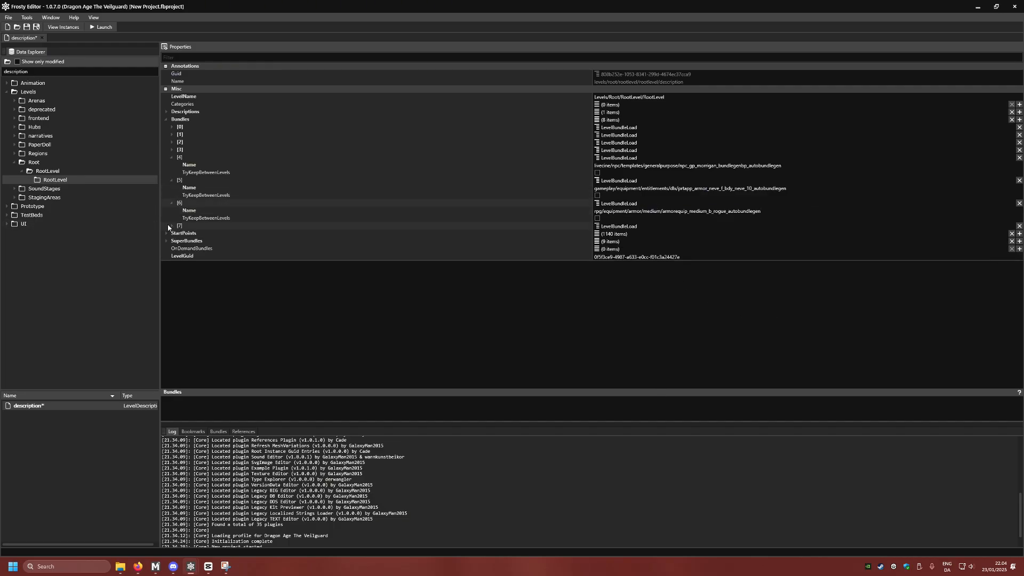
left_click(608, 233)
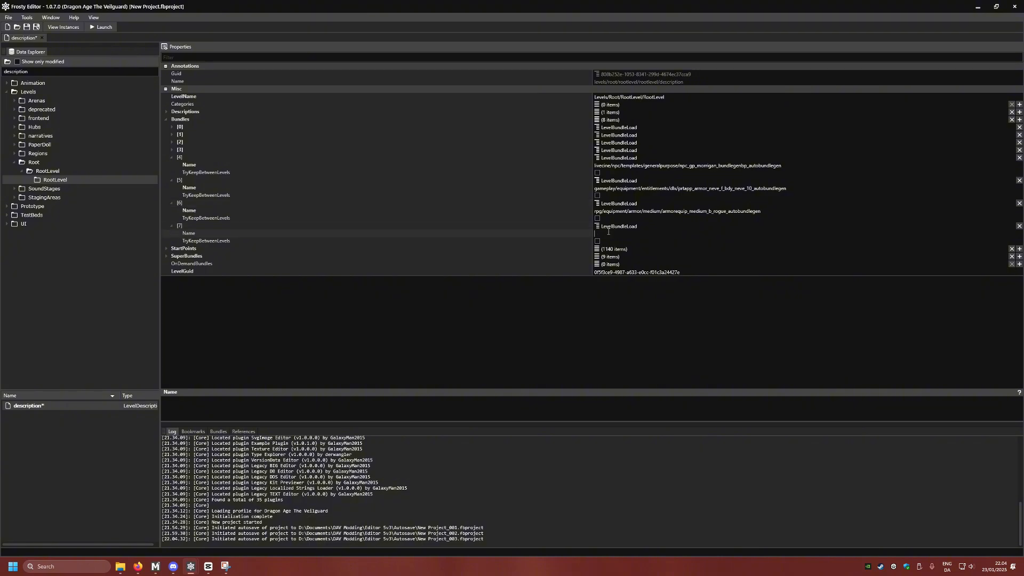
key("ctrl+v")
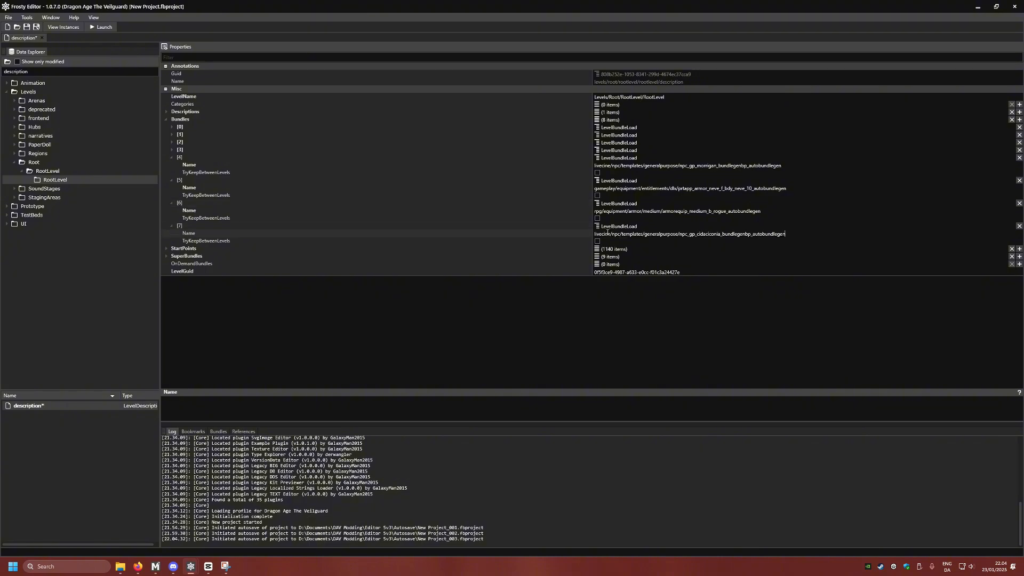
Insert bundle entry [8] after [7] and set its Name to gameplay/equipment/armors/partappearances/prtapp_armor_vj_a_bdy_dal_hvy_01_autobundlegen, copied from the mod page in Firefox.
right_click(180, 231)
left_click(204, 267)
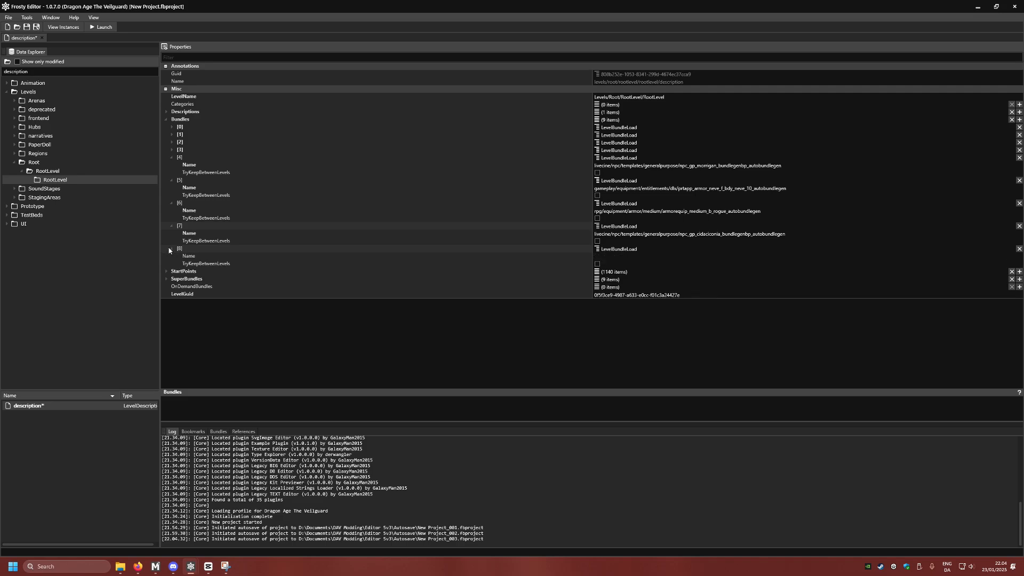
mouse_move(138, 566)
left_click(187, 527)
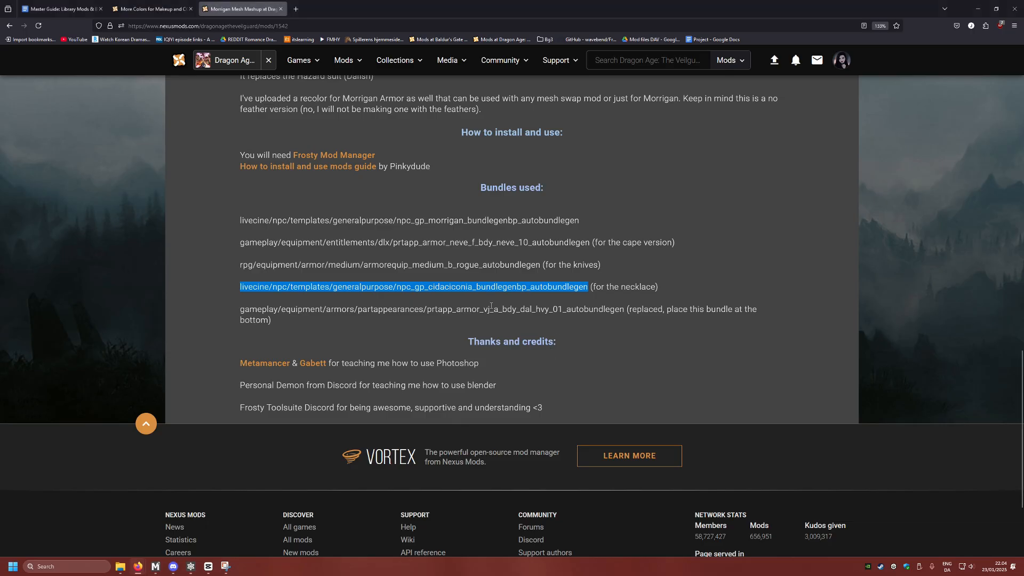
left_click_drag(239, 310, 622, 314)
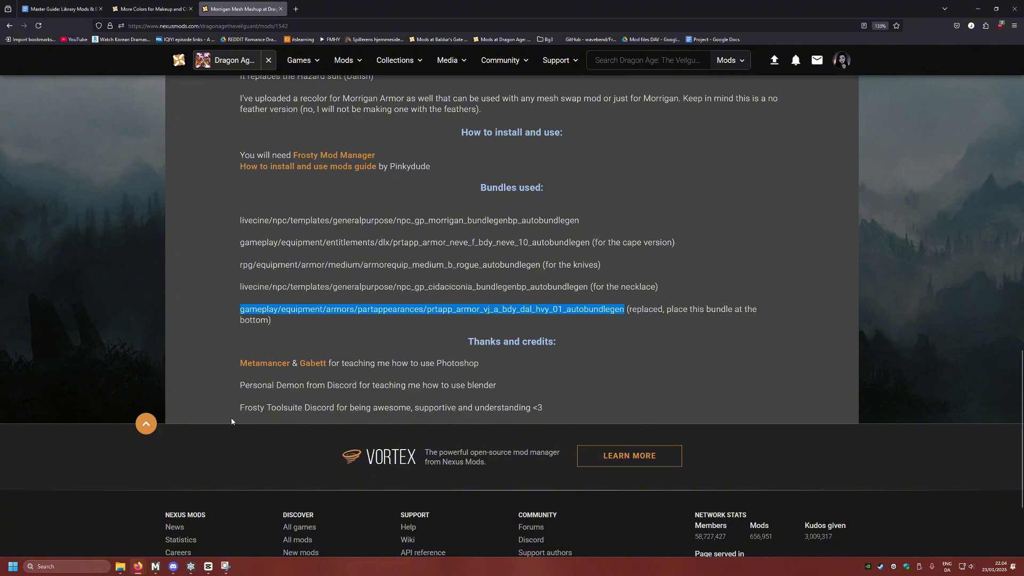
mouse_move(191, 567)
left_click(254, 511)
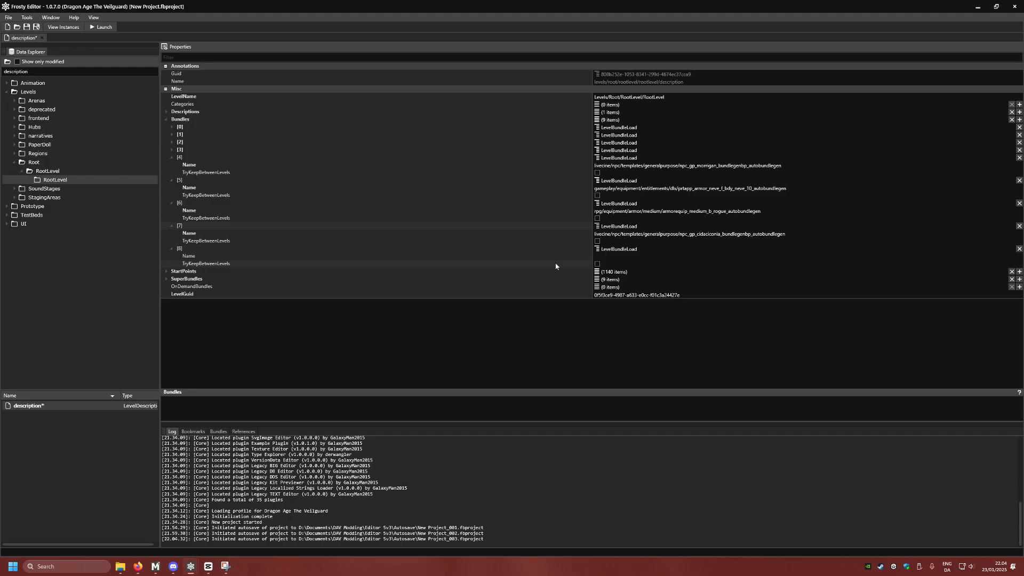
left_click(599, 257)
key("ctrl+v")
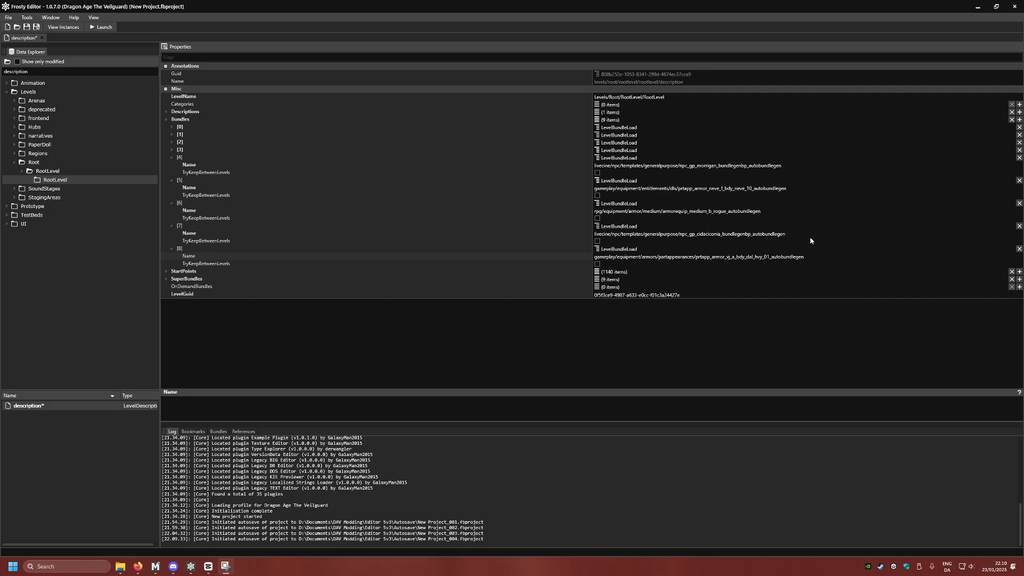
Examine the bundle load order section and diagram in the Master Guide: Library Mods & Bundles document in Firefox, and return to Frosty Editor.
mouse_move(138, 567)
left_click(214, 531)
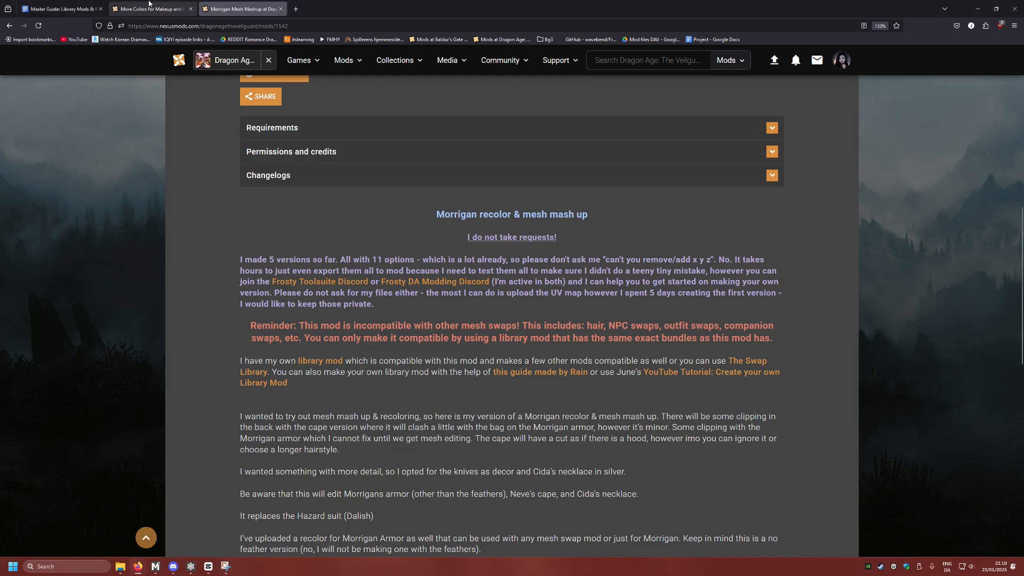
left_click(39, 4)
scroll(410, 264, "up", 6)
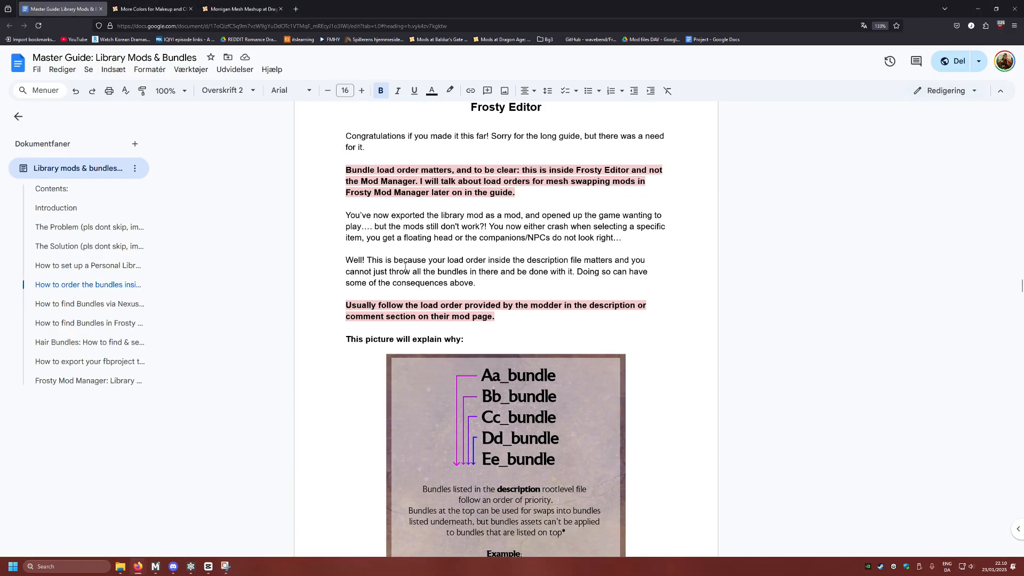
scroll(410, 265, "down", 6)
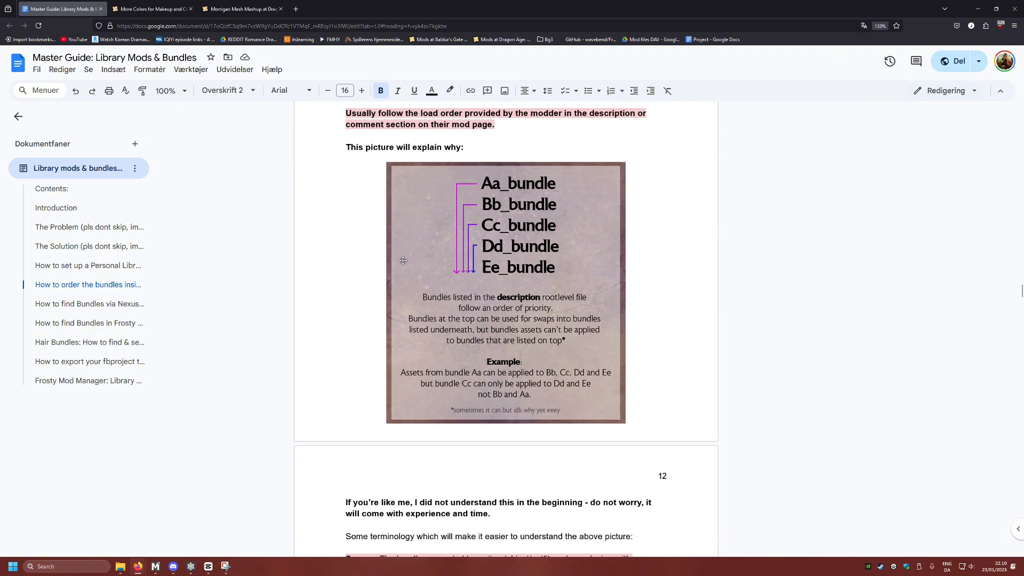
scroll(403, 260, "up", 2)
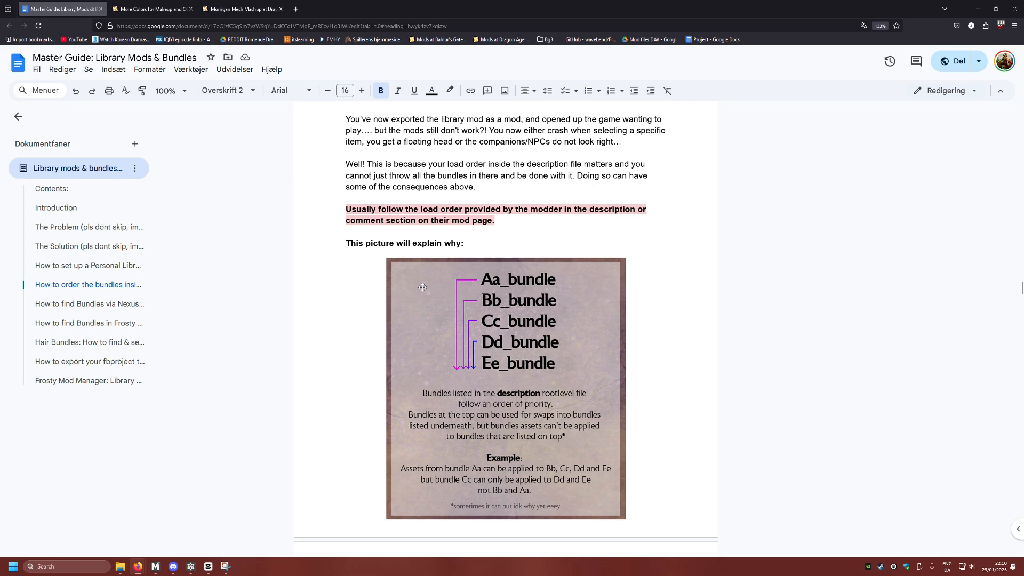
scroll(373, 286, "down", 1)
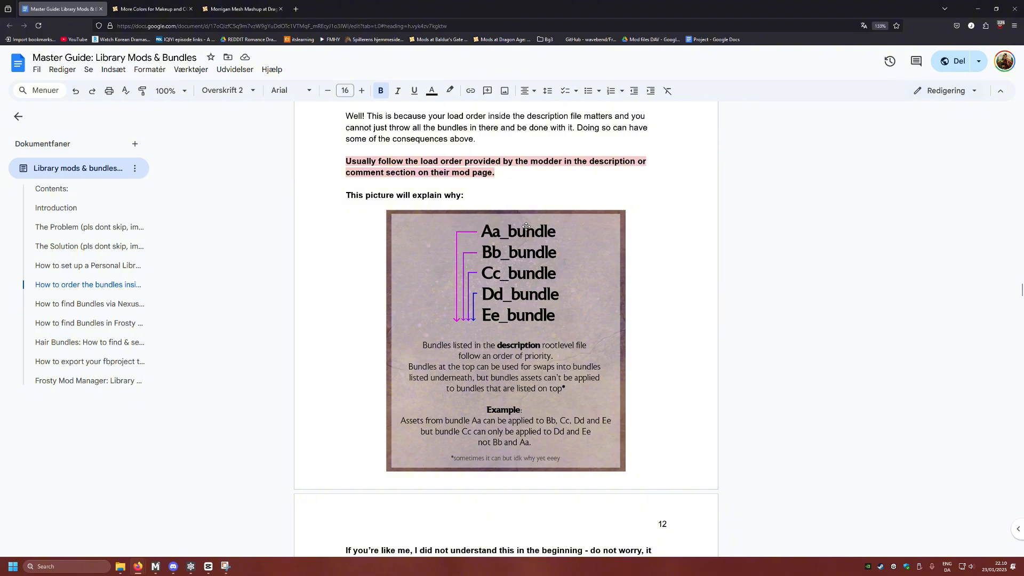
mouse_move(191, 566)
left_click(235, 512)
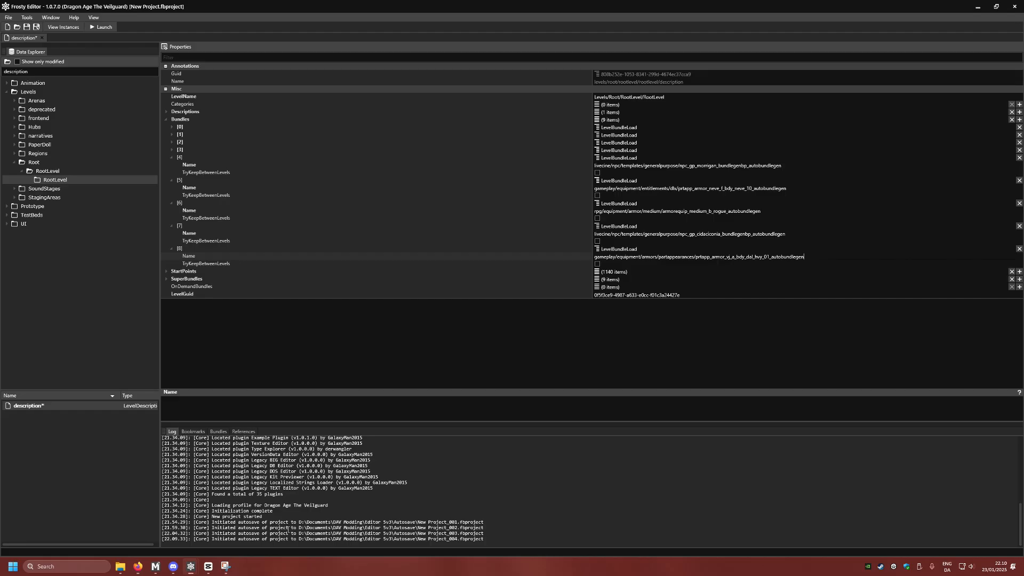
Compare the Names of bundle entries [4] and [8], and examine the Master Guide's load order diagram and Source/Target definitions in Firefox.
left_click_drag(806, 167, 559, 176)
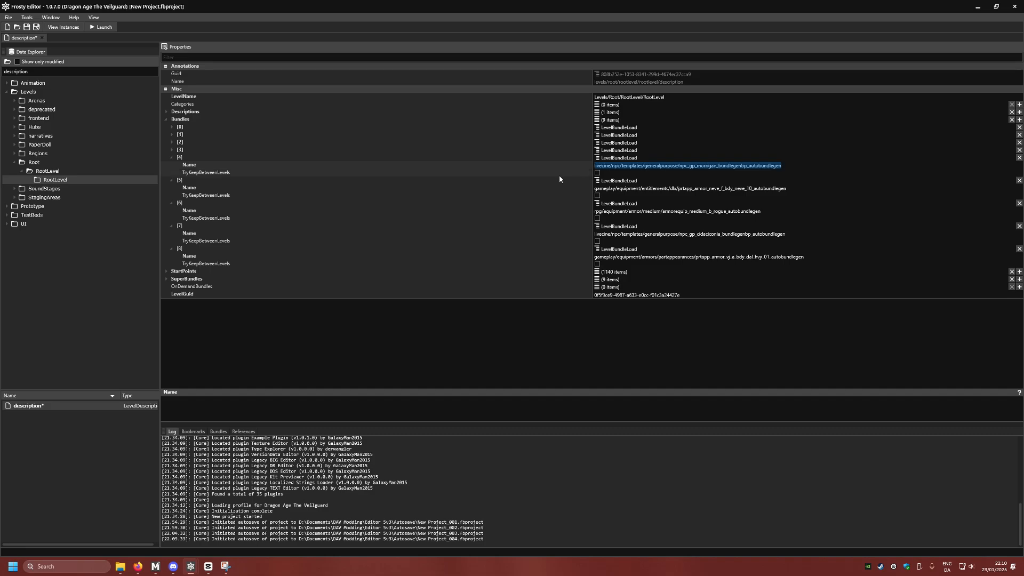
left_click_drag(806, 257, 498, 258)
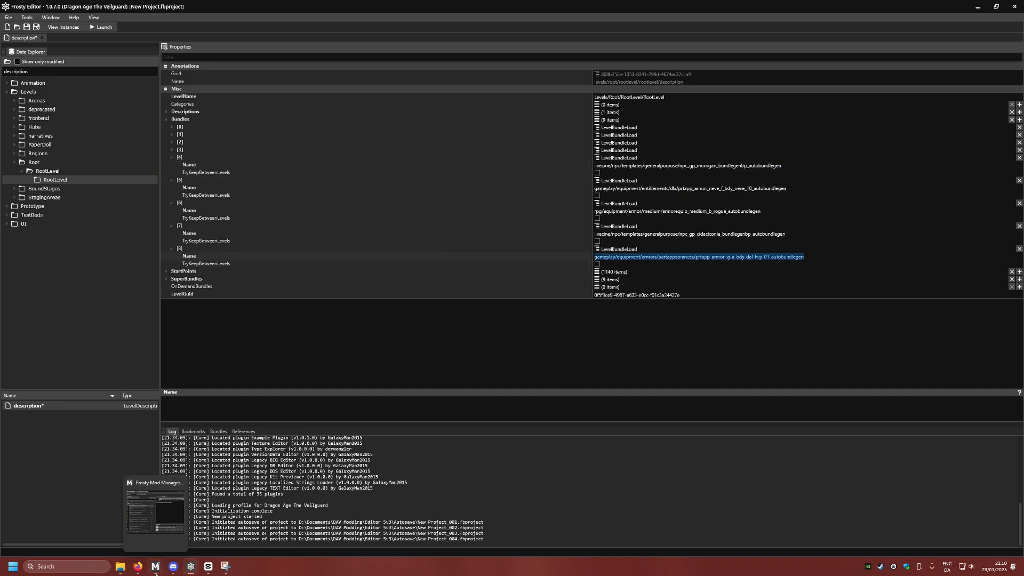
mouse_move(137, 566)
left_click(181, 520)
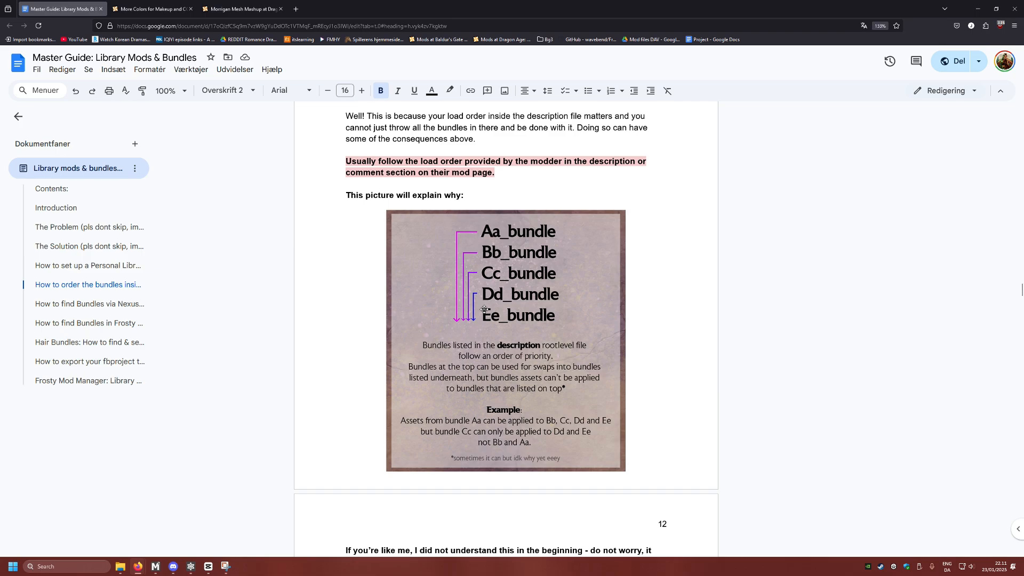
scroll(338, 230, "down", 2)
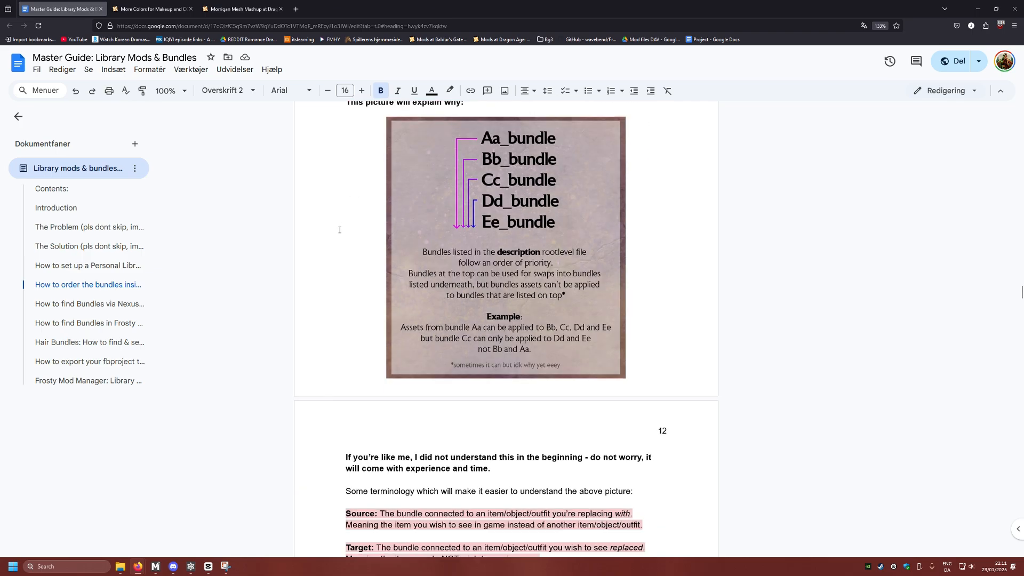
scroll(337, 233, "up", 2)
scroll(337, 233, "up", 3)
scroll(294, 300, "down", 5)
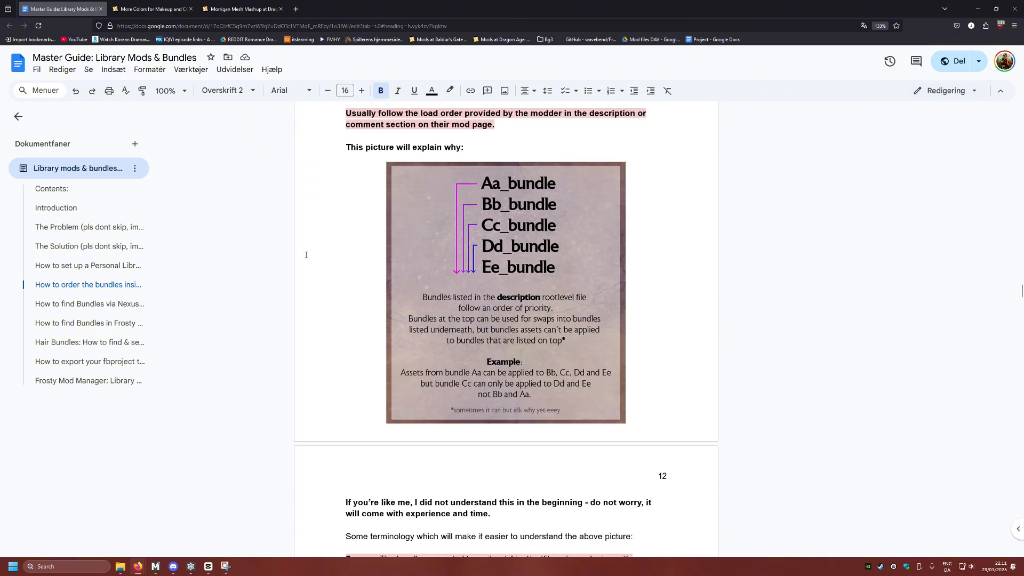
scroll(319, 235, "down", 1)
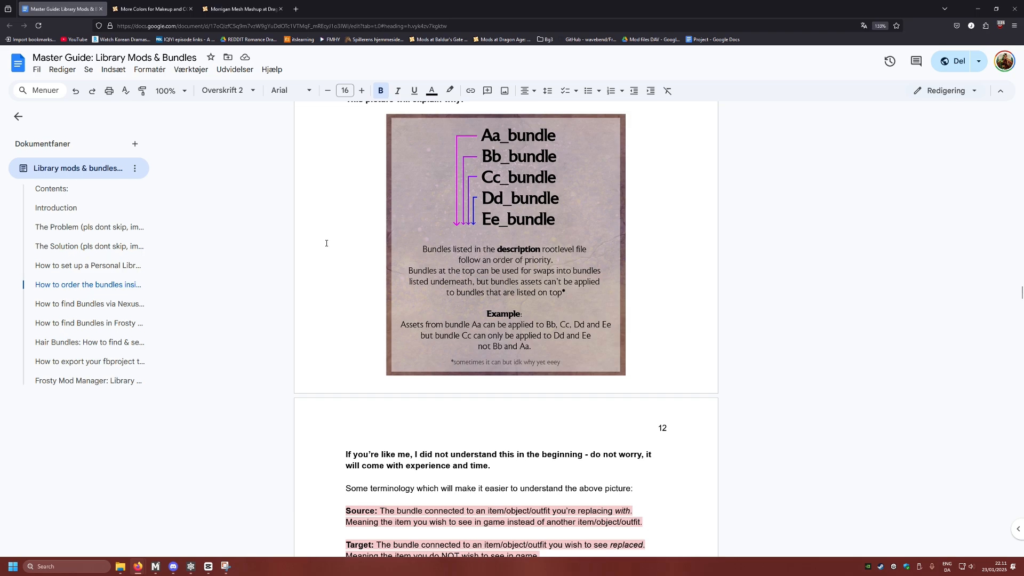
scroll(327, 243, "up", 2)
scroll(320, 272, "down", 5)
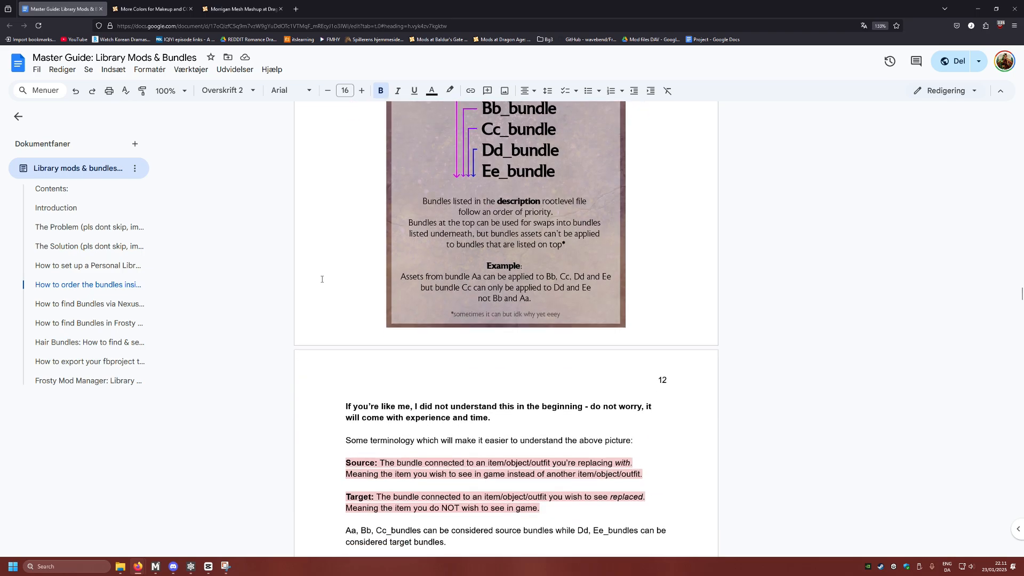
scroll(303, 301, "up", 5)
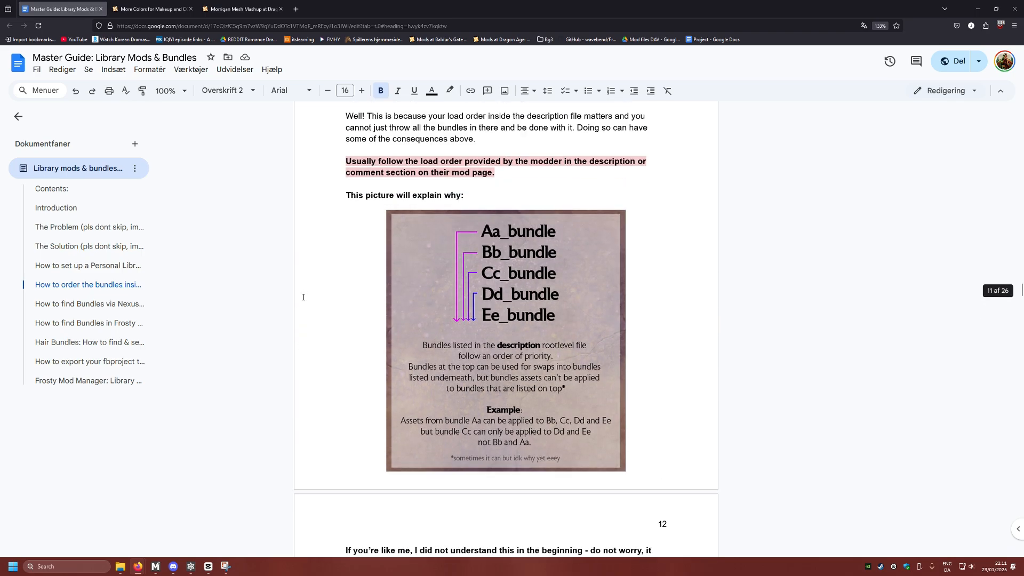
scroll(306, 300, "down", 2)
scroll(312, 303, "up", 2)
scroll(309, 305, "down", 3)
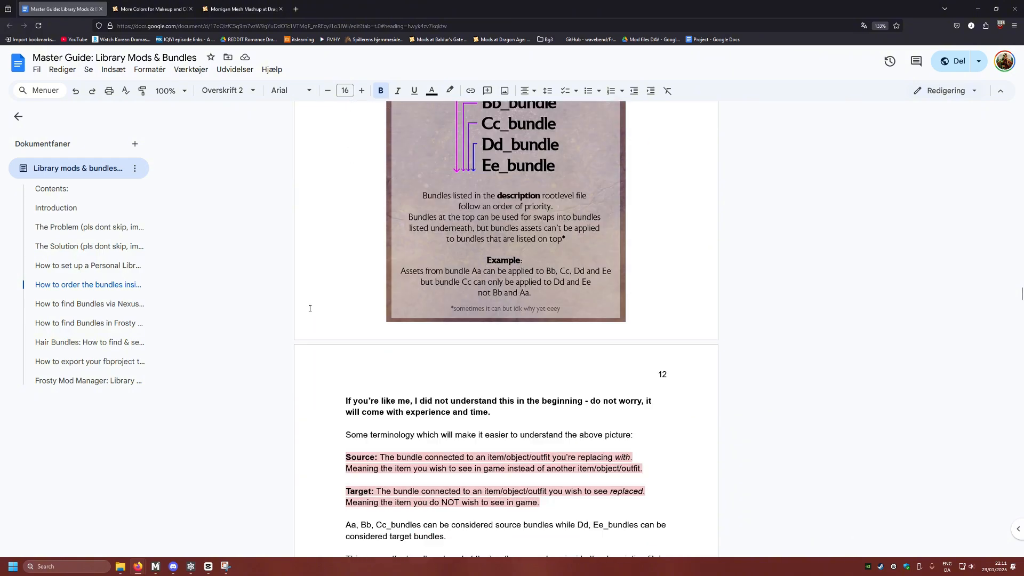
scroll(311, 307, "down", 2)
scroll(312, 305, "up", 3)
scroll(314, 302, "down", 1)
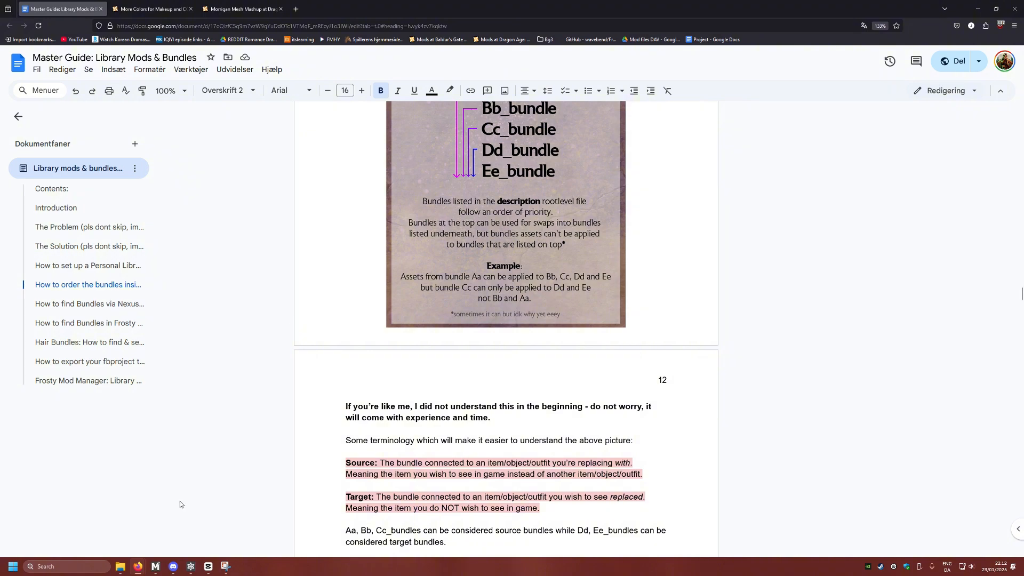
Return to Frosty Editor and examine the source and target bundle Names in entries [4] and [8].
mouse_move(192, 565)
left_click(237, 505)
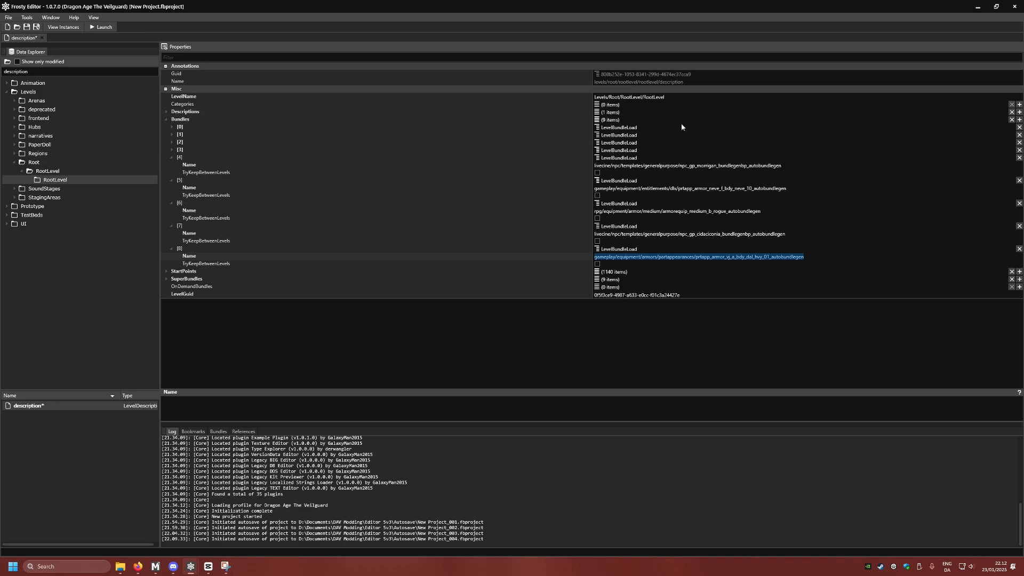
left_click(786, 171)
left_click(598, 172)
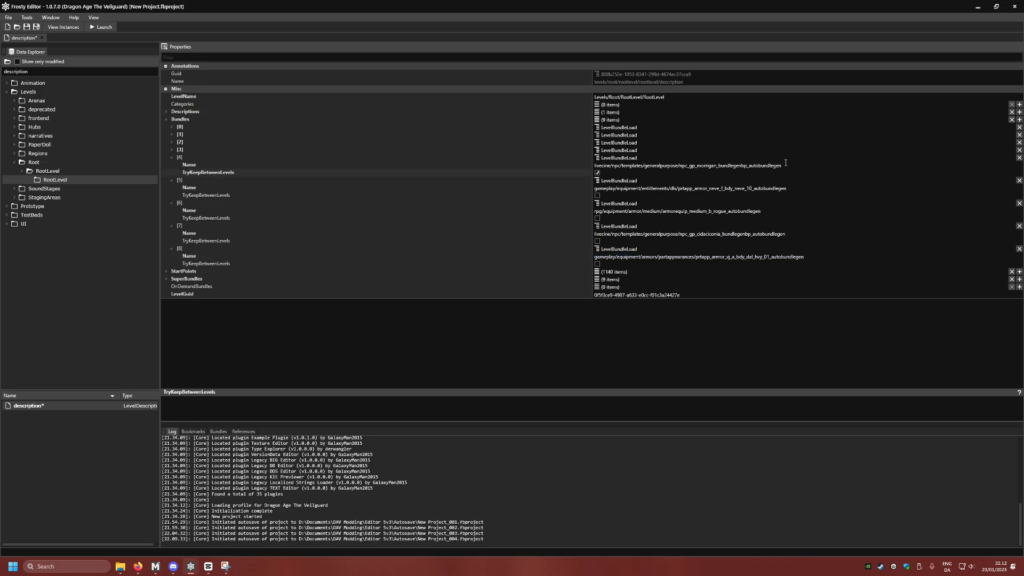
left_click(546, 168)
left_click(597, 172)
left_click_drag(783, 165, 571, 161)
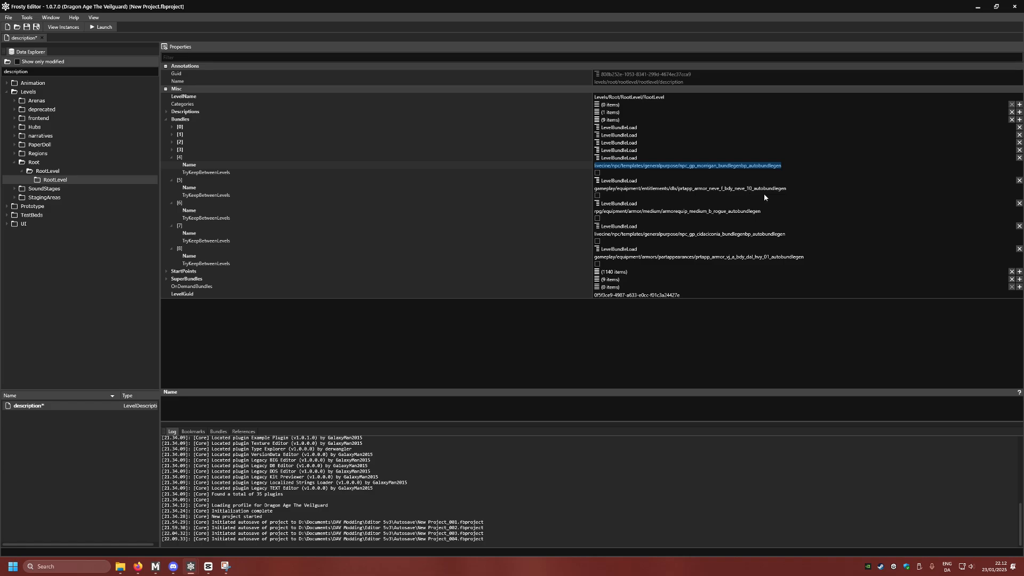
left_click_drag(804, 257, 567, 257)
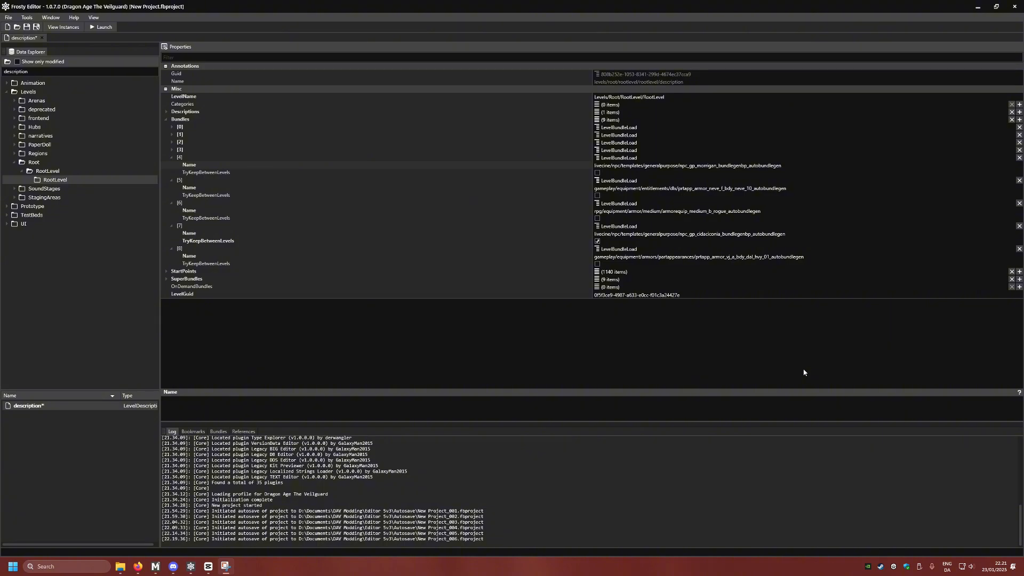
Turn off TryKeepBetweenLevels for bundle entry [7].
left_click(773, 212)
left_click(597, 242)
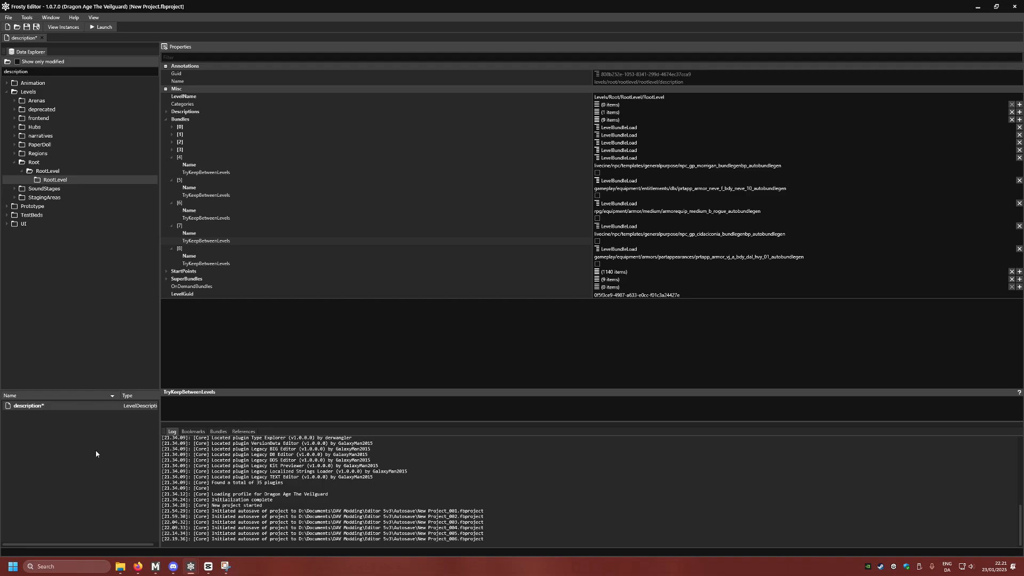
Switch to the Frosty Editor window with the Personal Library 2.1.1 project and look through its bundle list from entry [51] onward.
mouse_move(190, 567)
left_click(152, 512)
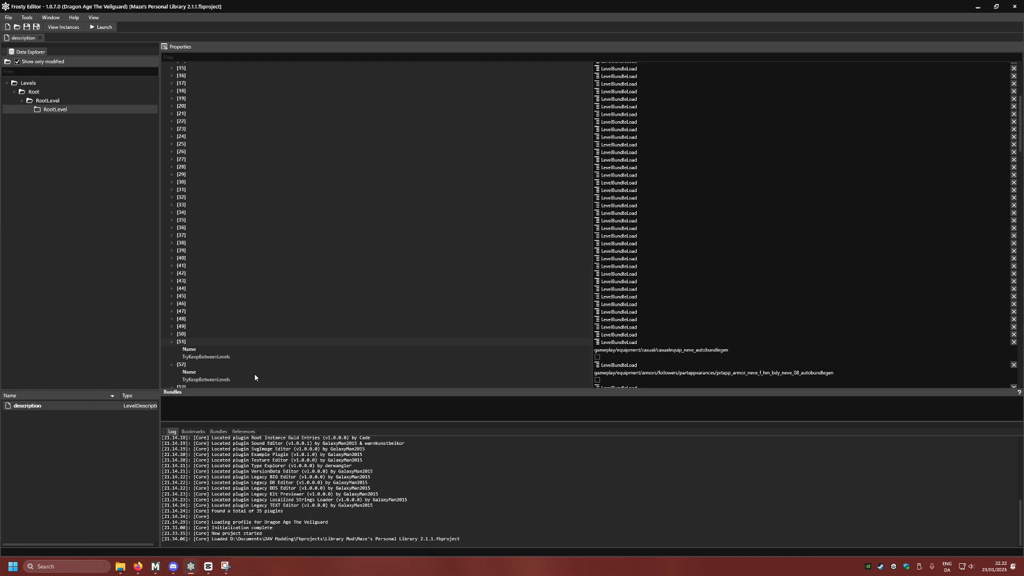
scroll(445, 214, "down", 10)
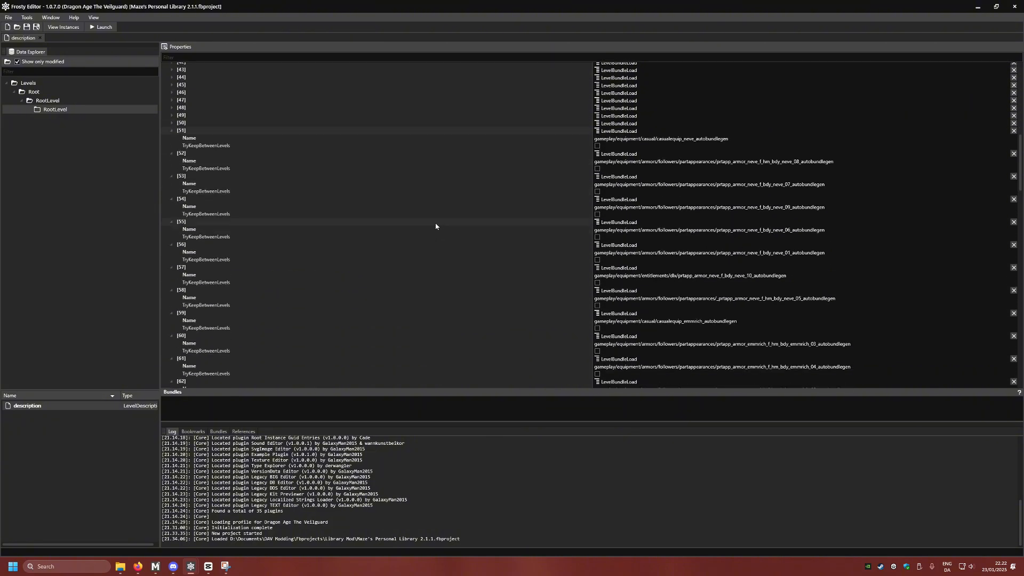
scroll(436, 226, "down", 10)
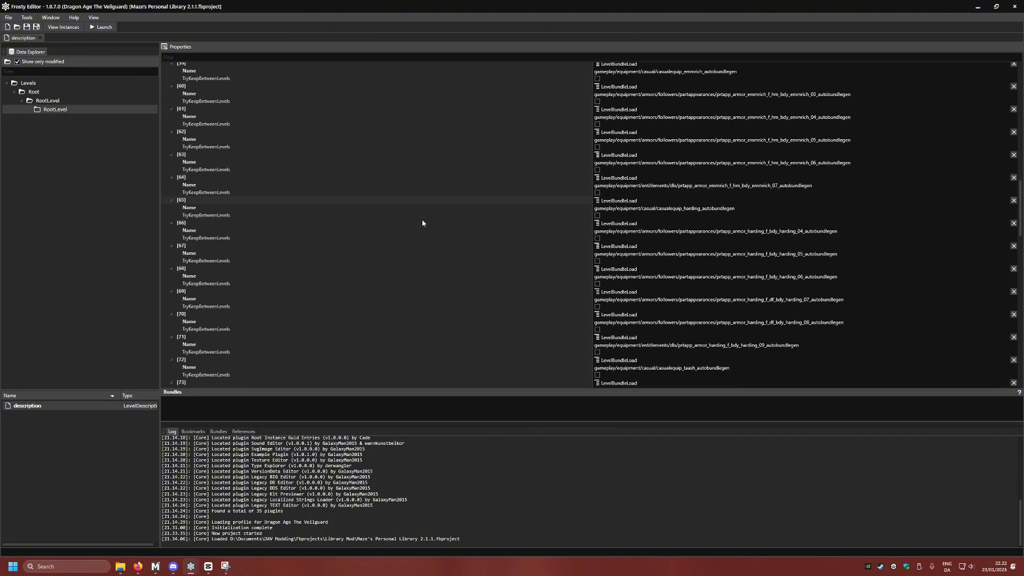
scroll(418, 228, "down", 10)
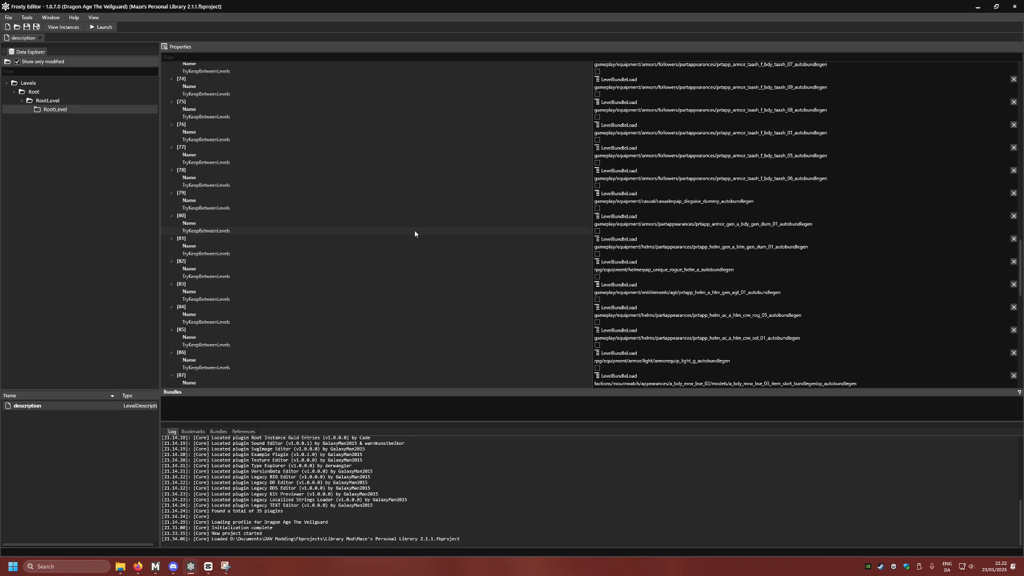
scroll(362, 335, "up", 3)
scroll(331, 189, "up", 3)
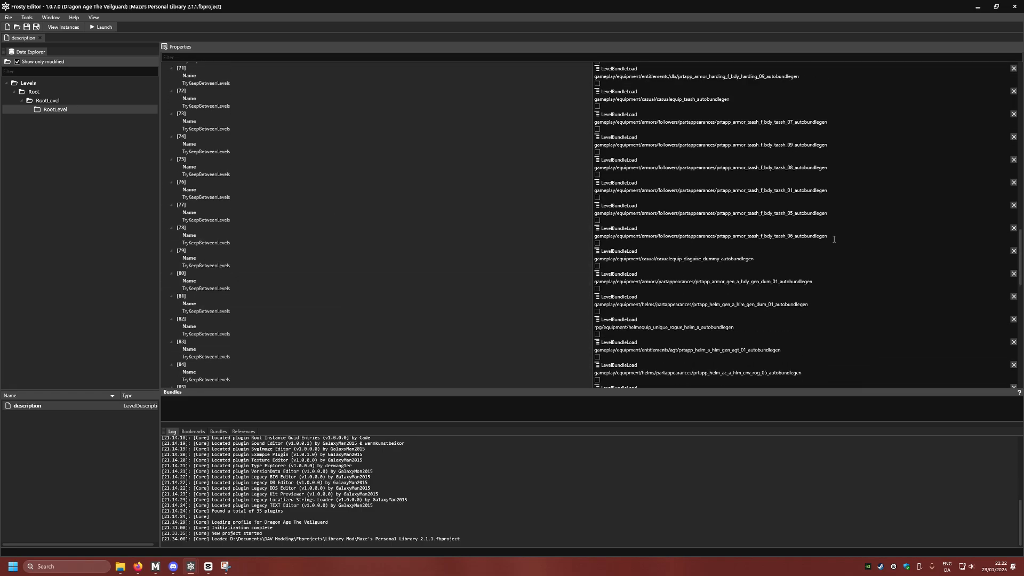
left_click_drag(1016, 230, 1007, 80)
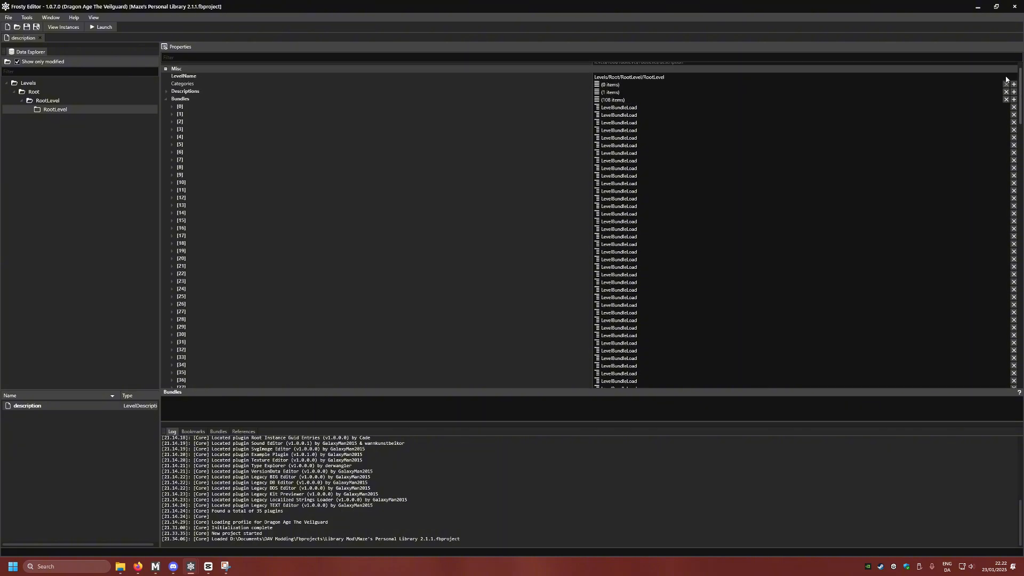
Expand bundle entries [7], [8] and [9] to view their NPC bundle names.
left_click(171, 175)
left_click(172, 168)
scroll(171, 167, "up", 1)
left_click(171, 179)
scroll(191, 205, "down", 1)
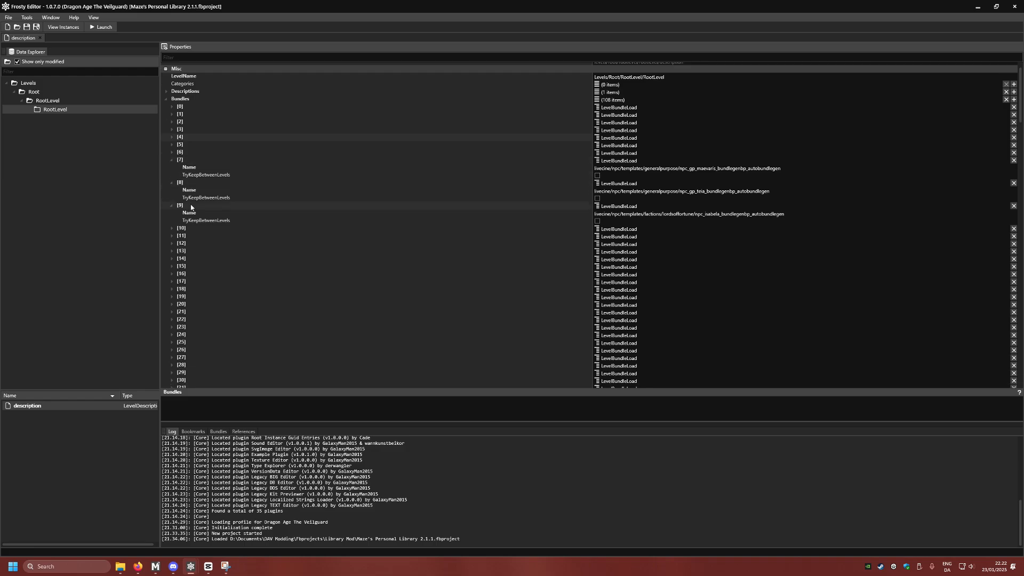
scroll(191, 207, "down", 1)
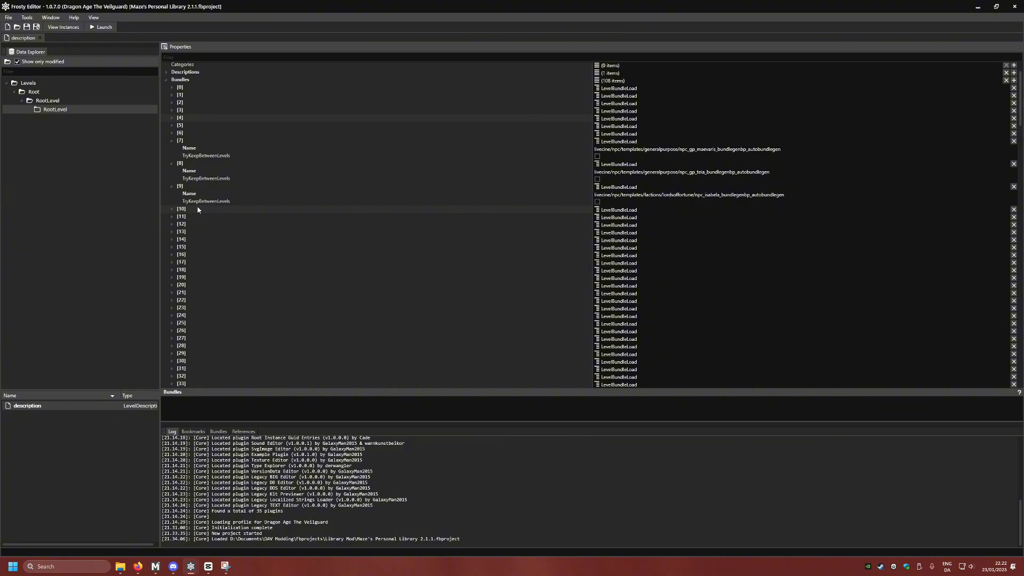
Examine the order of the follower, helm and armor bundles down to the final entries [106] and [107].
scroll(478, 203, "down", 10)
scroll(475, 270, "down", 15)
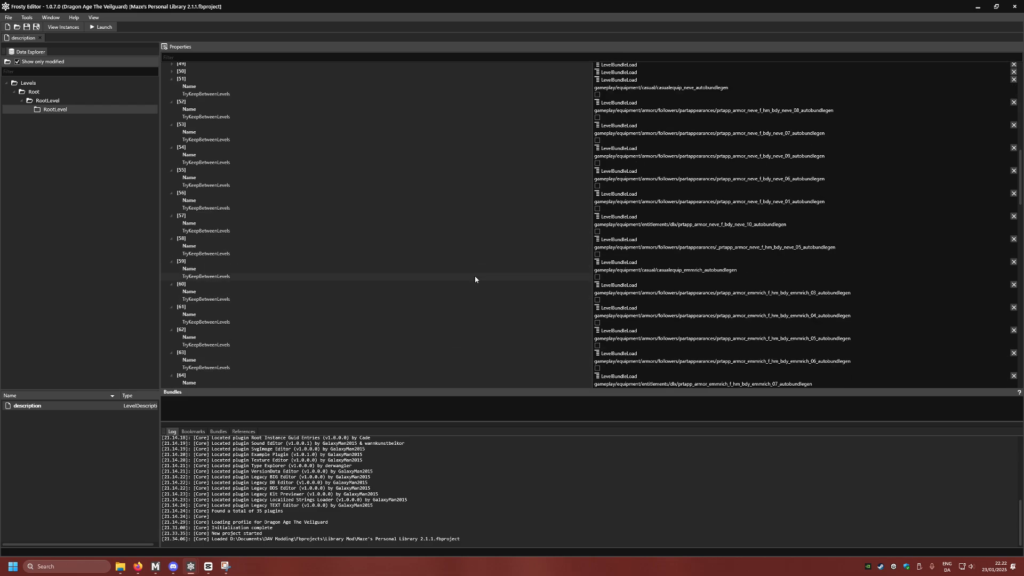
scroll(453, 292, "down", 3)
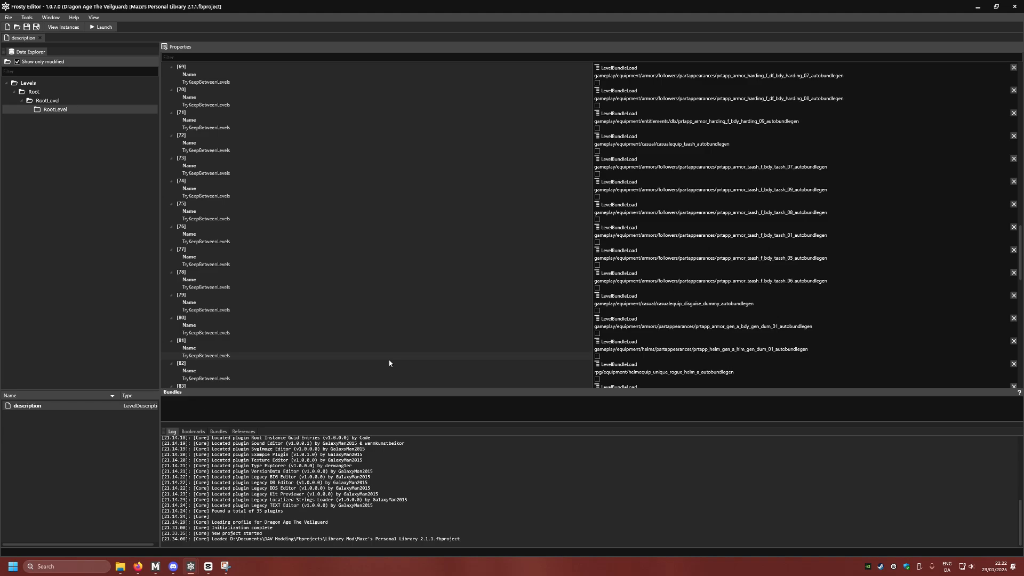
scroll(432, 336, "down", 10)
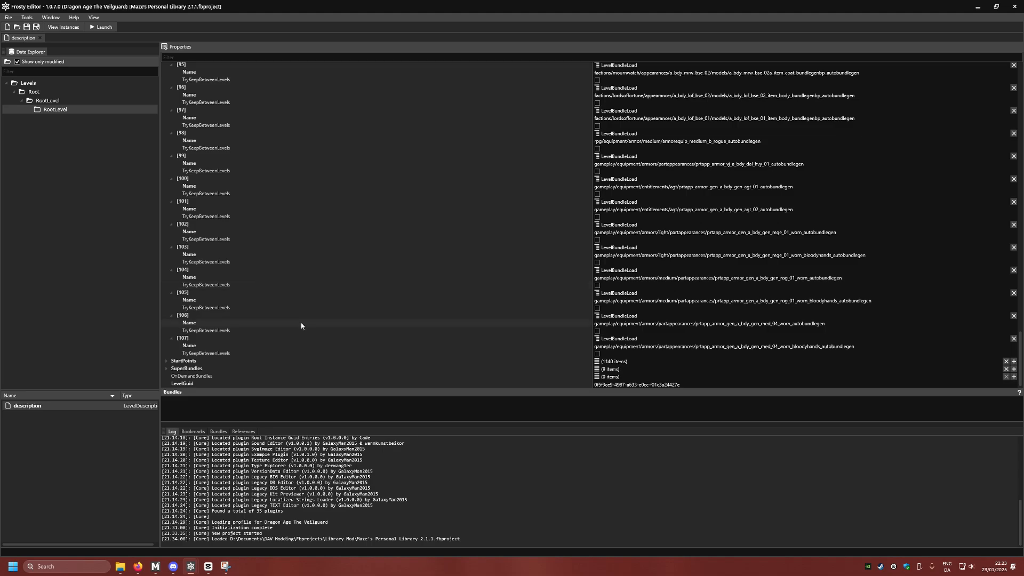
scroll(297, 323, "up", 2)
scroll(290, 317, "down", 2)
left_click_drag(863, 348, 558, 345)
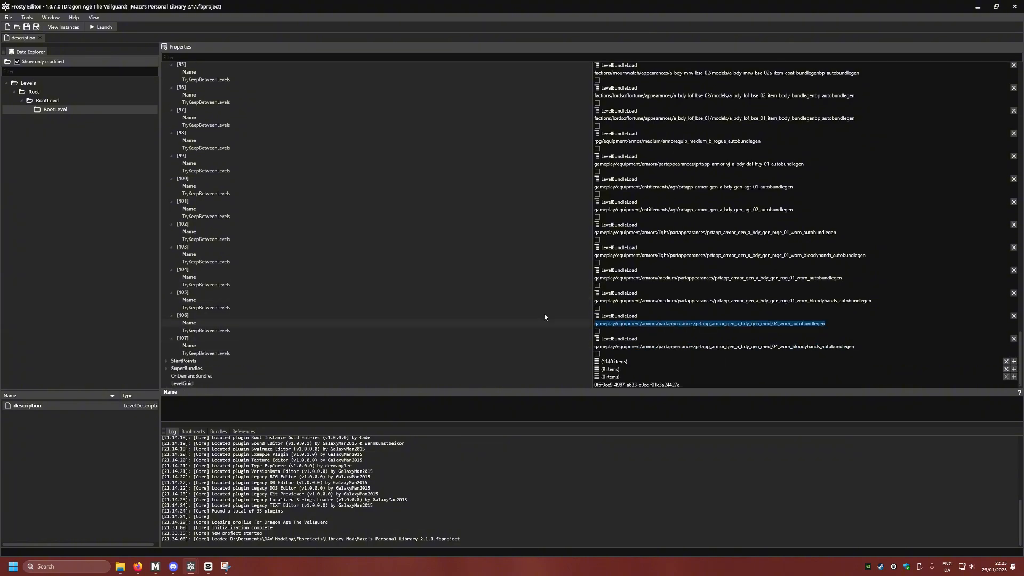
left_click(773, 340)
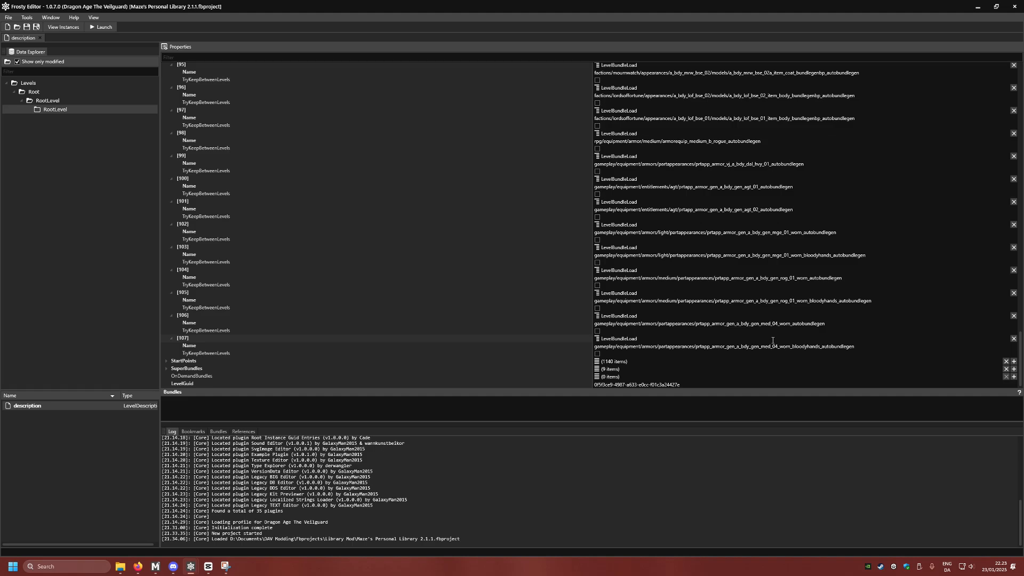
Review the bundle order from entry [98] back up to the start of the Bundles list.
scroll(724, 350, "up", 1)
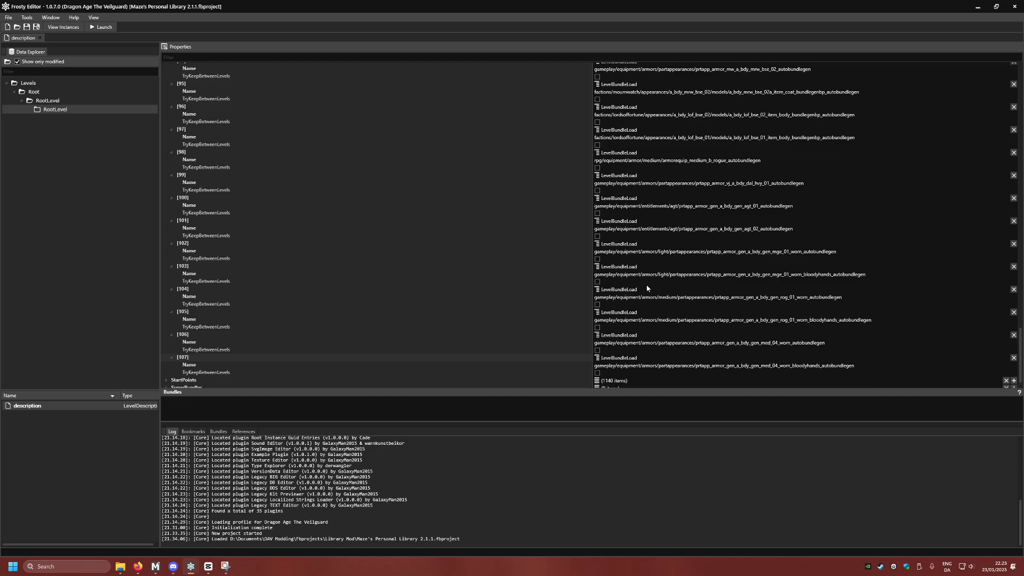
scroll(642, 288, "up", 4)
left_click(662, 237)
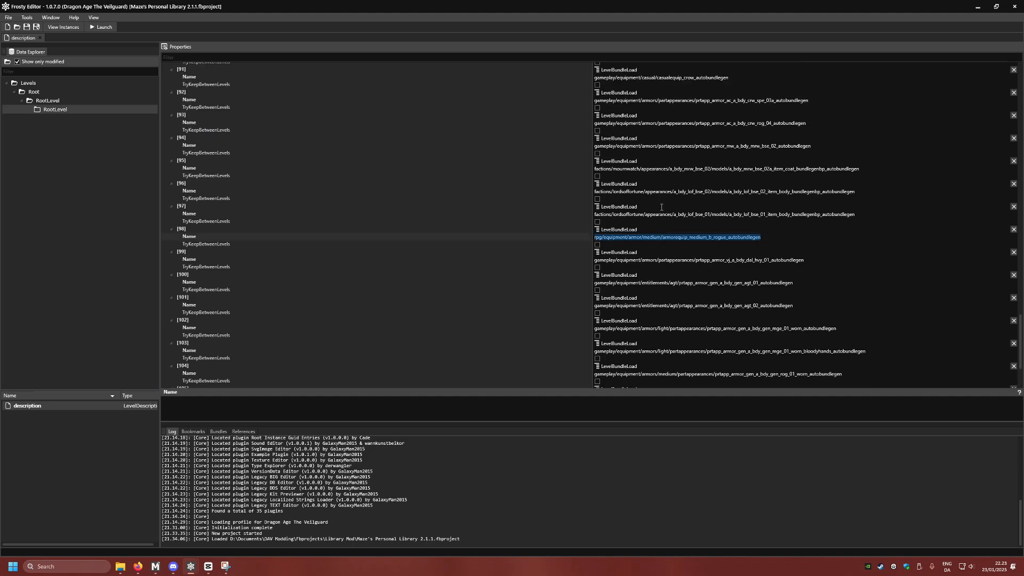
left_click(661, 206)
scroll(671, 224, "up", 11)
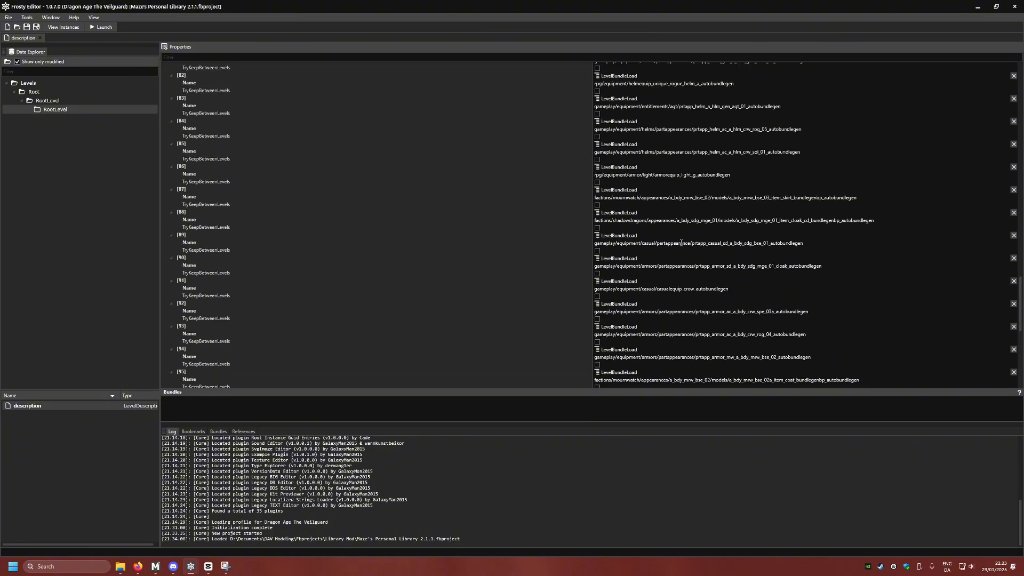
scroll(681, 243, "up", 20)
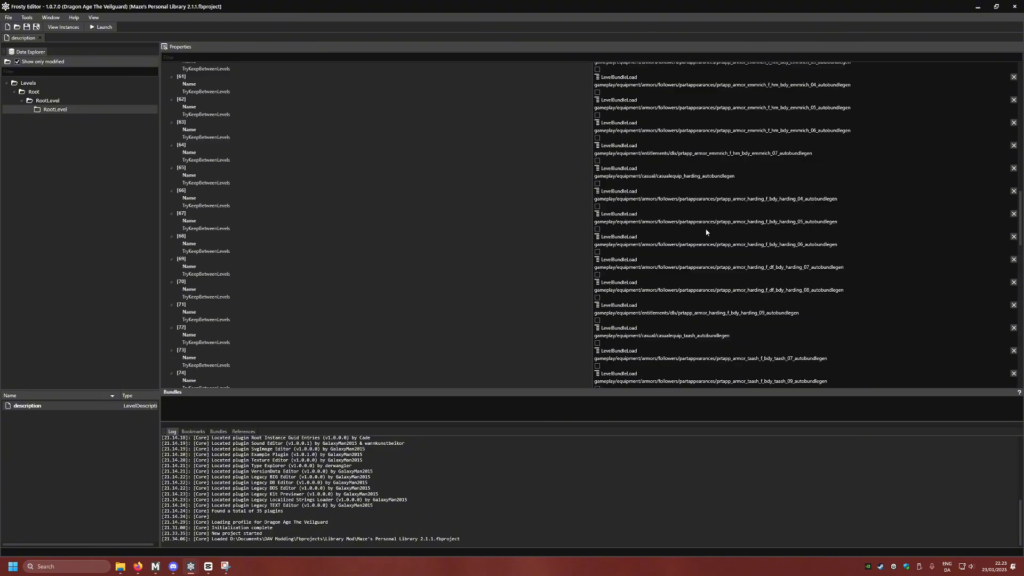
scroll(709, 229, "up", 20)
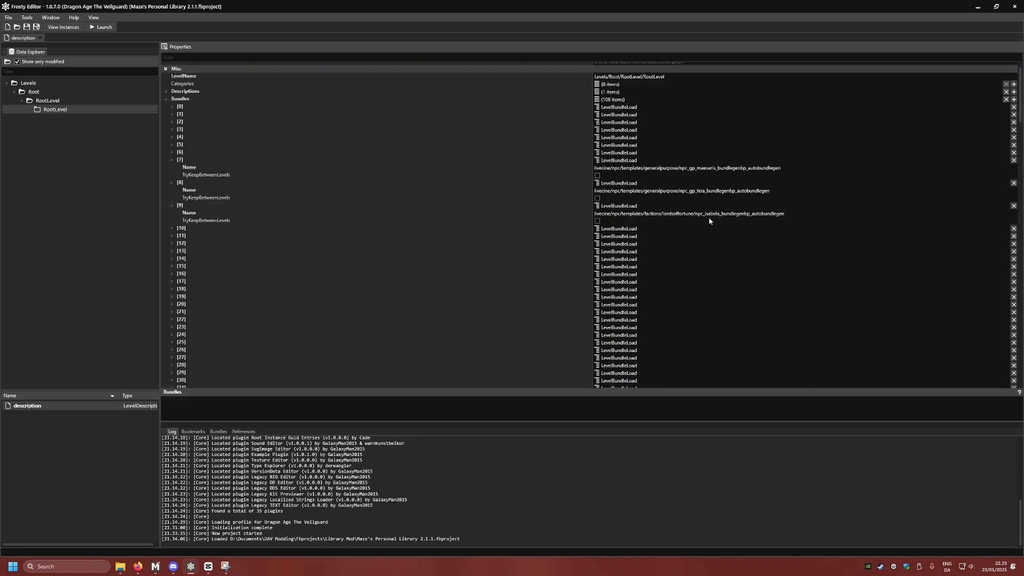
scroll(709, 216, "up", 3)
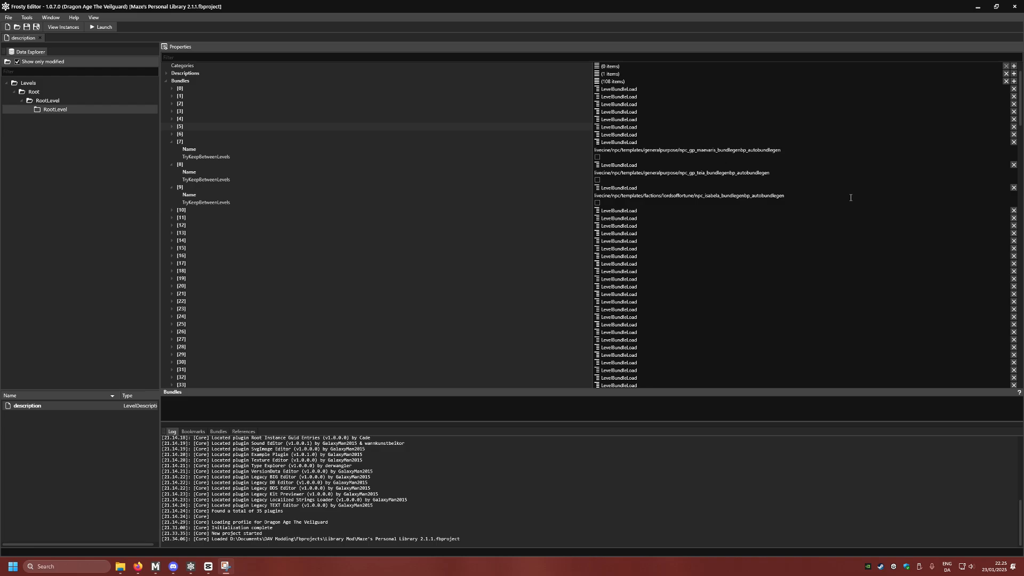
Switch to the Library Mods & Bundles guide in the browser and go to its Contents section.
mouse_move(137, 566)
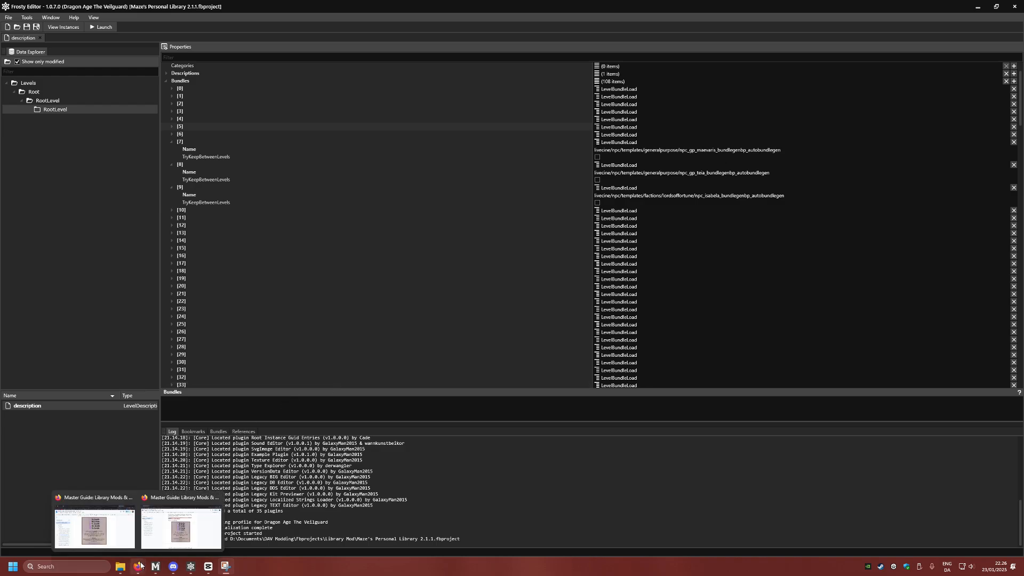
left_click(116, 524)
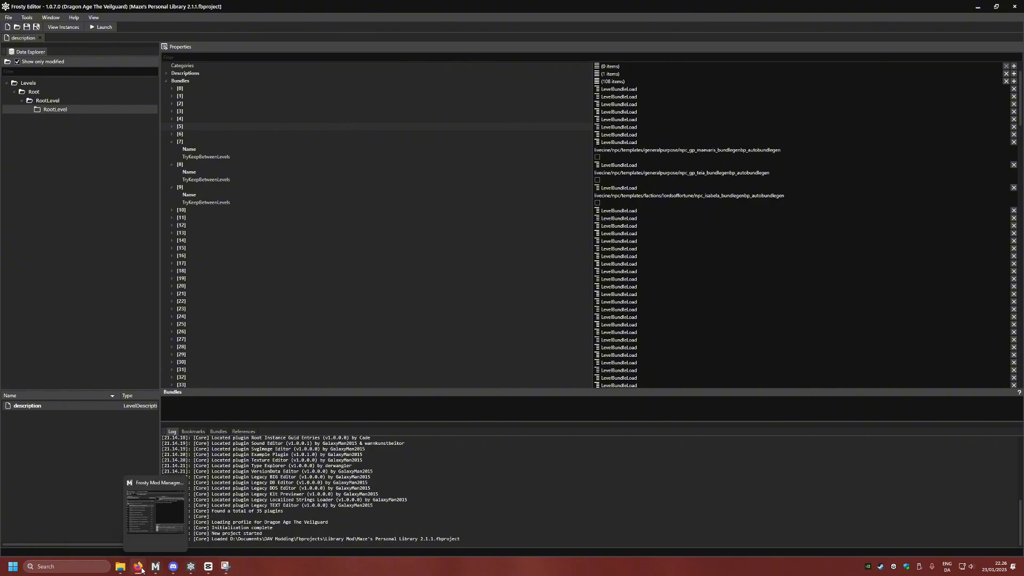
mouse_move(139, 566)
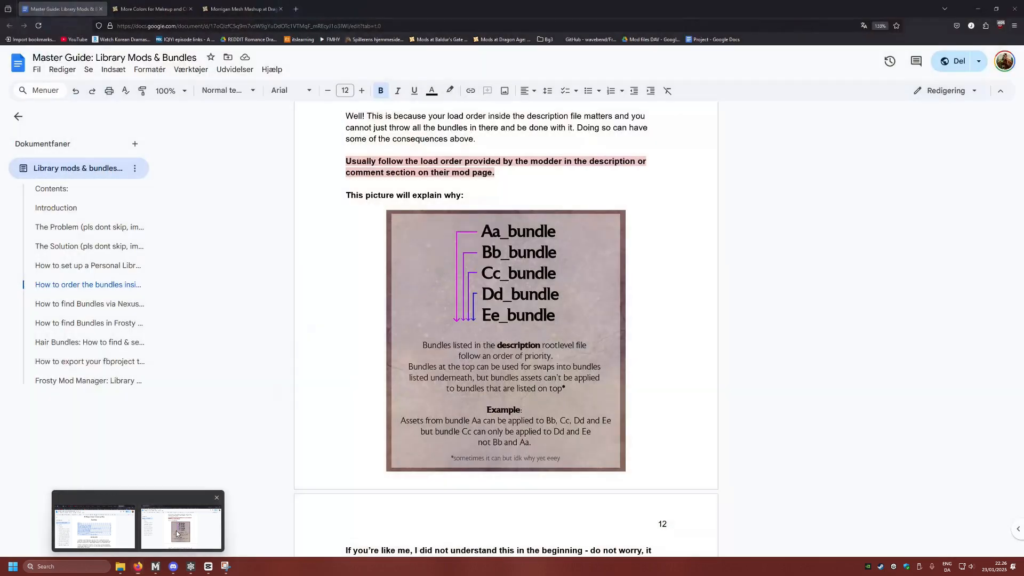
left_click(100, 538)
left_click(73, 189)
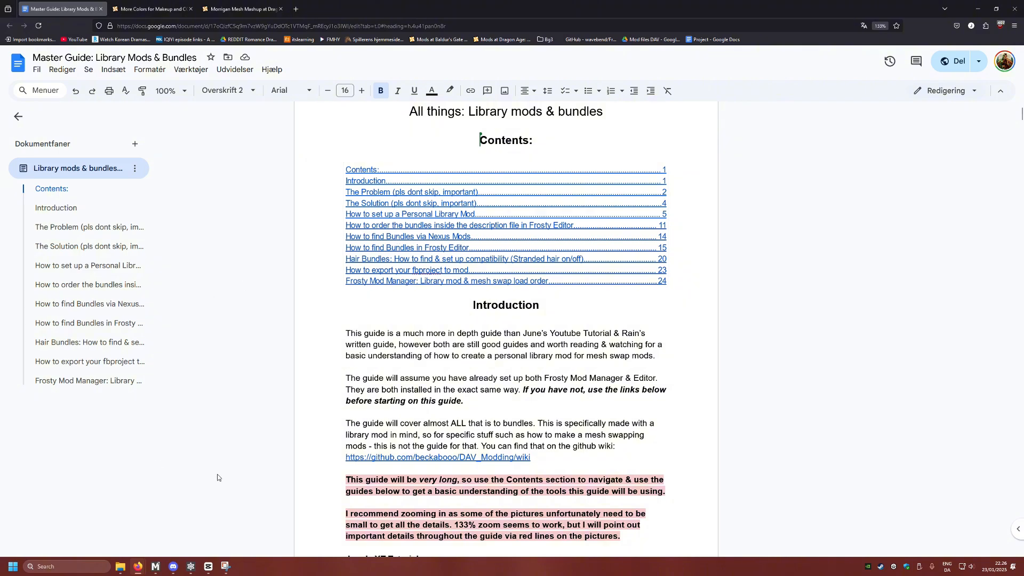
Look through the Morrigan Mesh Mashup mod page's description down to its list of bundles used.
left_click(222, 7)
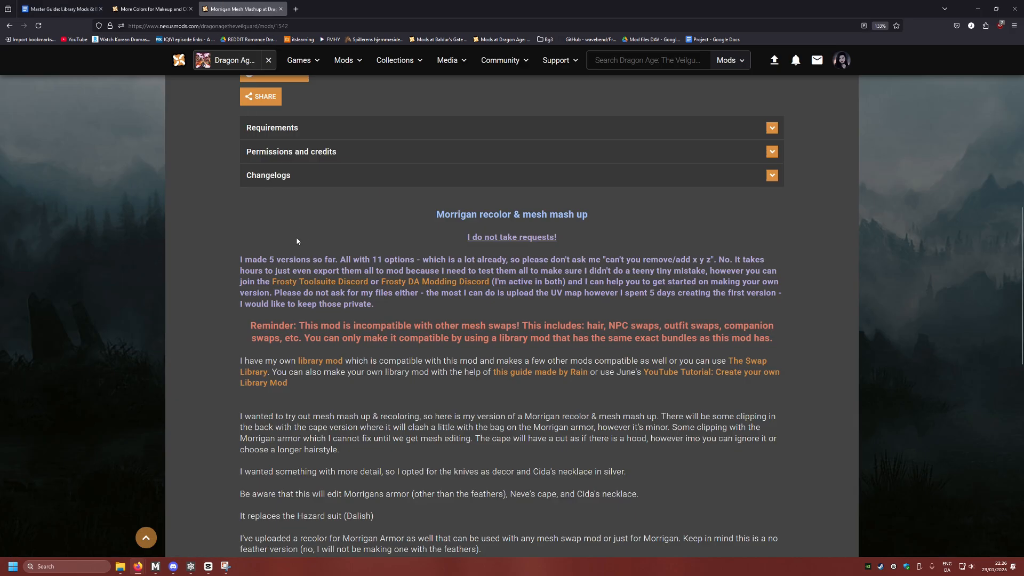
scroll(178, 293, "up", 6)
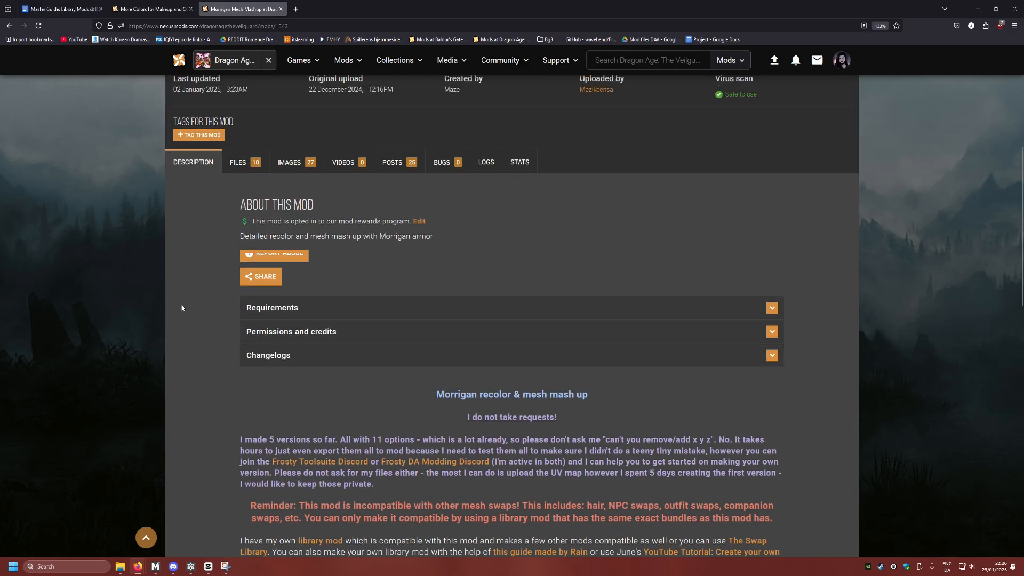
scroll(250, 364, "down", 15)
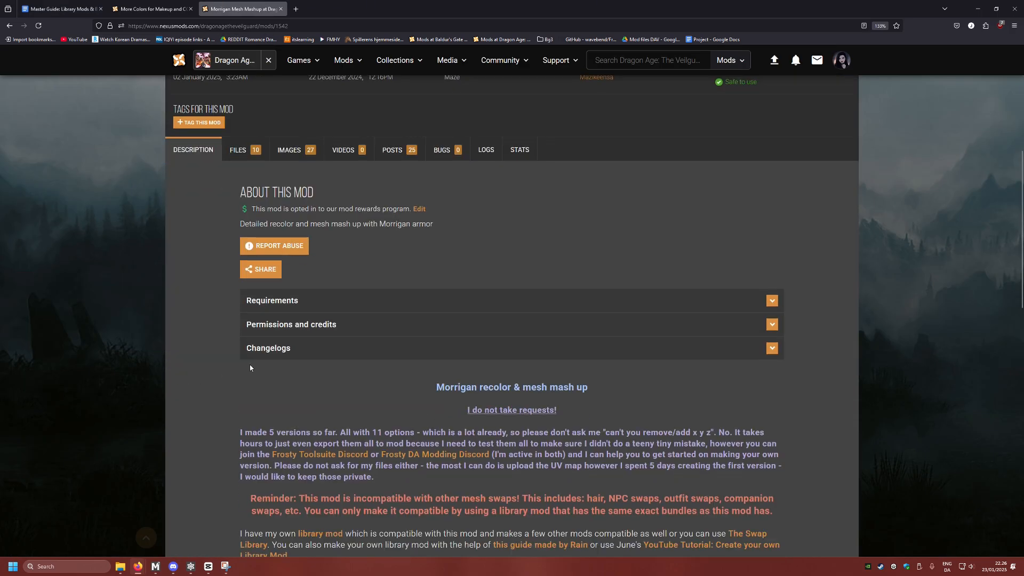
scroll(267, 353, "down", 3)
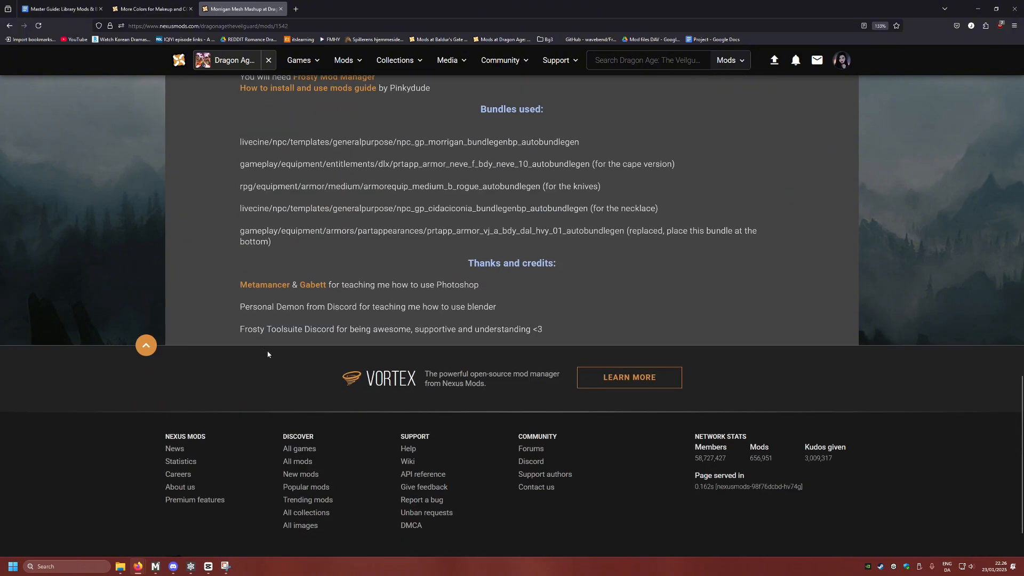
scroll(240, 266, "up", 17)
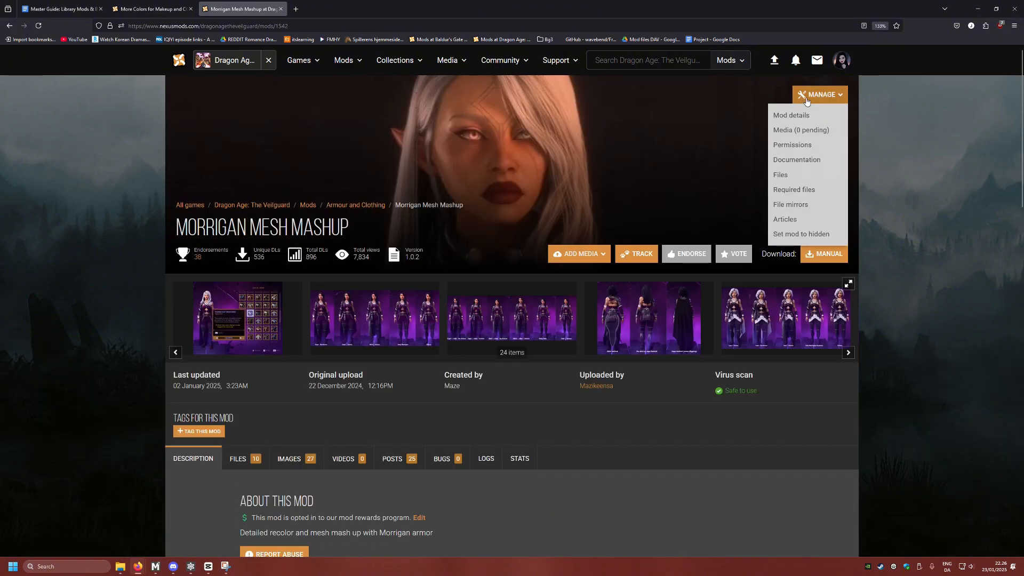
Open the Starter Gear Wardrobe (WIP) page from the own mods list and review the bundles listed in its pinned posts.
left_click(842, 62)
left_click(816, 152)
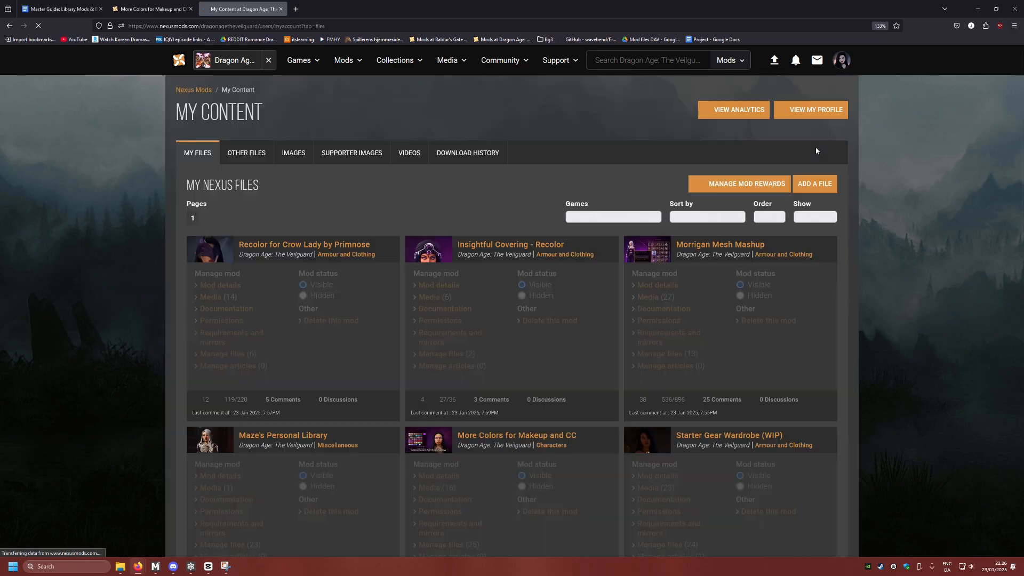
scroll(630, 198, "down", 2)
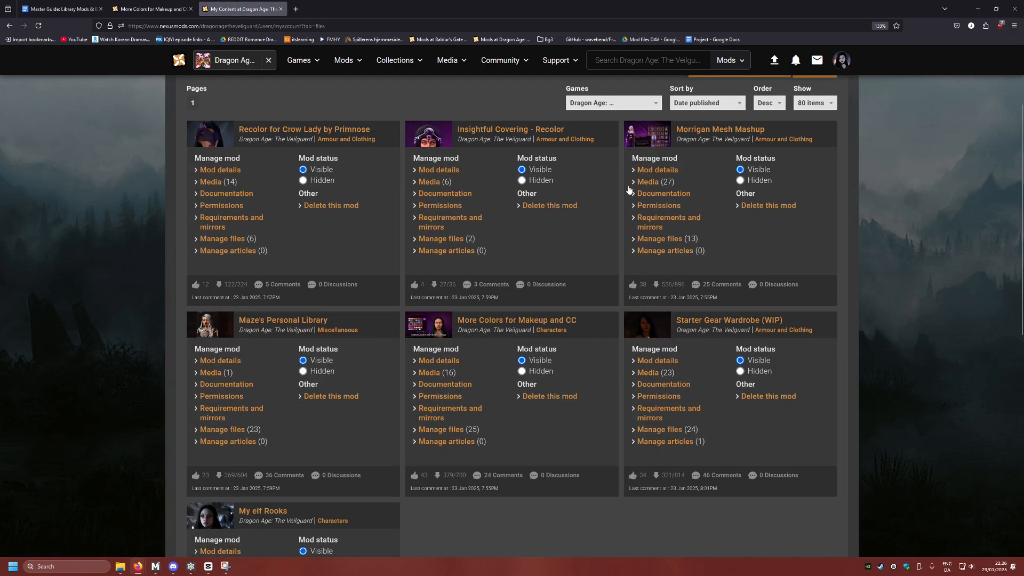
left_click(720, 320)
scroll(544, 306, "down", 4)
left_click(457, 146)
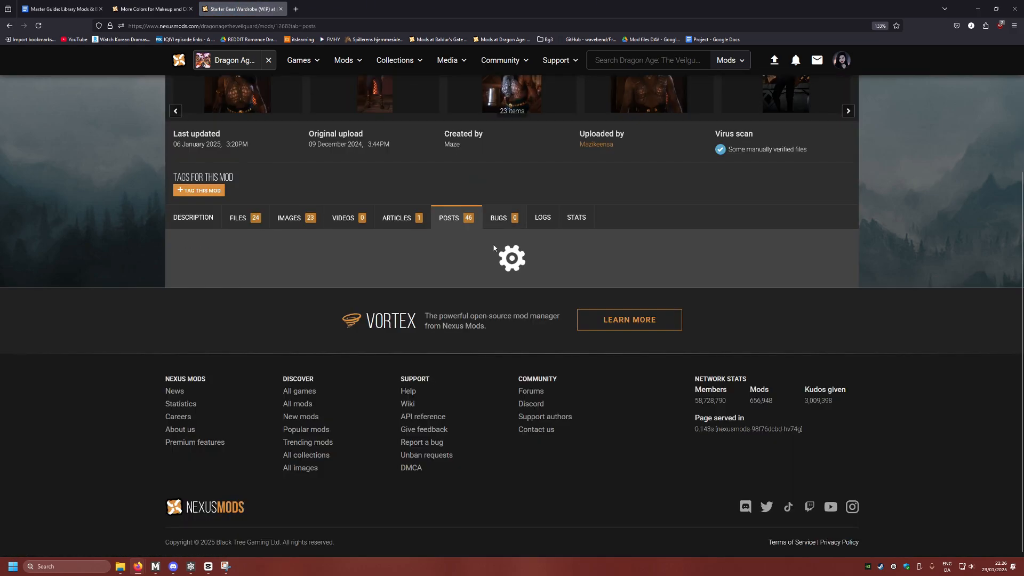
scroll(485, 266, "down", 10)
scroll(471, 263, "down", 2)
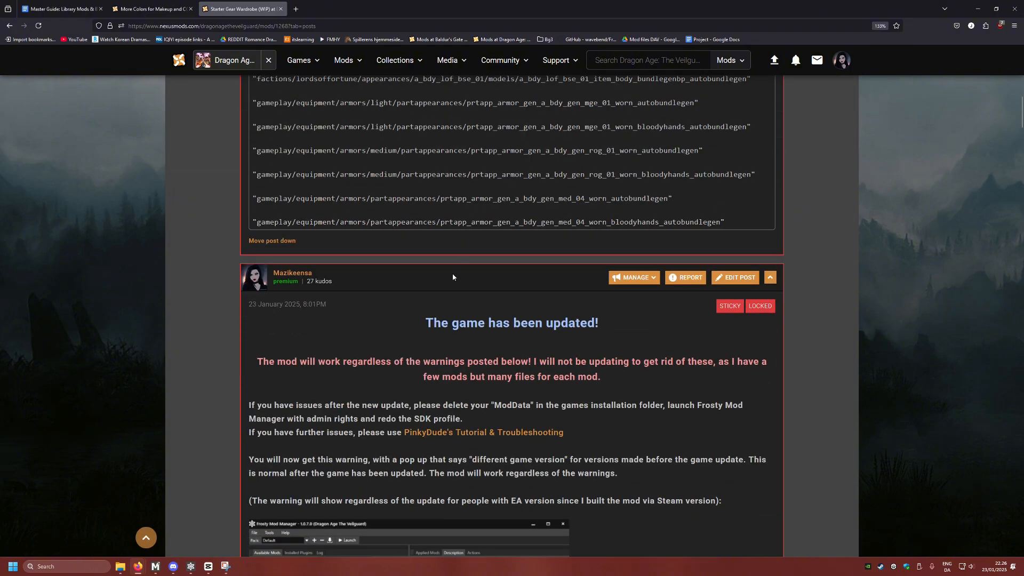
scroll(452, 274, "up", 10)
scroll(421, 341, "up", 2)
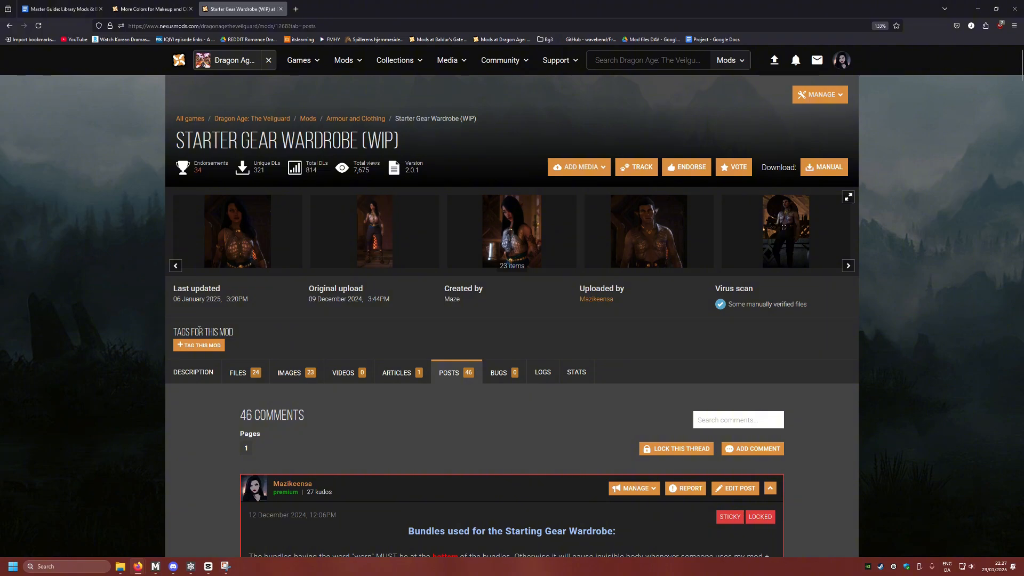
Reopen the Morrigan Mesh Mashup mod page from the own mods list.
mouse_move(154, 568)
left_click(152, 9)
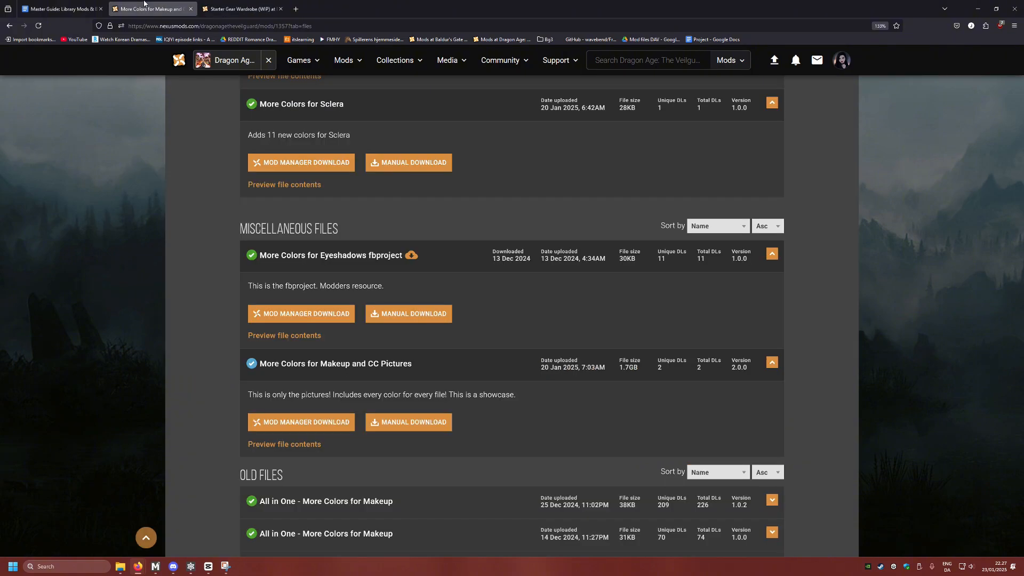
left_click(265, 10)
left_click(842, 59)
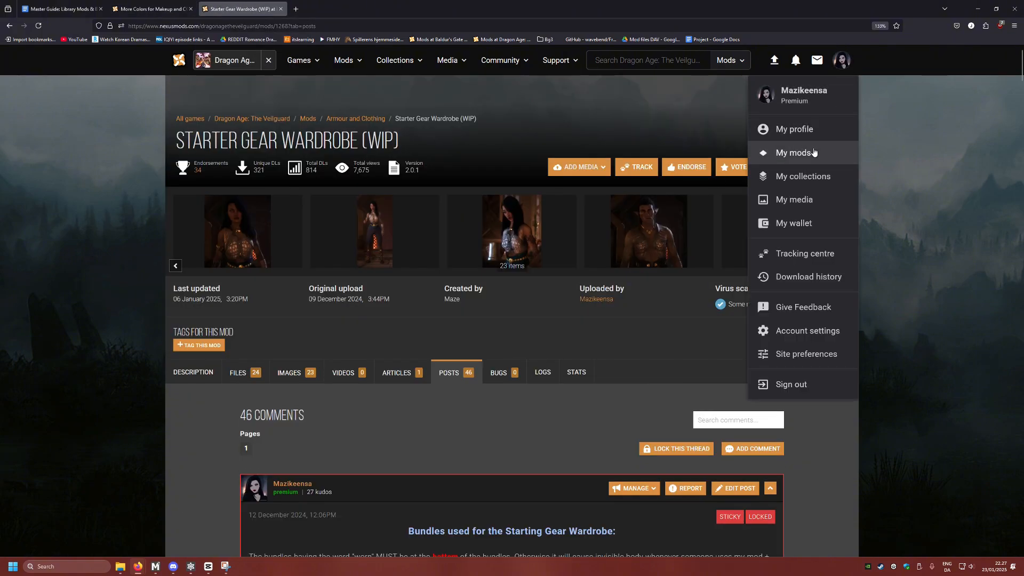
left_click(793, 153)
left_click(723, 244)
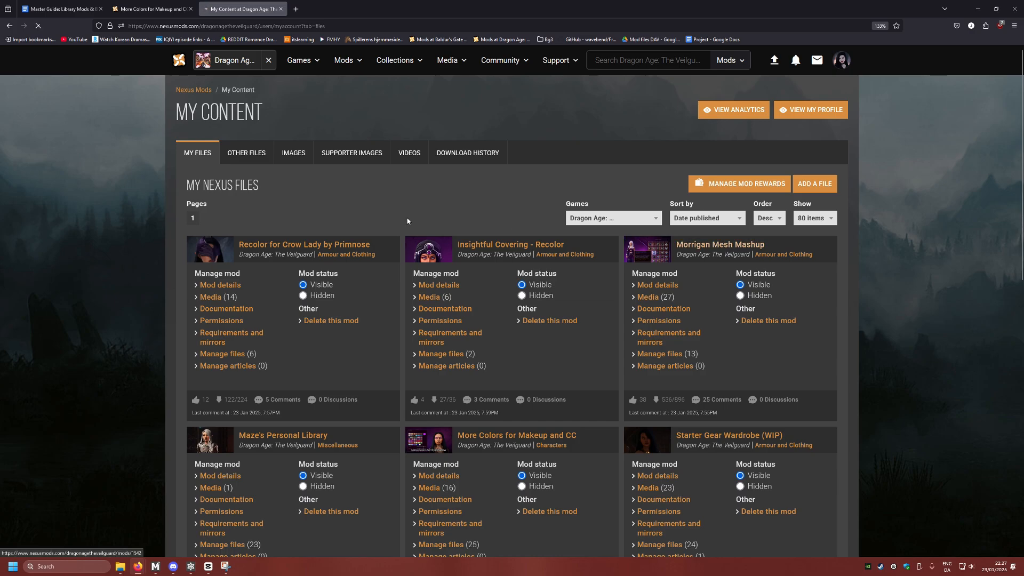
View the first images of the mod's gallery, close it and skim the mod description.
left_click(248, 300)
key("Right")
key("Right")
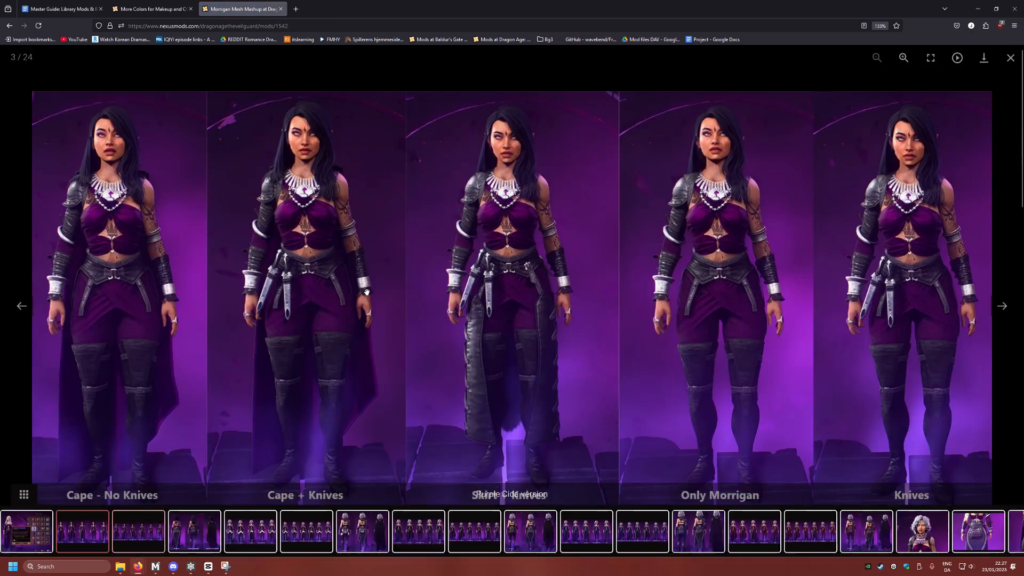
left_click(1010, 57)
scroll(677, 280, "down", 8)
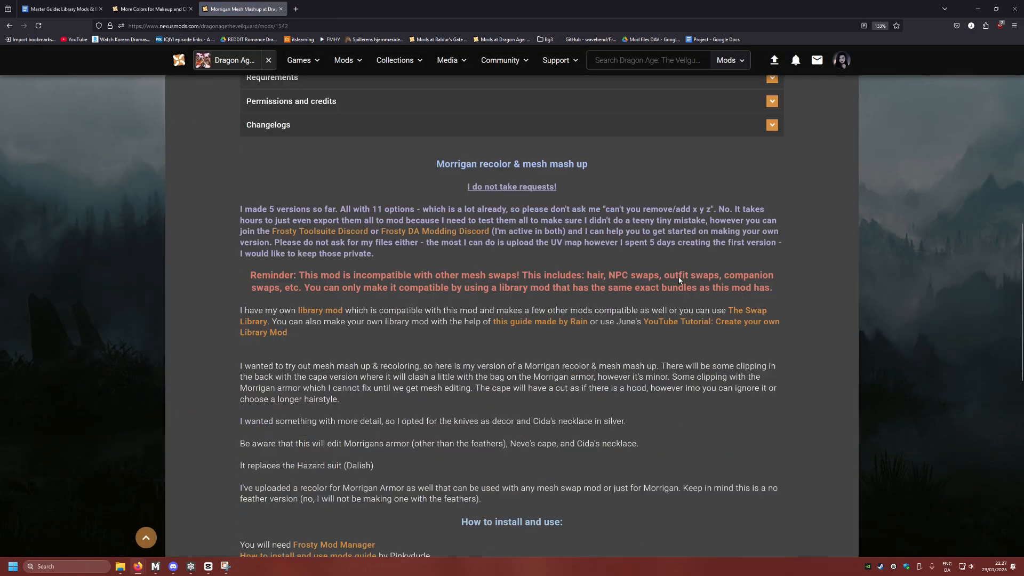
scroll(677, 280, "up", 2)
scroll(676, 280, "up", 6)
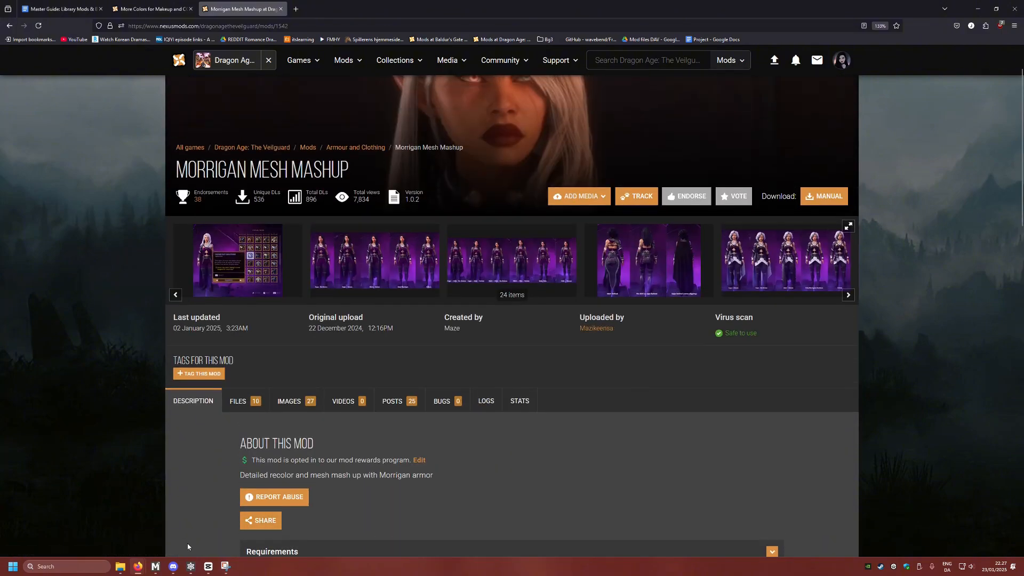
Switch to the Frosty Editor window with the New Project and filter its data explorer by "morrigan".
mouse_move(191, 566)
left_click(225, 531)
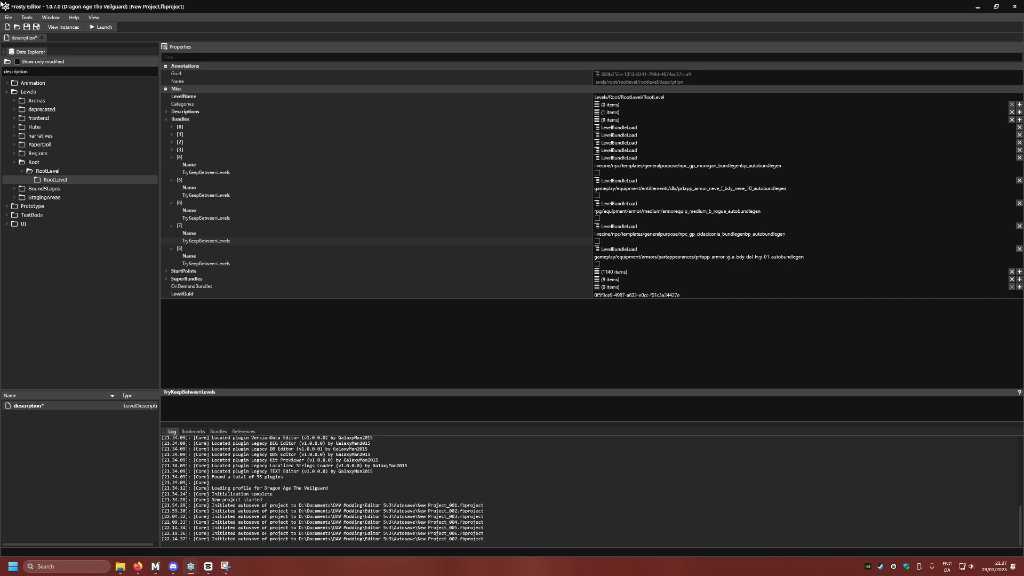
left_click_drag(44, 72, 1, 68)
key("BackSpace")
type("morrigen")
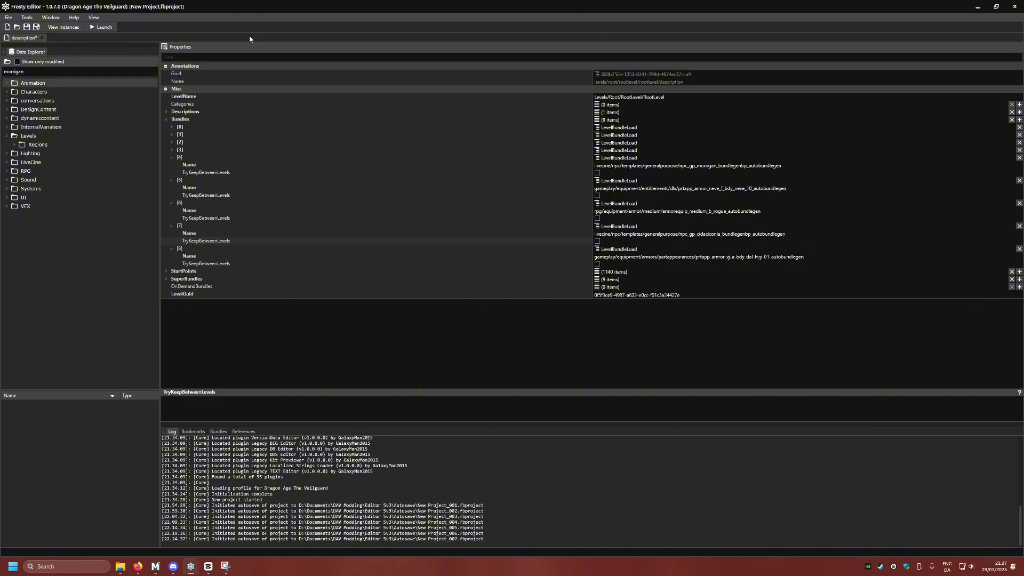
Expand Characters > Actors > Morrigan and open the f_HF_BDY_Morrigan_01 folder to list its assets.
left_click(6, 92)
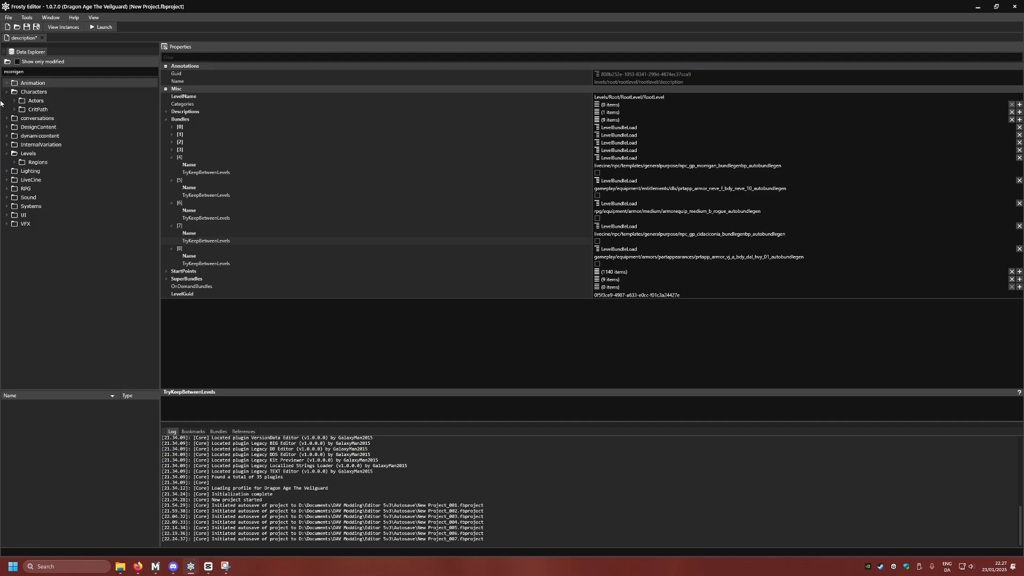
left_click(14, 101)
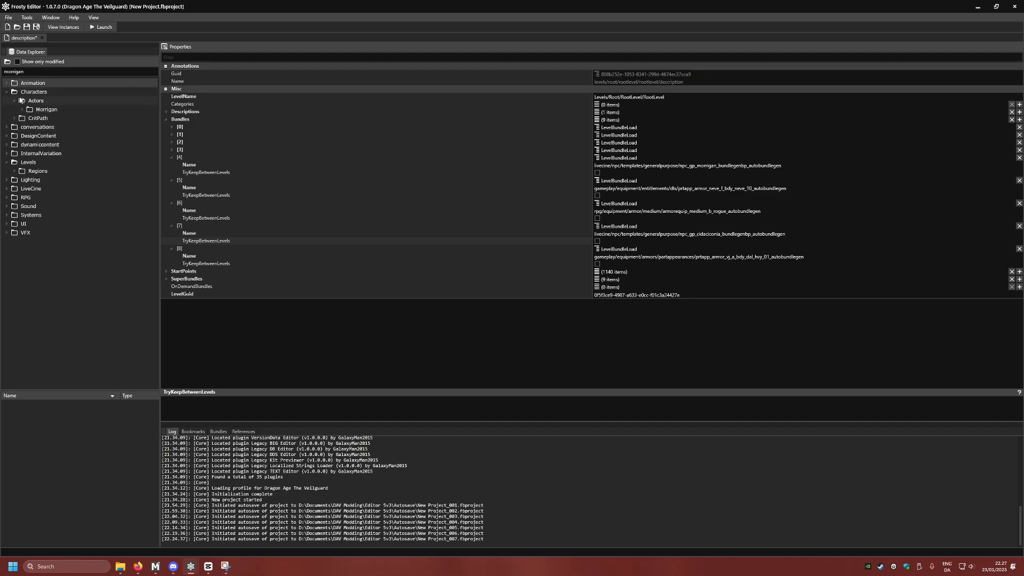
left_click(26, 101)
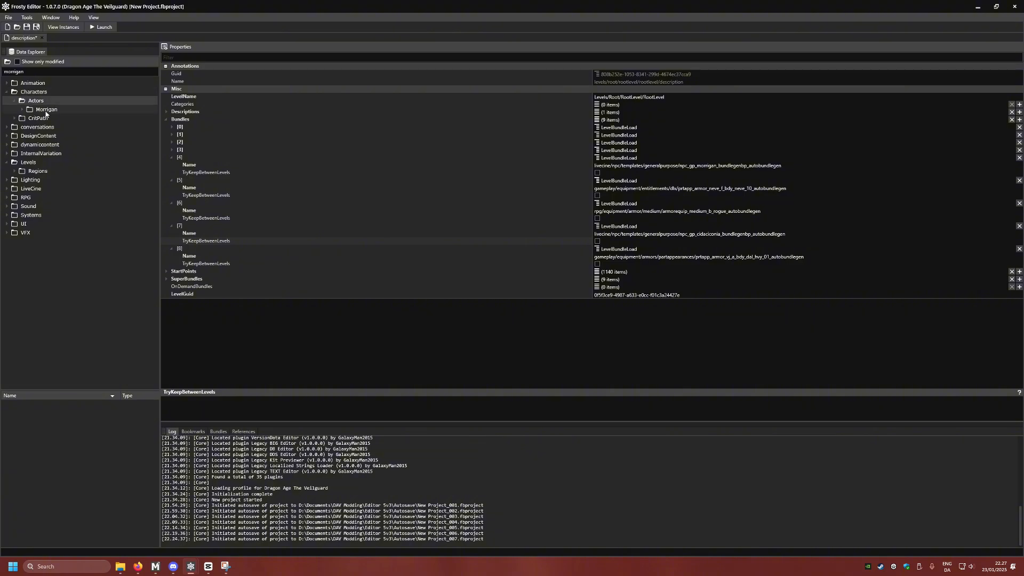
left_click(30, 111)
left_click(22, 110)
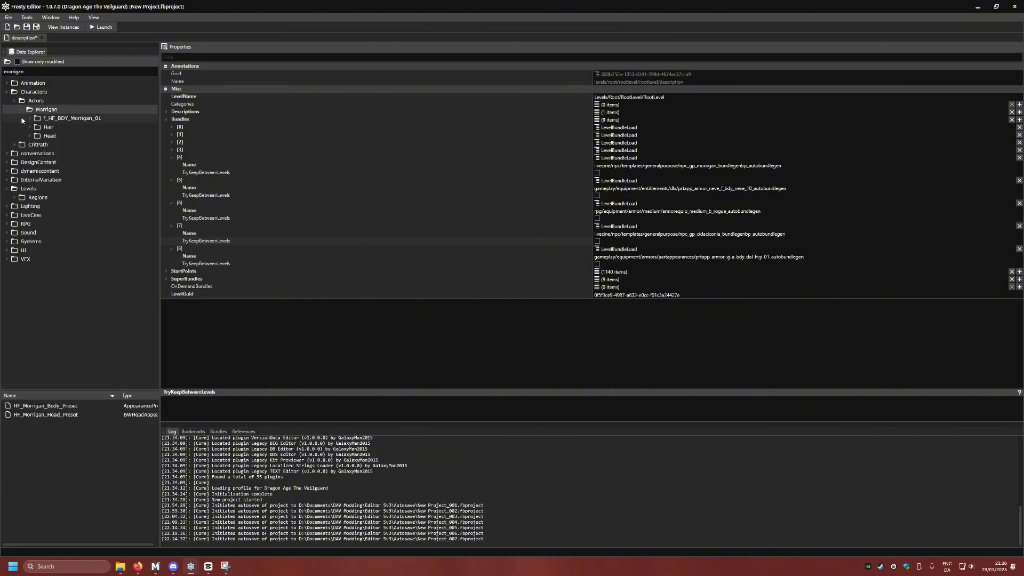
left_click(52, 119)
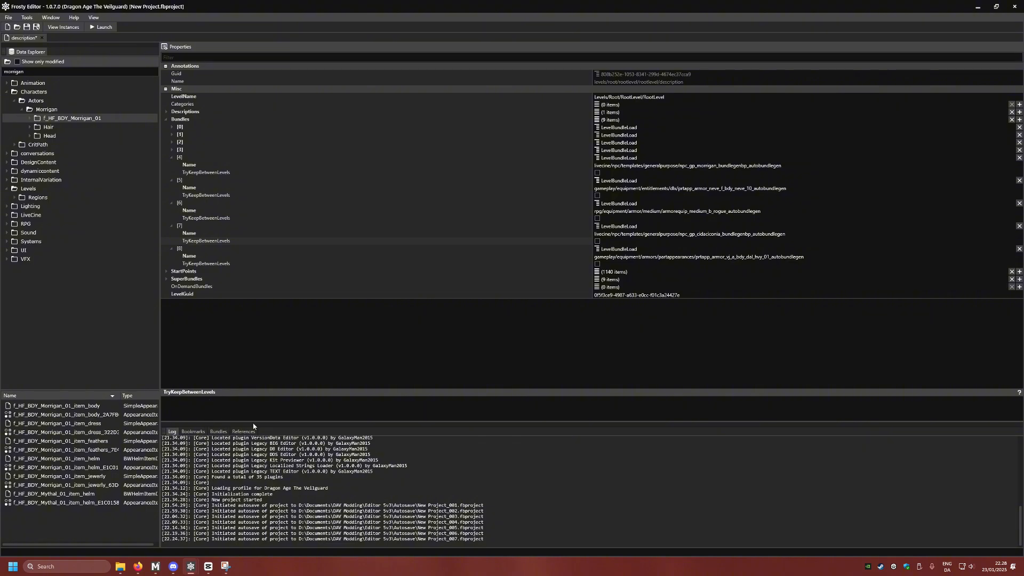
List the bundles of f_HF_BDY_Morrigan_01_item_body and highlight the npc_gp_morrigan bundle path without its win32/ prefix.
left_click(212, 433)
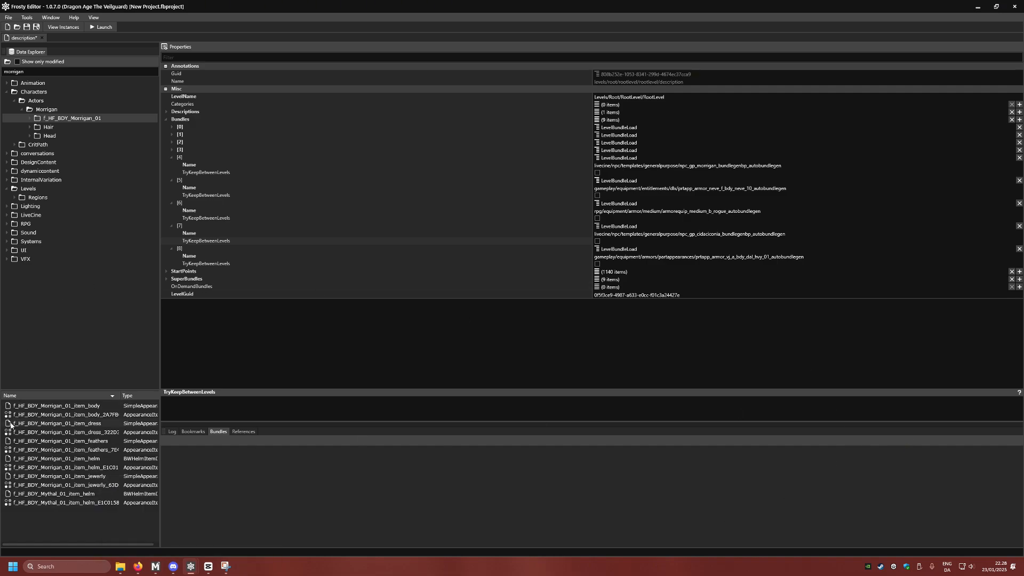
left_click(49, 407)
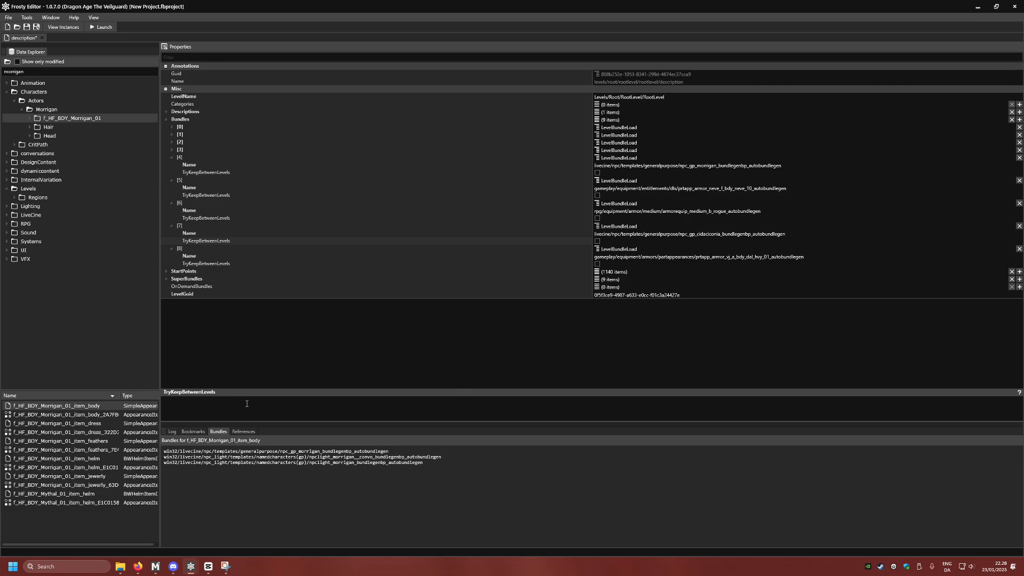
left_click_drag(395, 449, 188, 437)
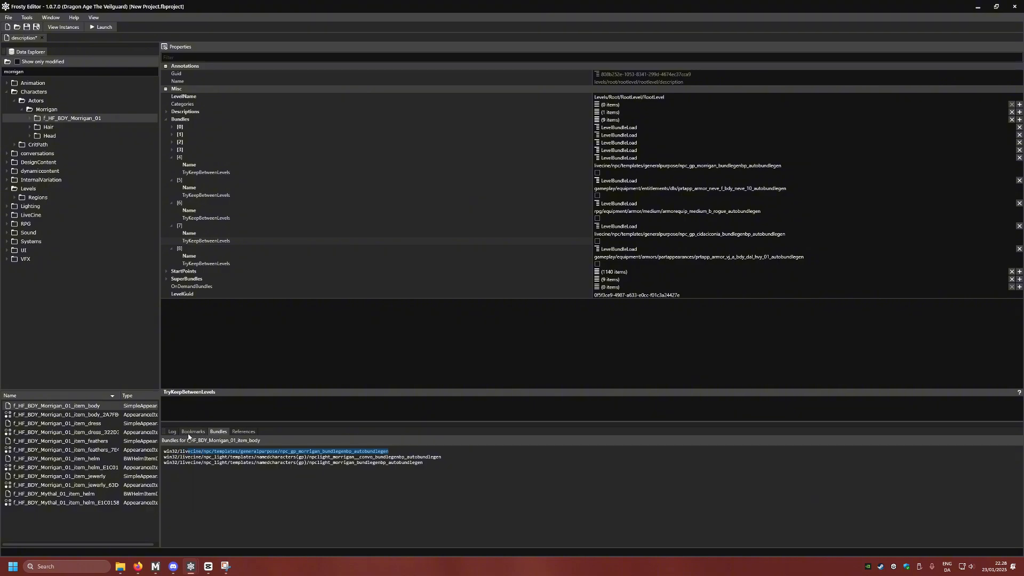
left_click(296, 519)
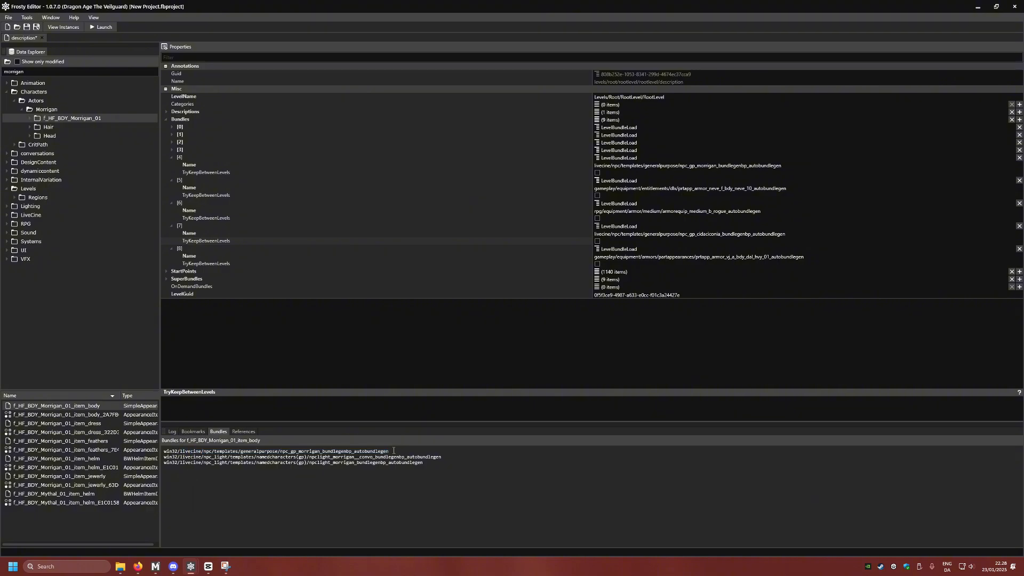
left_click_drag(394, 451, 178, 451)
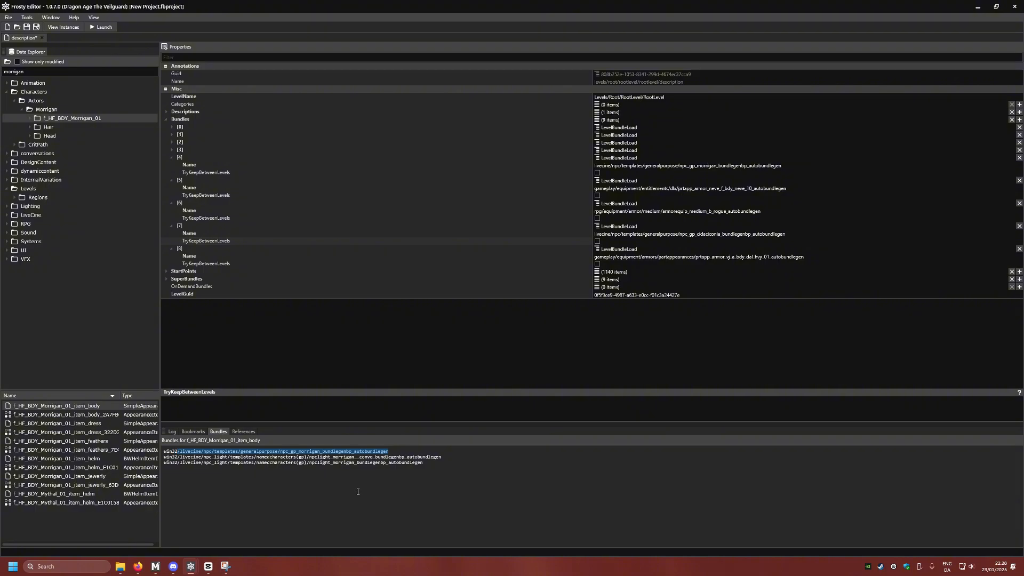
left_click(330, 488)
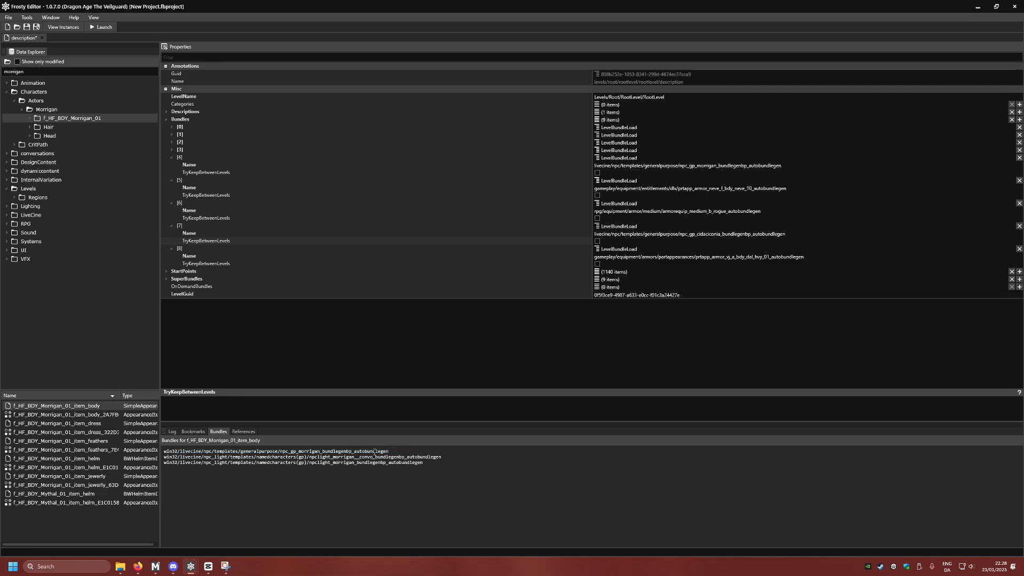
left_click_drag(391, 451, 356, 452)
left_click(376, 496)
left_click_drag(395, 451, 181, 451)
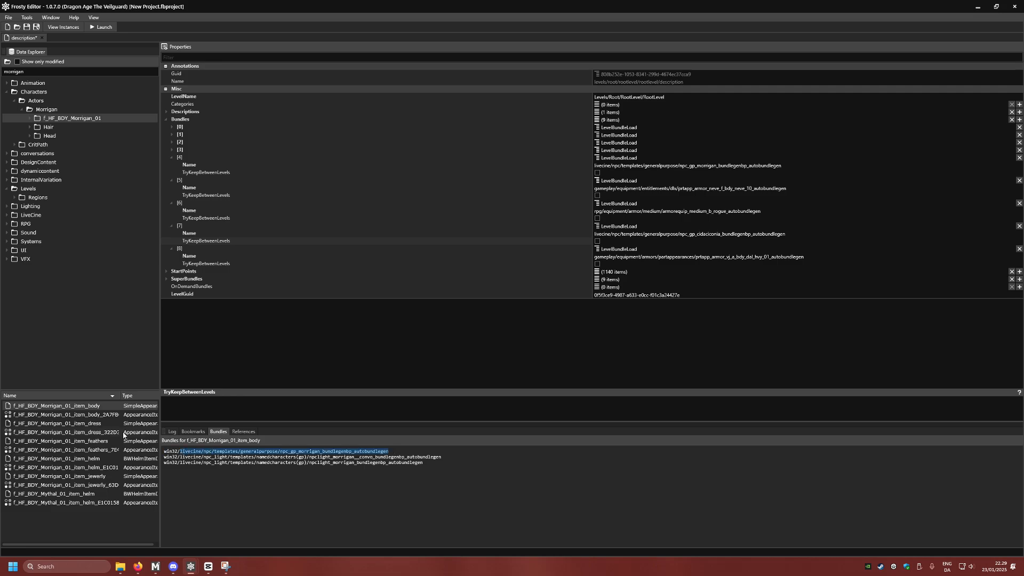
Select and copy the complete bundle name in entry [4] of the description's Bundles list.
left_click(782, 166)
key("ctrl+a")
key("ctrl+c")
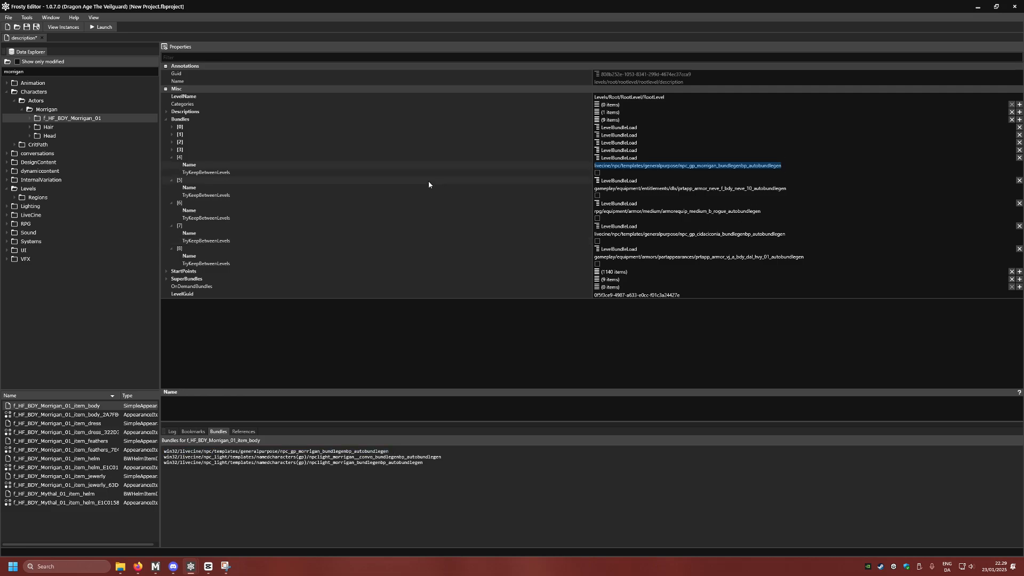
Paste the copied bundle name over the name in Bundles entry [4] and clear the data explorer filter.
key("BackSpace")
key("ctrl+v")
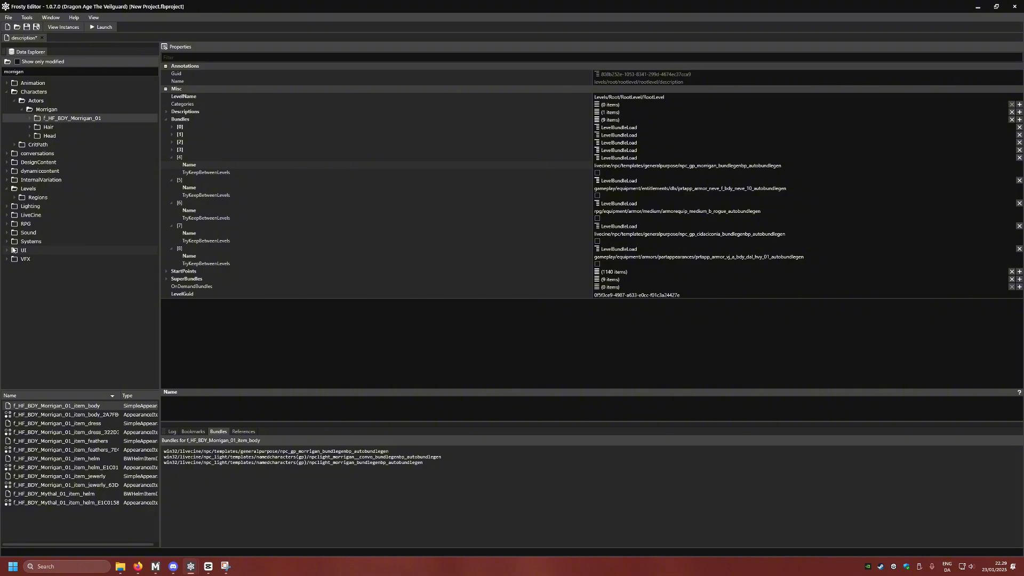
double_click(51, 70)
key("BackSpace")
key("Return")
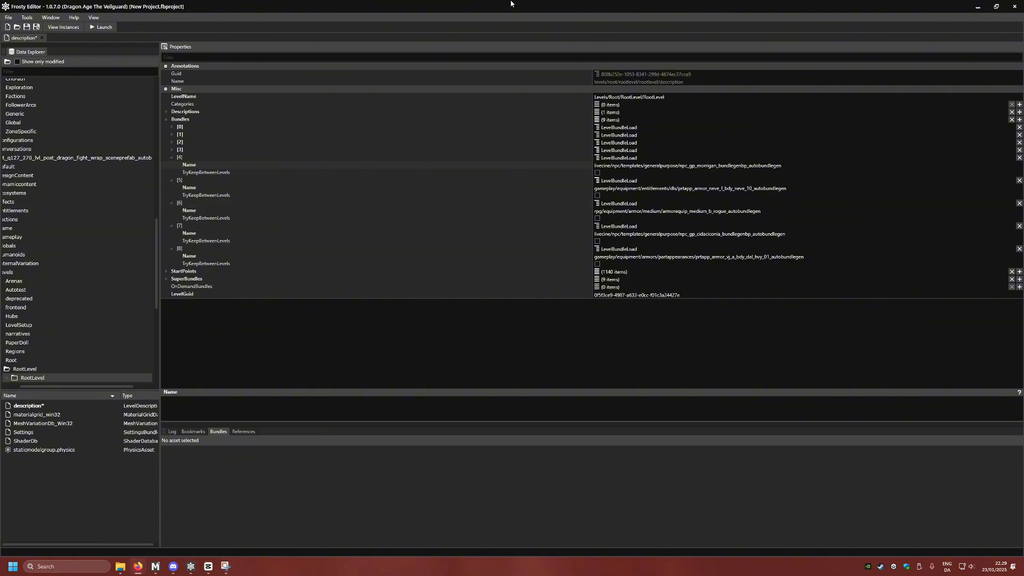
Switch to Firefox, find the DAV Textures Matrix spreadsheet via "texture" in a new tab, and browse its Armor sheet.
mouse_move(138, 567)
left_click(177, 504)
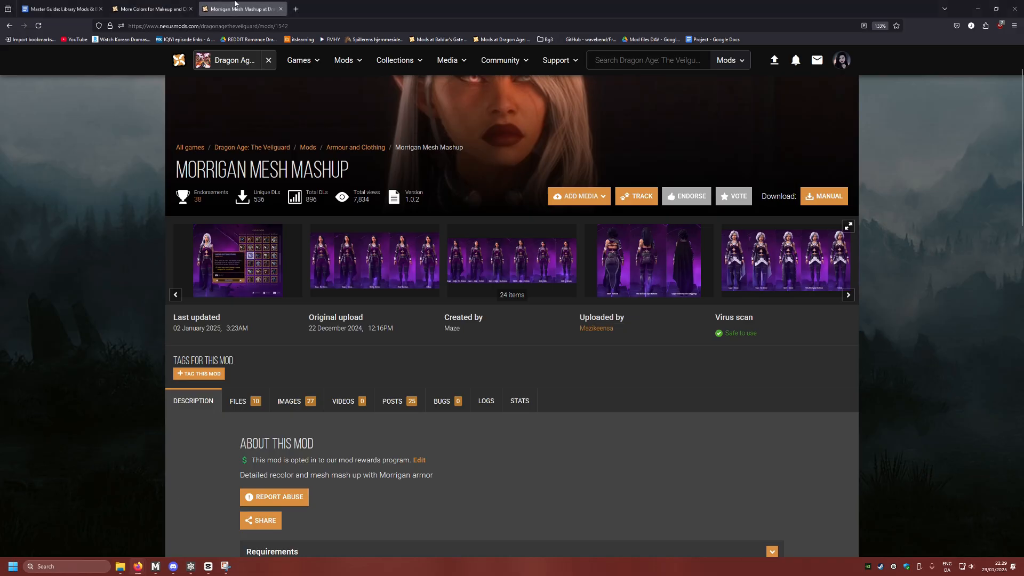
left_click(295, 9)
type("tex")
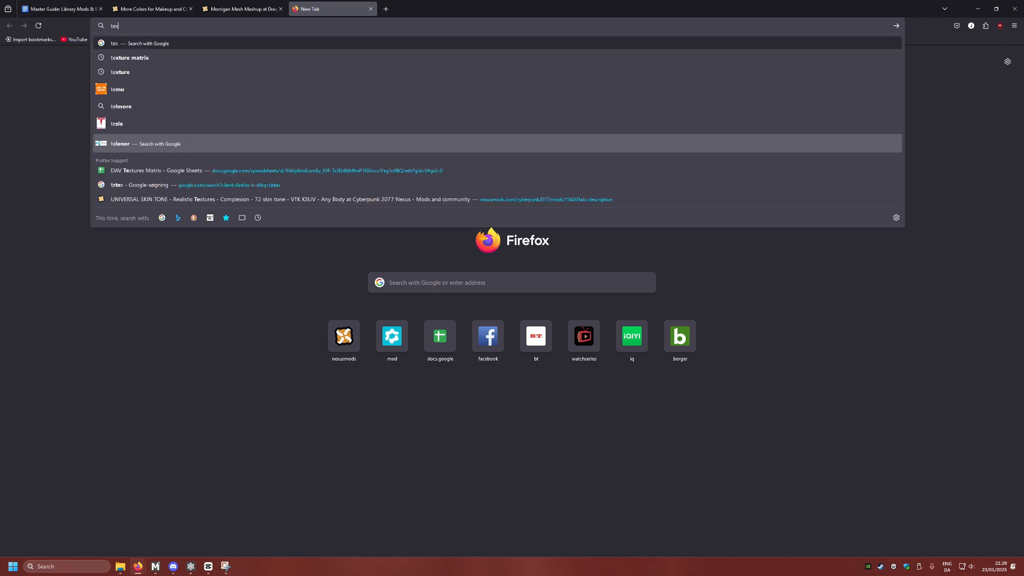
type("ture")
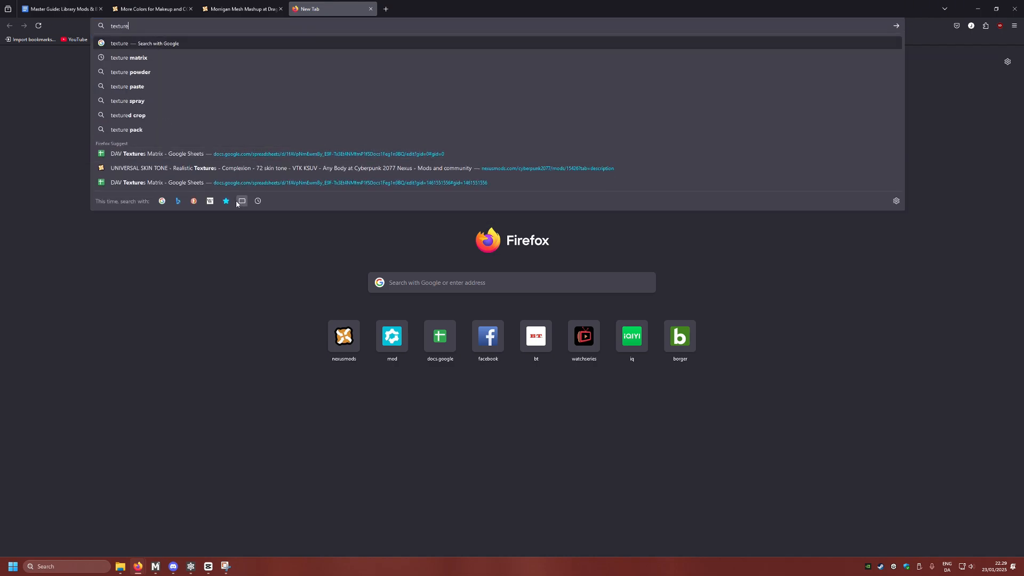
left_click(172, 157)
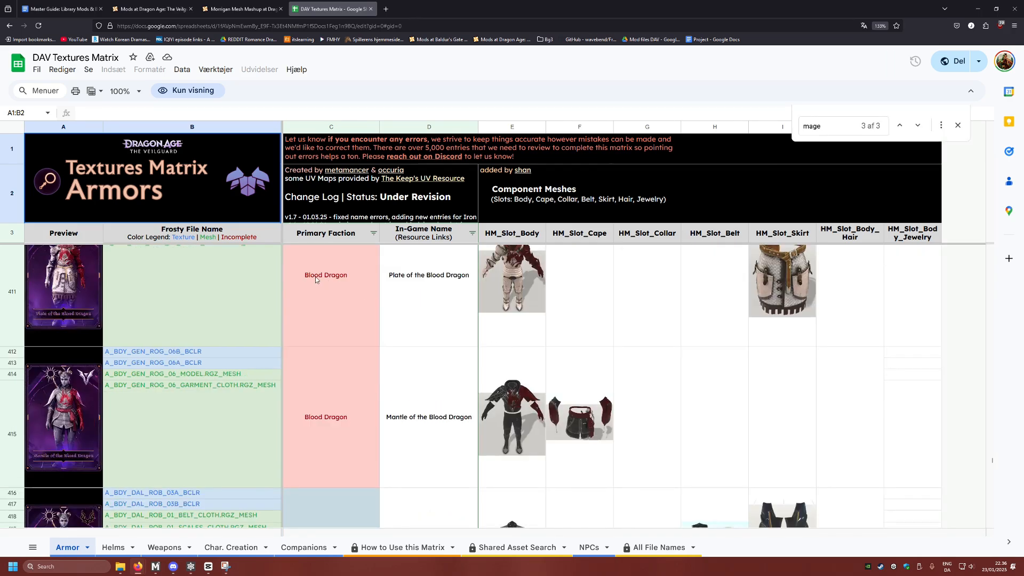
scroll(316, 276, "up", 6)
scroll(322, 283, "up", 2)
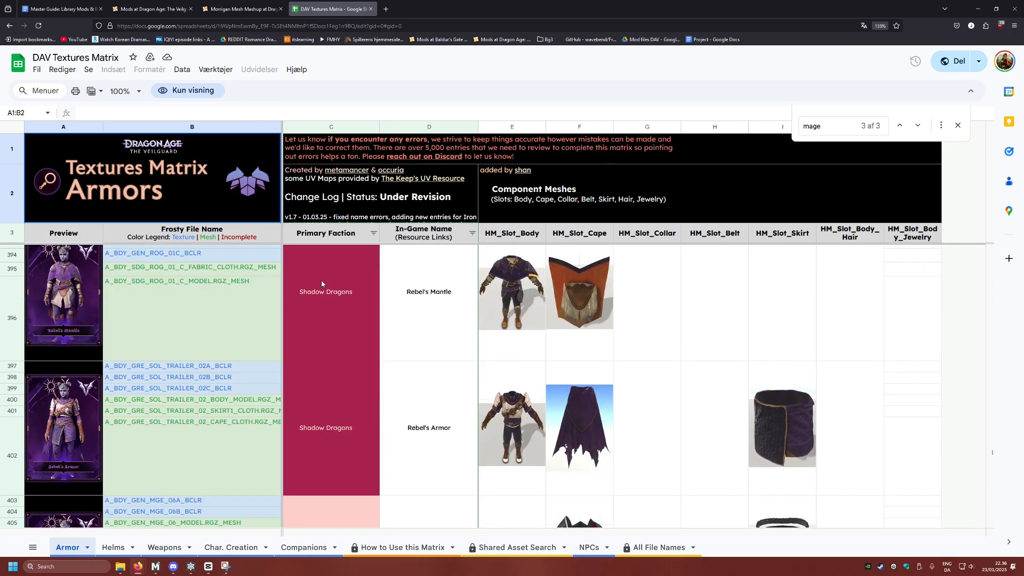
Open the Piercings for Rook mod page and examine which helmet and outfit each version replaces and its compatibility notes.
left_click(153, 8)
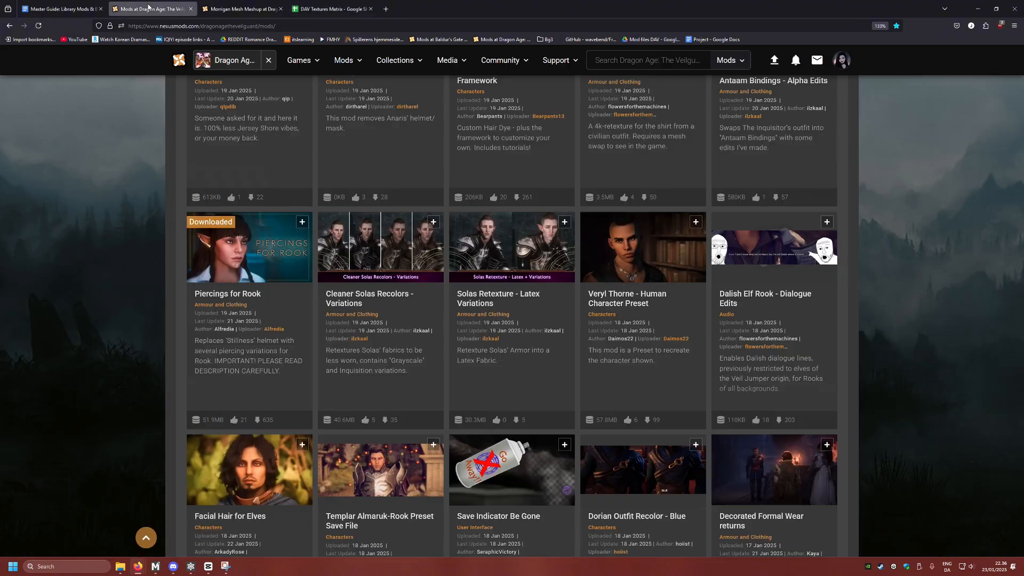
left_click(229, 298)
scroll(129, 285, "down", 15)
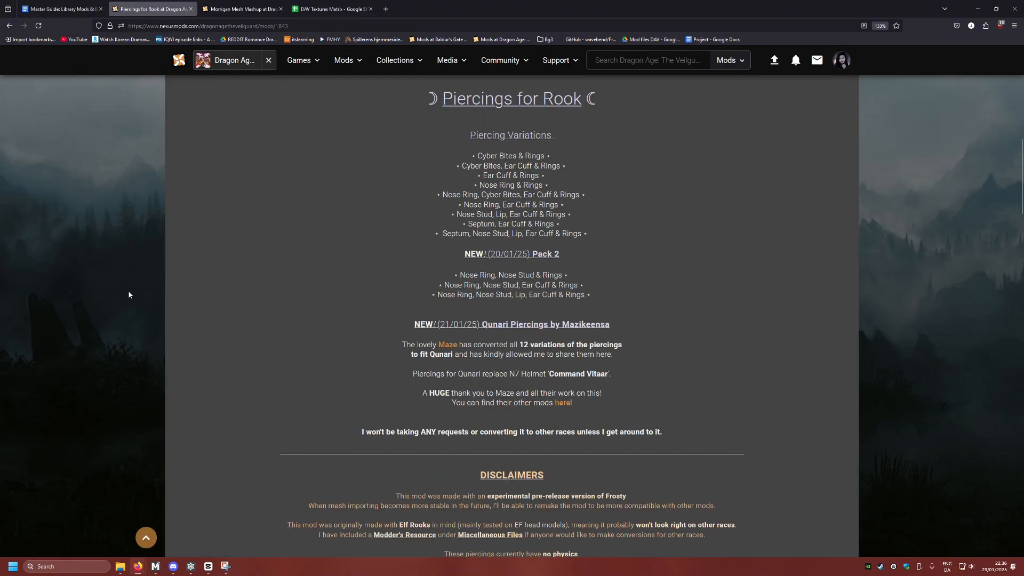
scroll(129, 295, "down", 5)
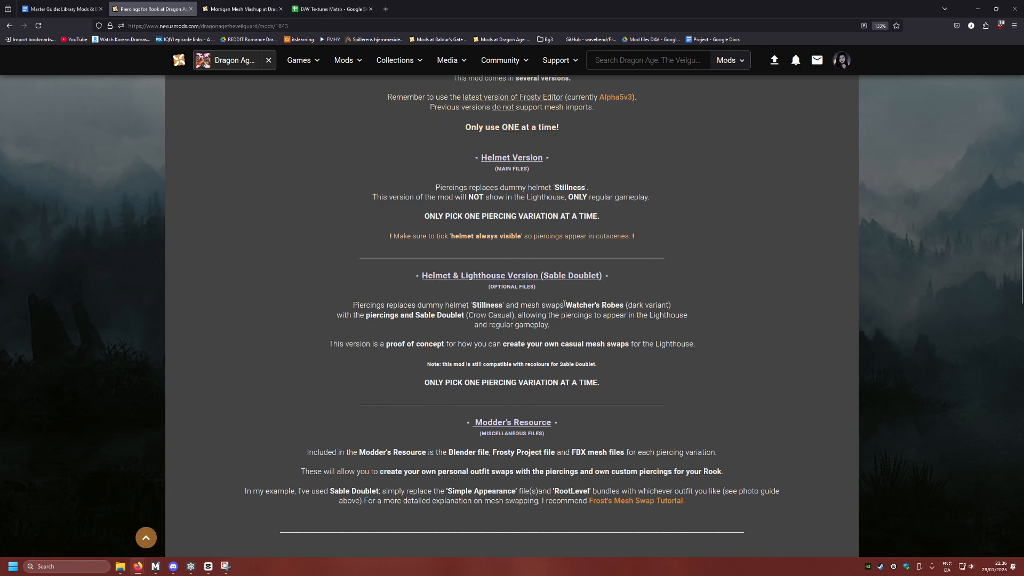
left_click_drag(565, 303, 738, 311)
left_click(697, 301)
scroll(488, 290, "down", 12)
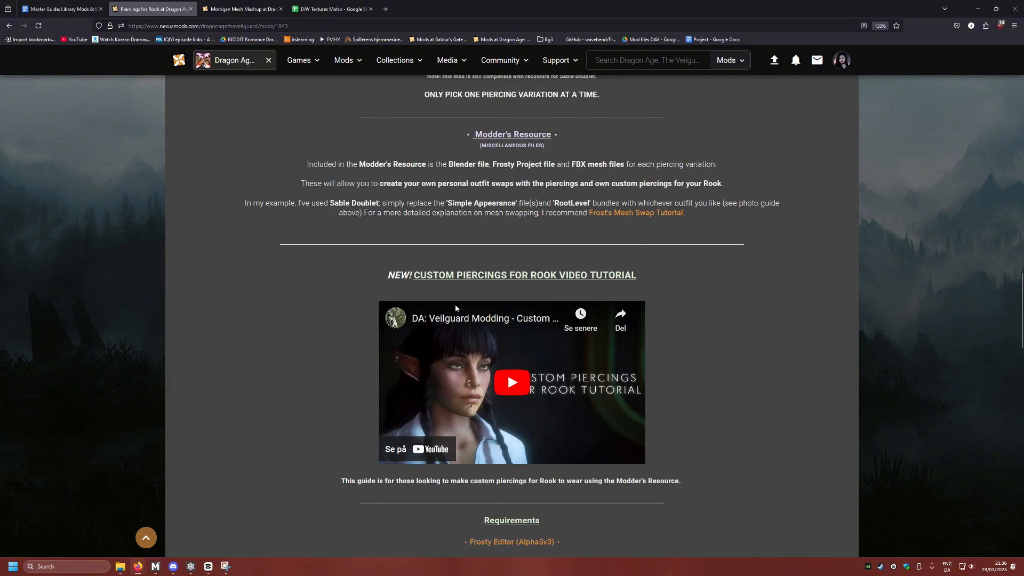
scroll(306, 280, "down", 2)
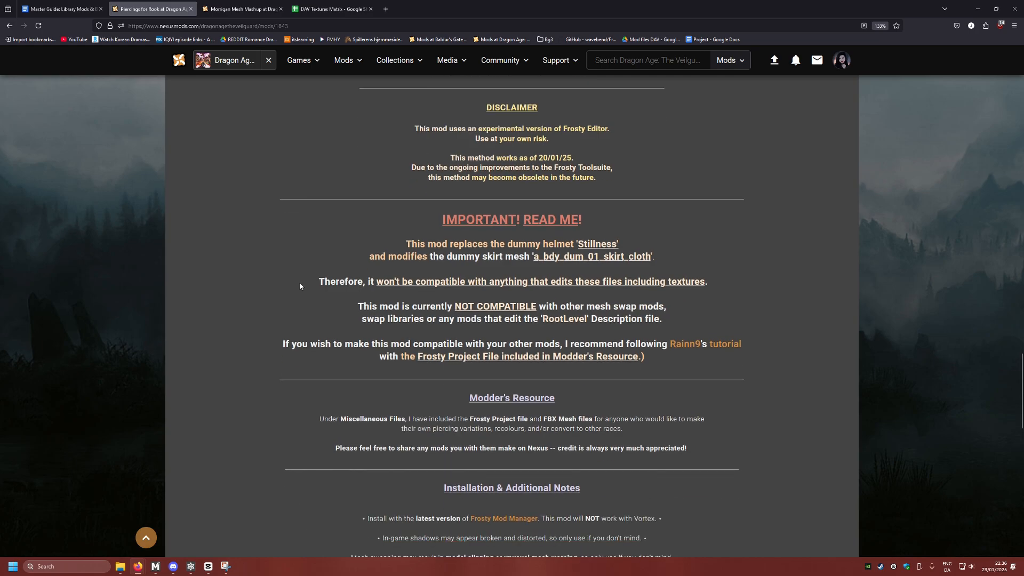
scroll(300, 278, "up", 10)
scroll(322, 275, "up", 3)
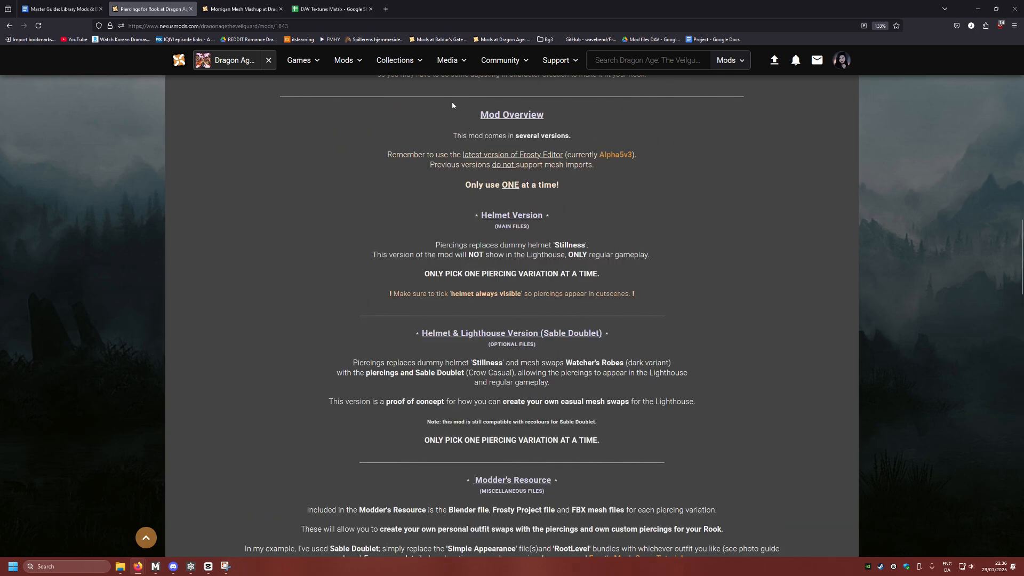
scroll(427, 85, "up", 1)
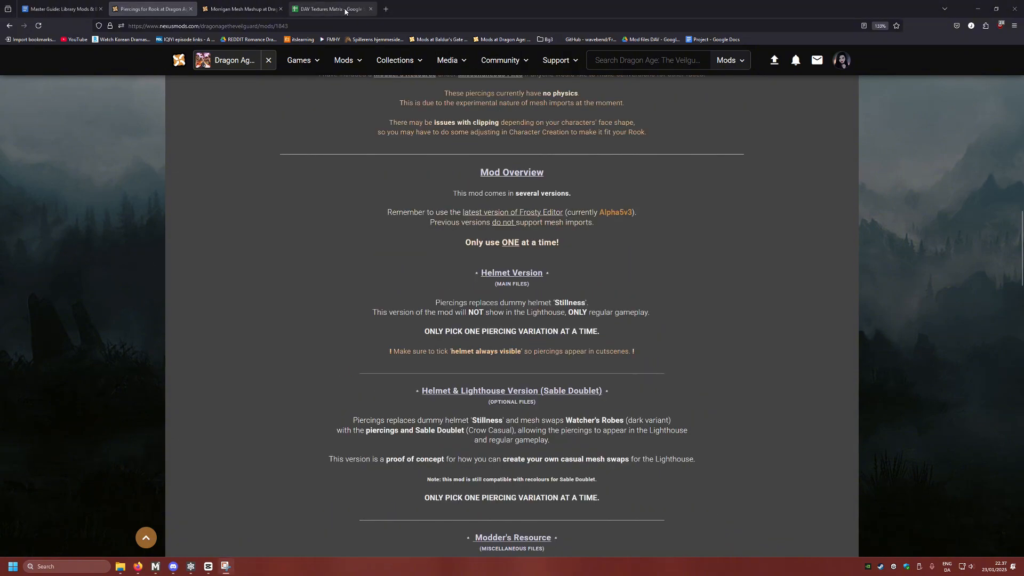
Return to the DAV Textures Matrix, search the Armor sheet for "watcher" and go to the second match.
left_click(345, 11)
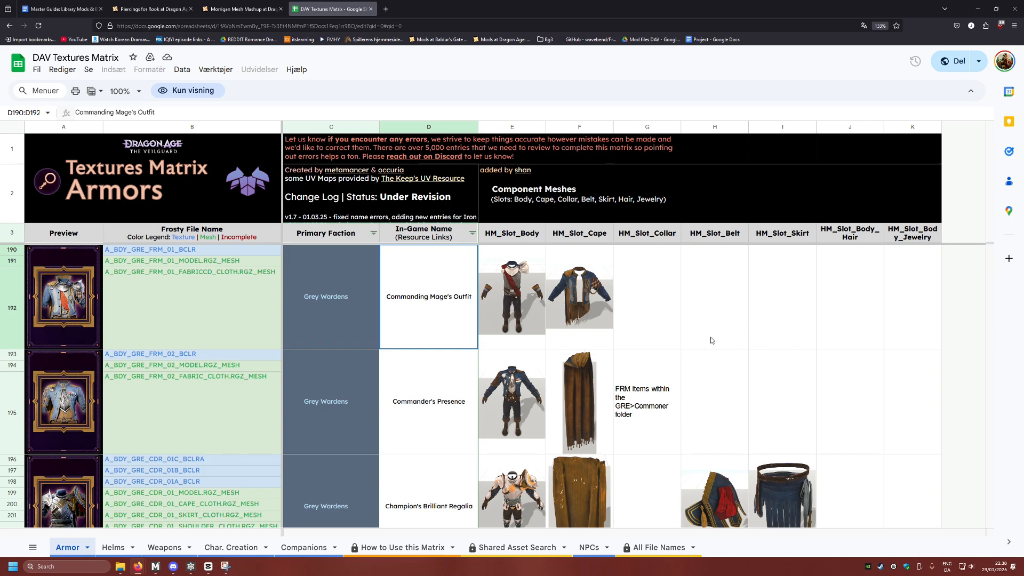
key("ctrl+f")
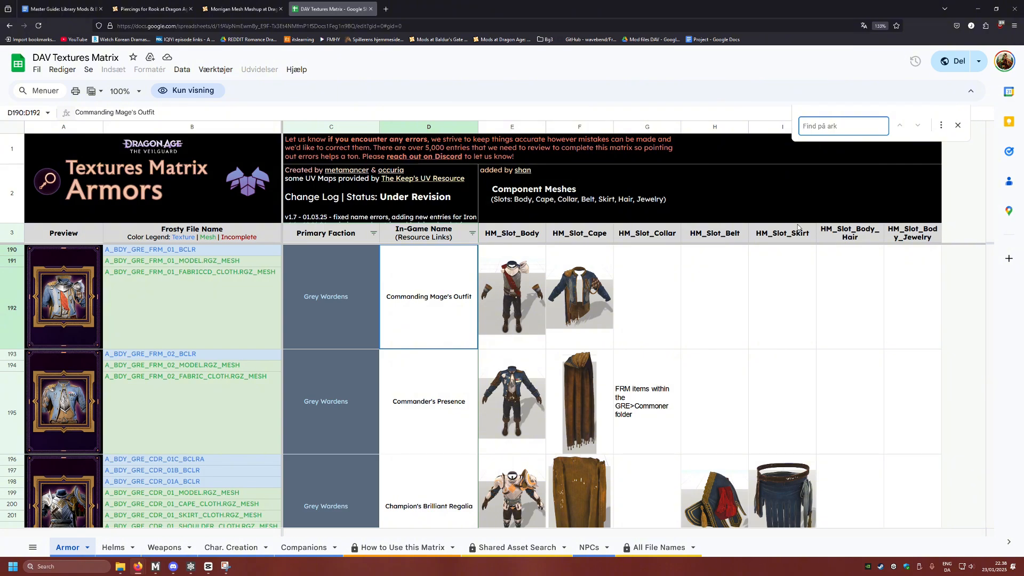
type("watcher")
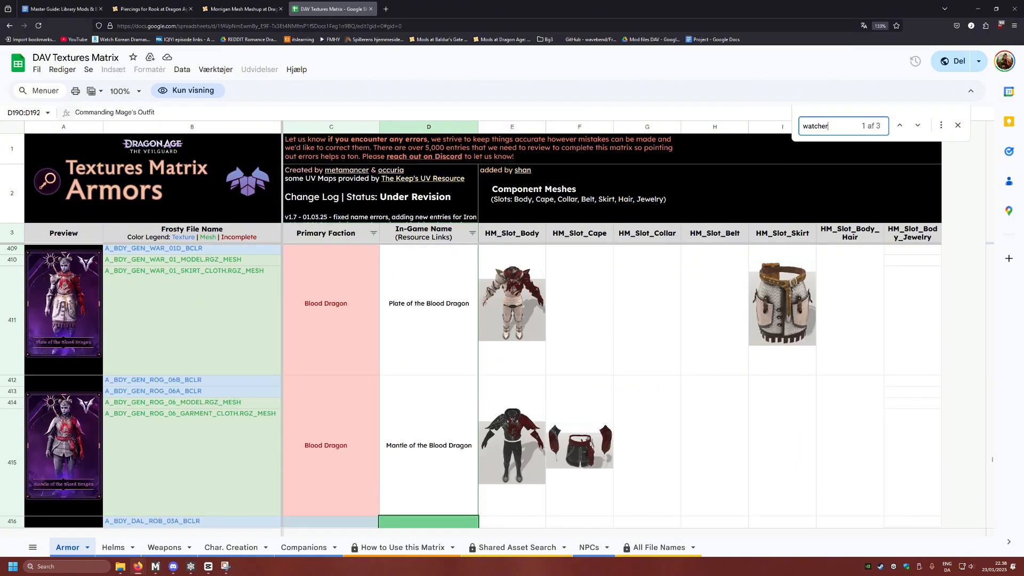
left_click(916, 126)
scroll(693, 265, "down", 4)
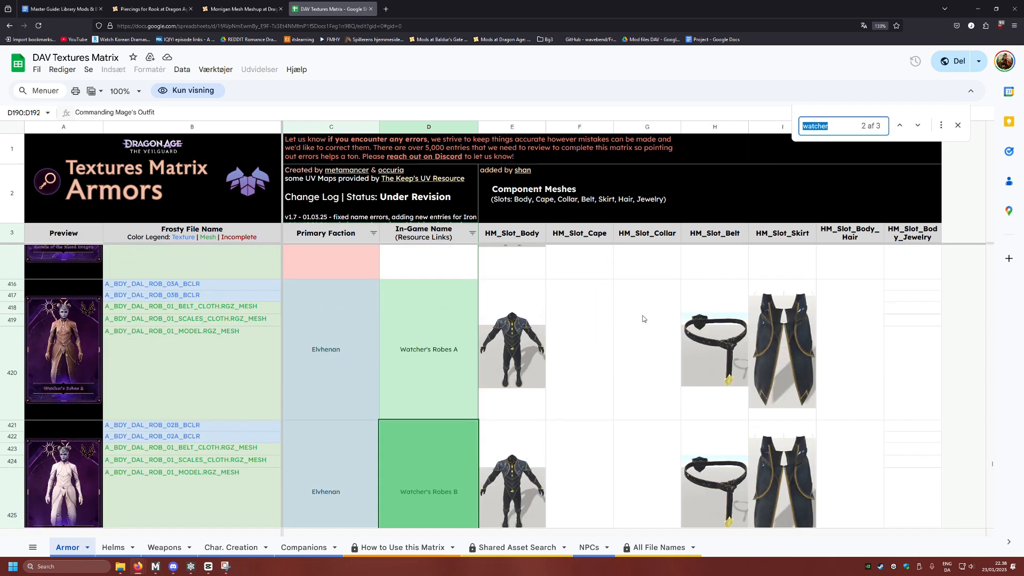
Examine the Frosty file names and previews of the Watcher's Robes A, B and C entries.
scroll(642, 319, "up", 2)
scroll(244, 377, "down", 2)
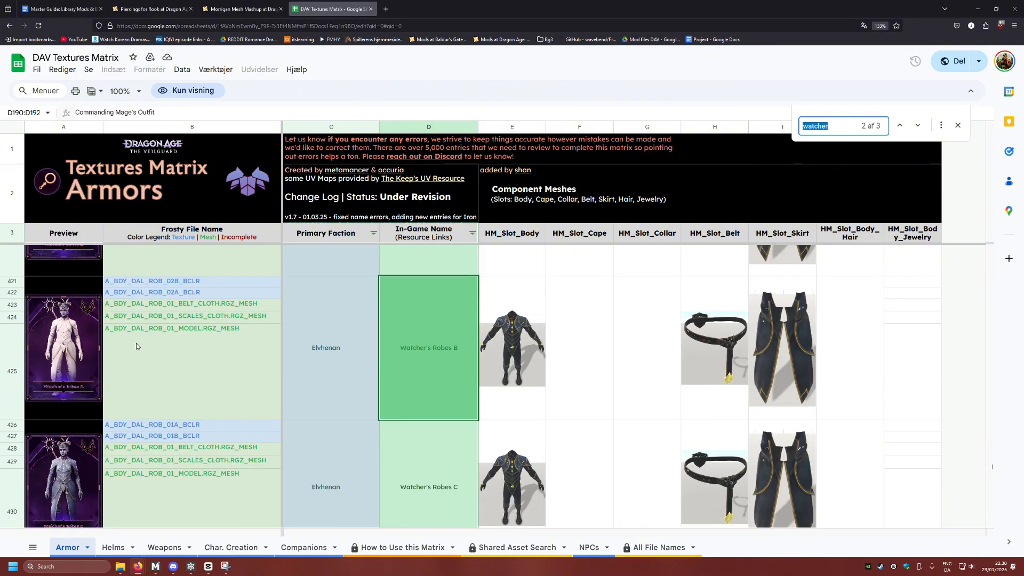
scroll(136, 344, "up", 4)
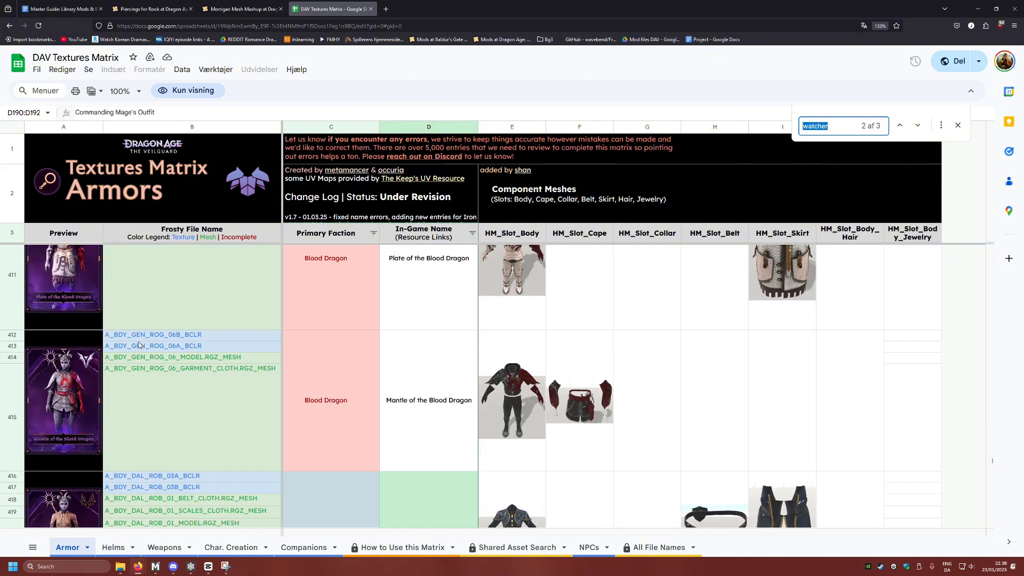
scroll(139, 344, "down", 2)
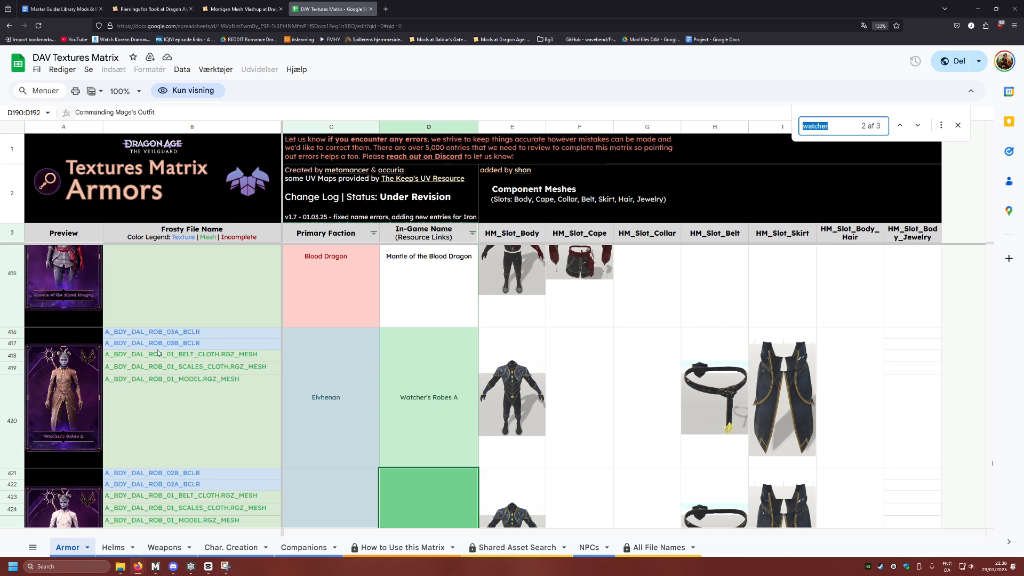
scroll(158, 354, "down", 2)
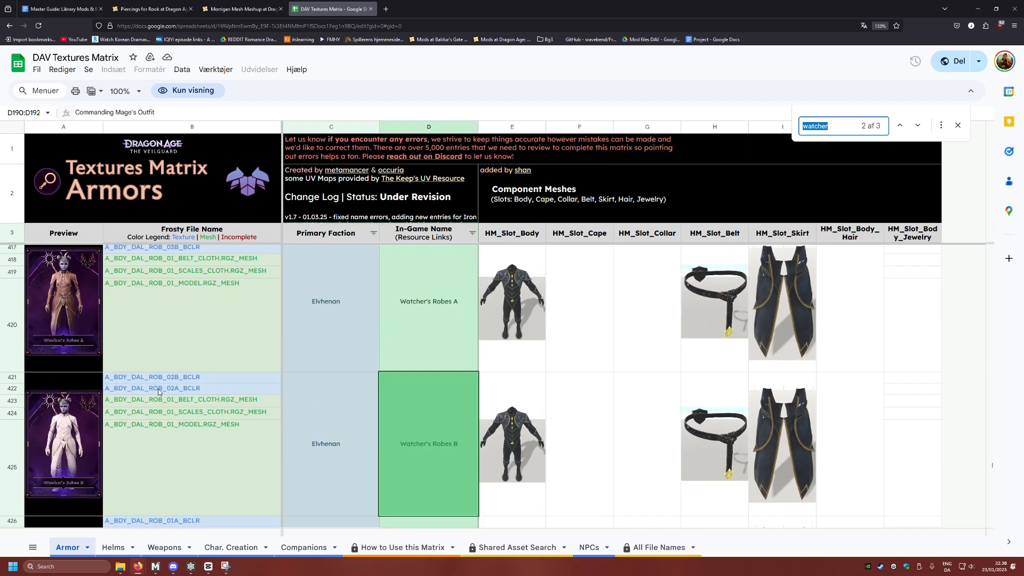
scroll(158, 385, "up", 2)
scroll(157, 382, "down", 2)
scroll(135, 414, "down", 1)
scroll(133, 419, "down", 3)
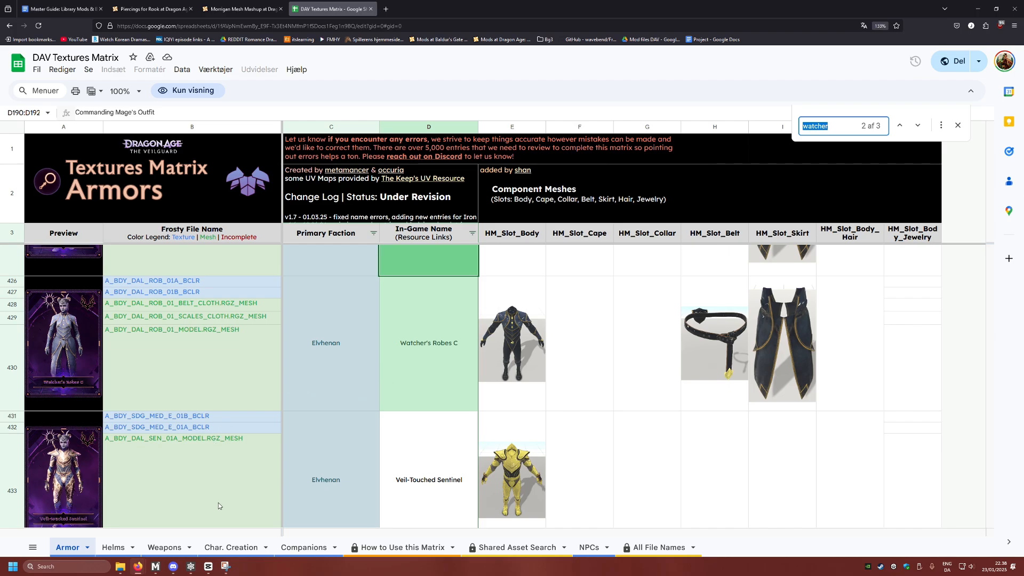
Switch to Frosty Editor and filter the data explorer by "a_bdy_dal_rob".
mouse_move(190, 567)
left_click(154, 522)
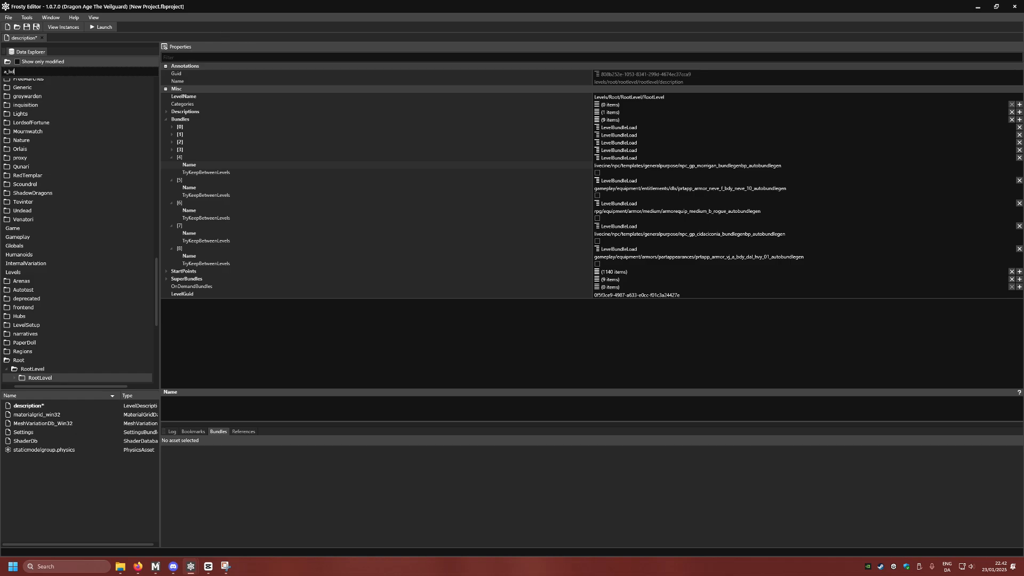
type("dy_dal_rob")
key("Return")
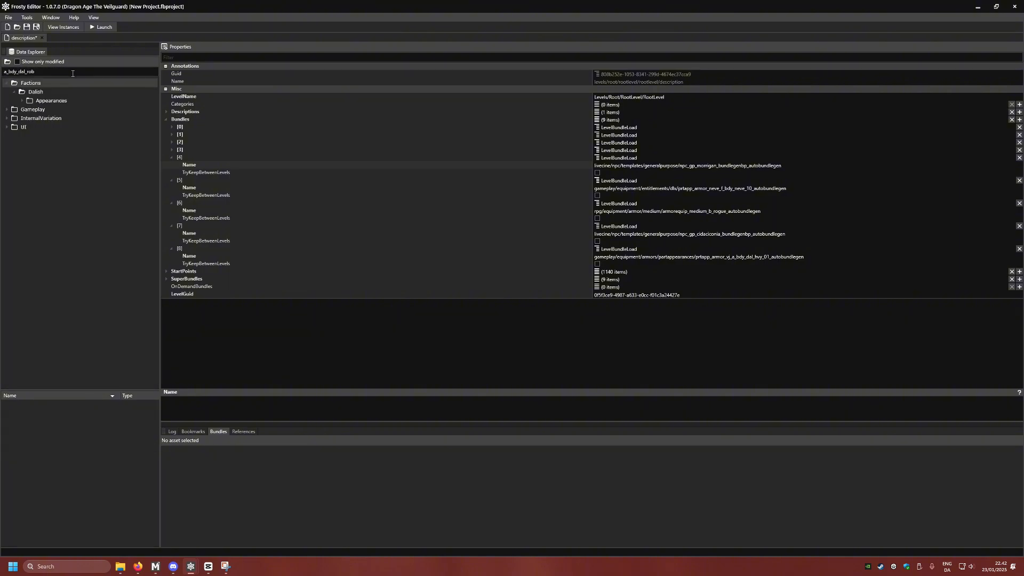
Expand Factions > Dalish > Appearances in the data explorer to list the a_BDY_DAL_ROB folders.
left_click(7, 85)
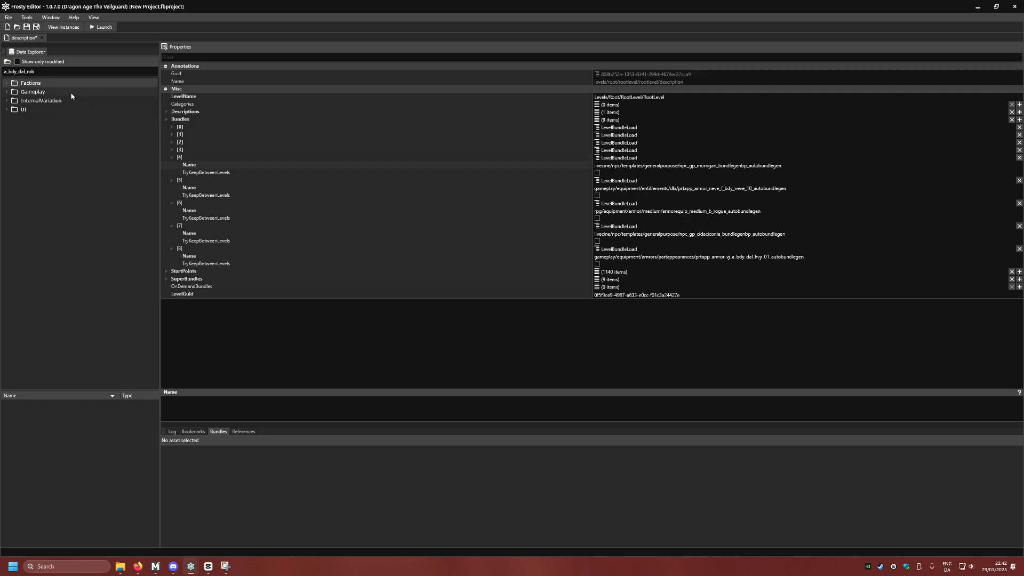
left_click(7, 83)
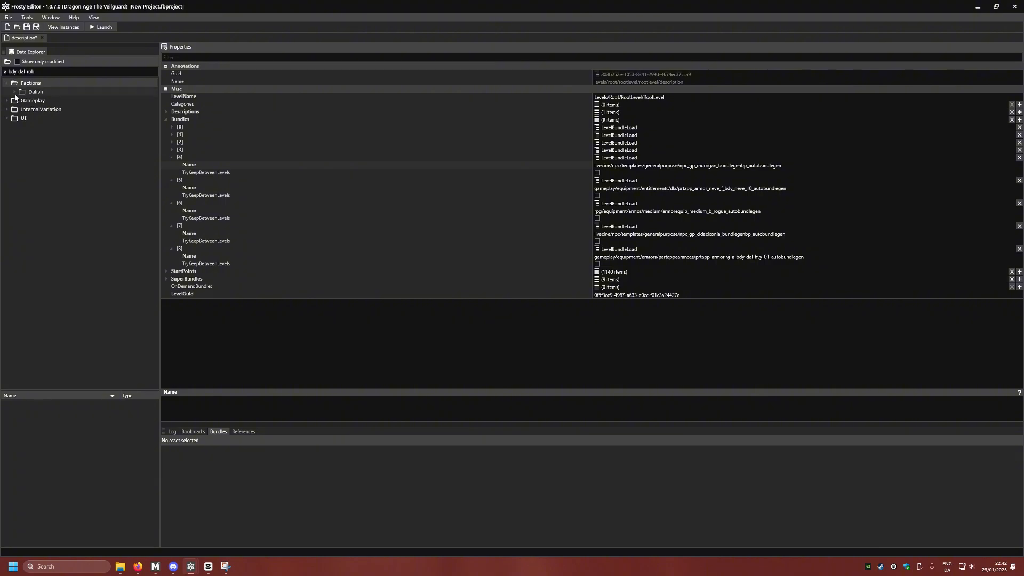
left_click(2, 92)
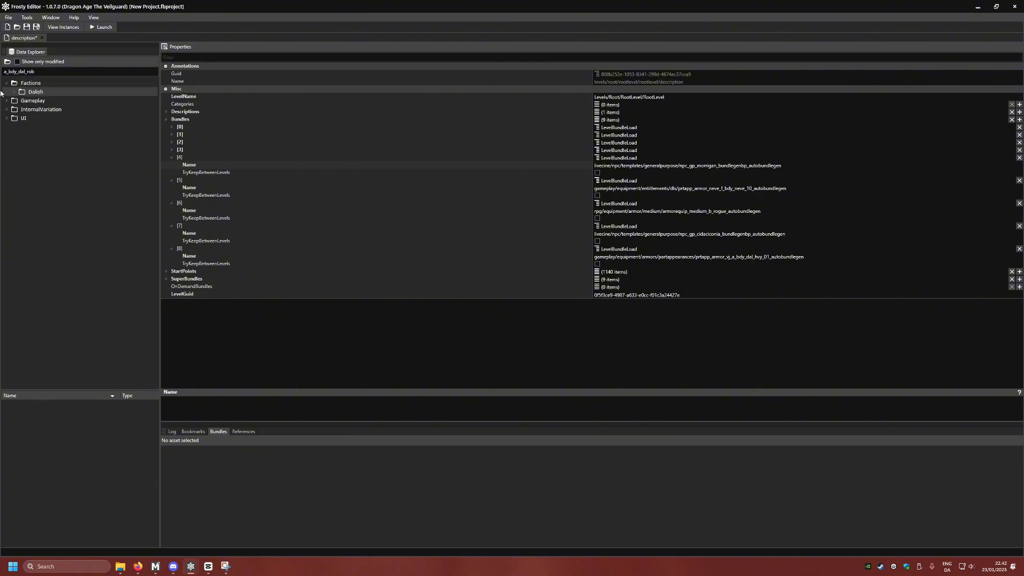
left_click(15, 93)
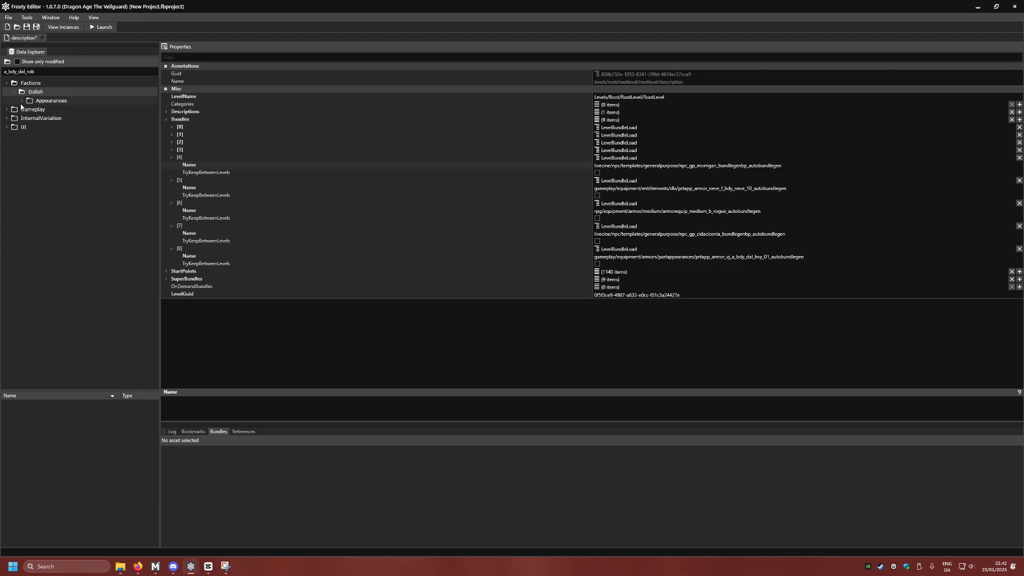
left_click(21, 101)
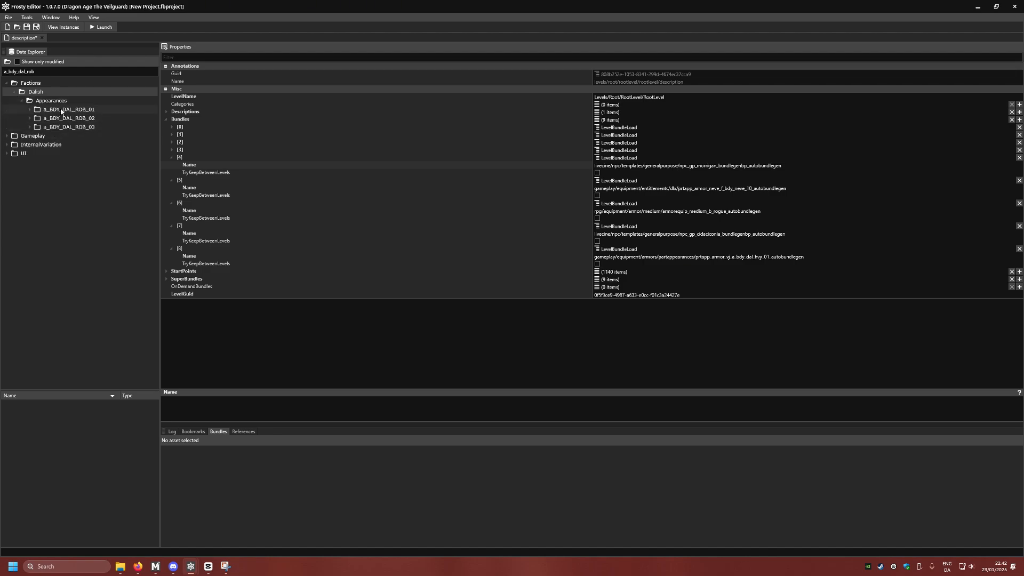
Switch back to the DAV Textures Matrix and check the file names for Watcher's Robes B and C.
mouse_move(138, 566)
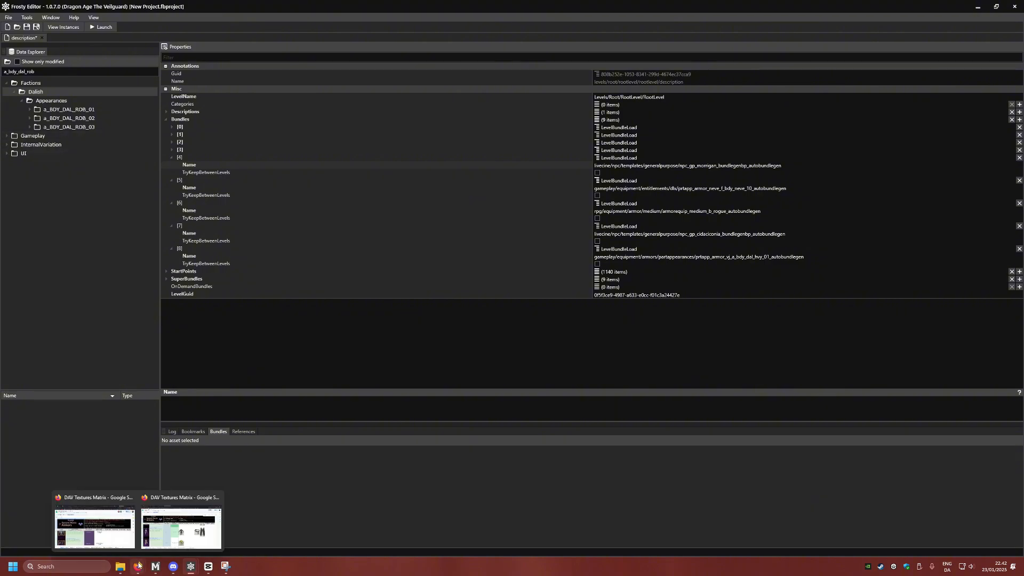
left_click(161, 536)
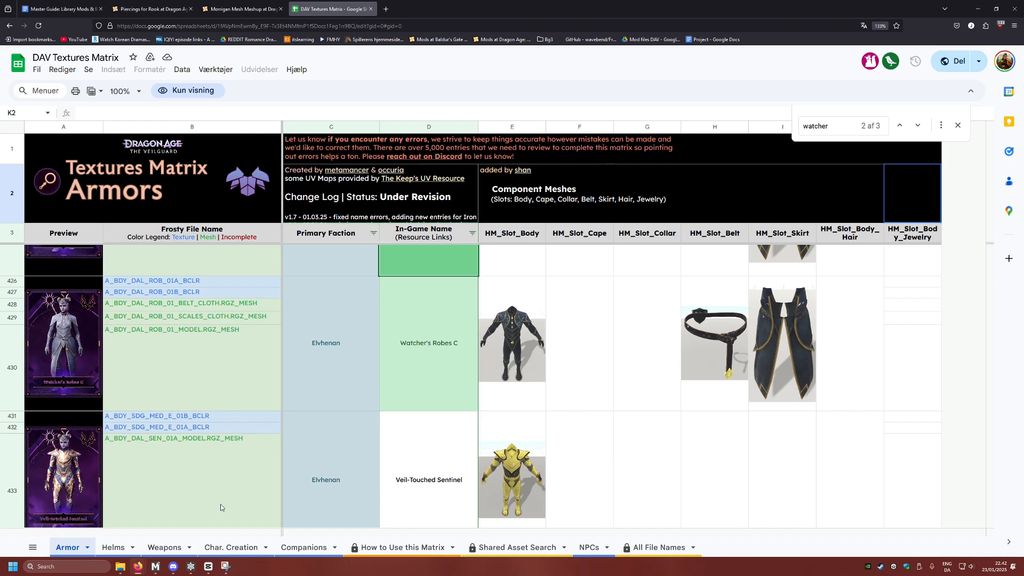
scroll(179, 490, "up", 3)
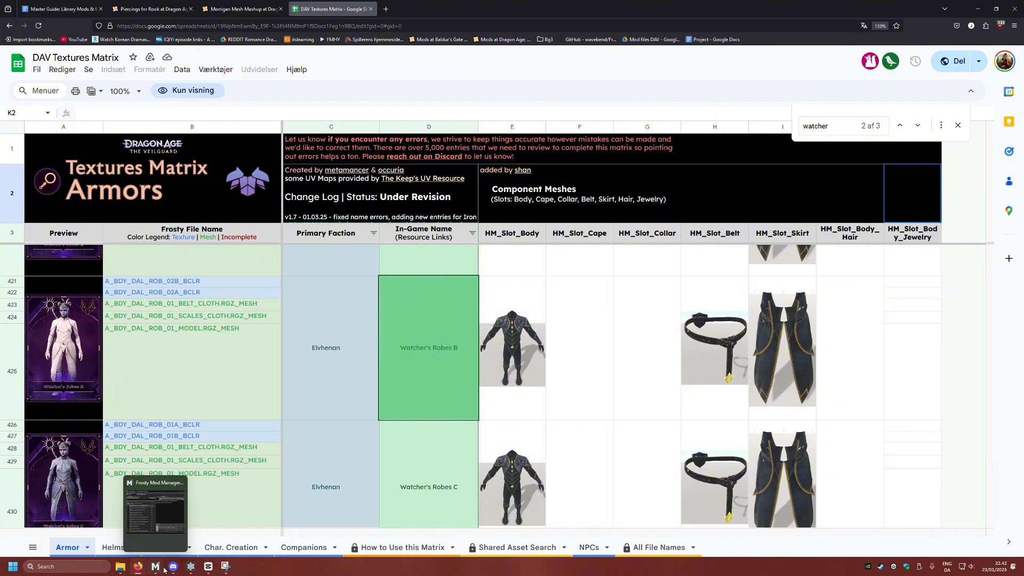
Return to Frosty Editor, expand a_BDY_DAL_ROB_01 and open its Models folder to list the assets.
left_click(191, 567)
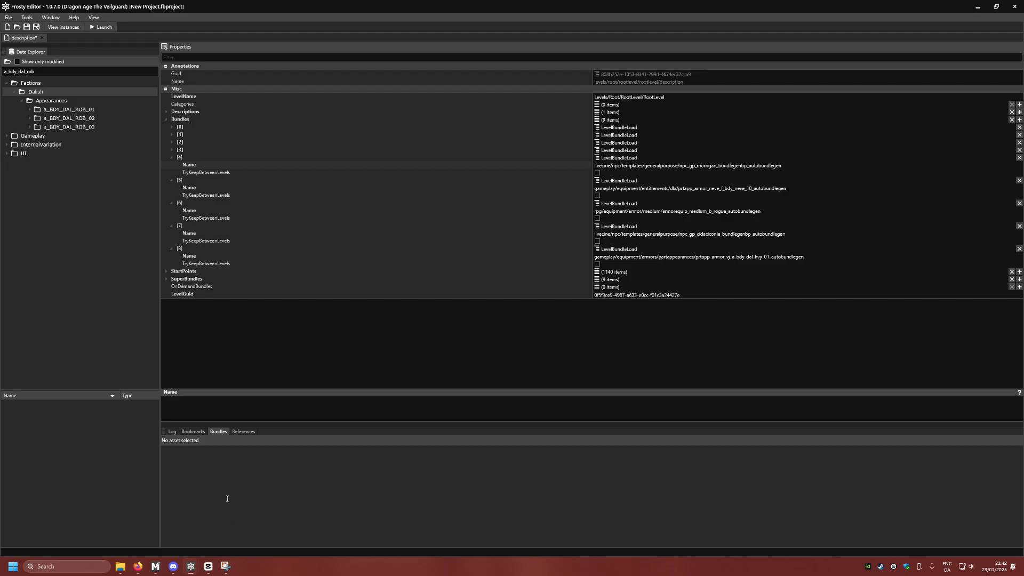
left_click(29, 109)
left_click(64, 110)
left_click(53, 119)
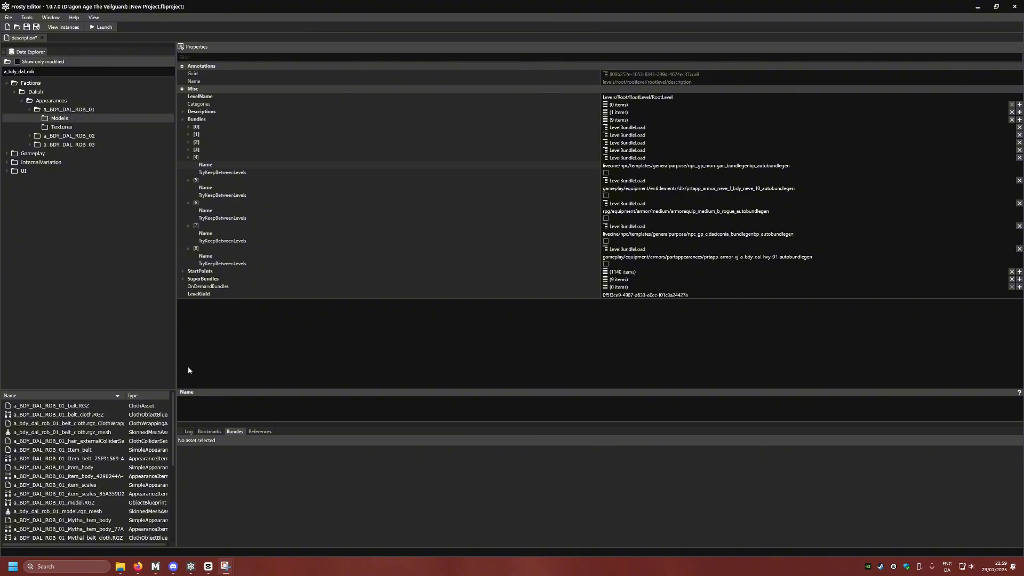
Sort the assets by type, select a_BDY_DAL_ROB_01_item_body and copy its prtapp_casual_a_bdy_dal_rob_01 bundle path without the "win32/" prefix.
left_click(143, 396)
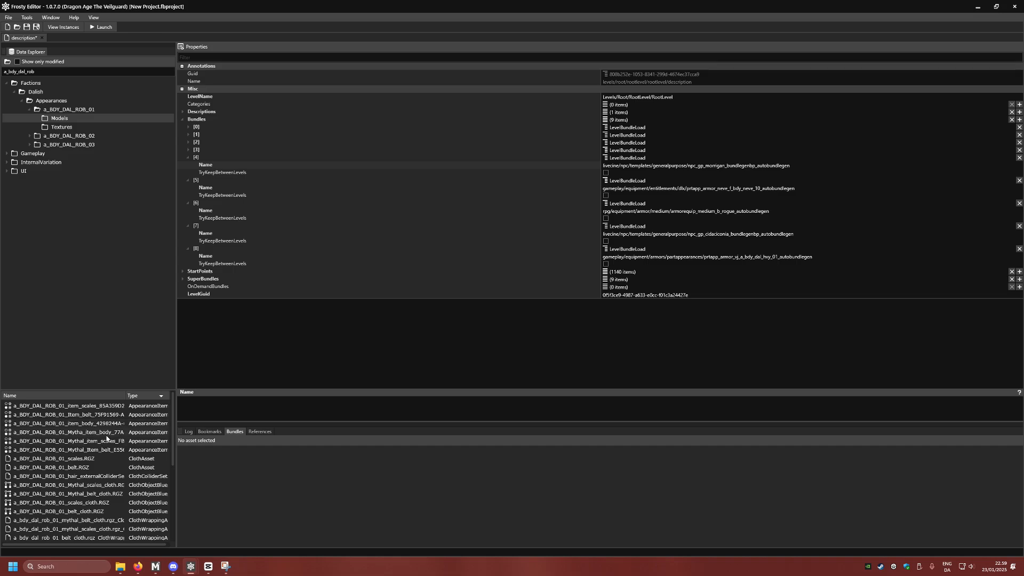
scroll(77, 453, "down", 5)
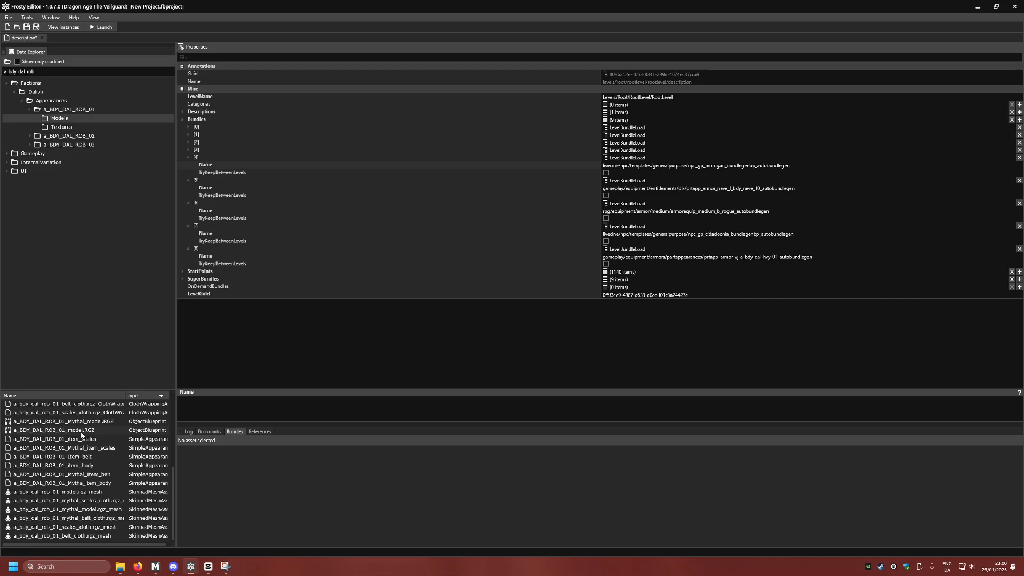
left_click(56, 465)
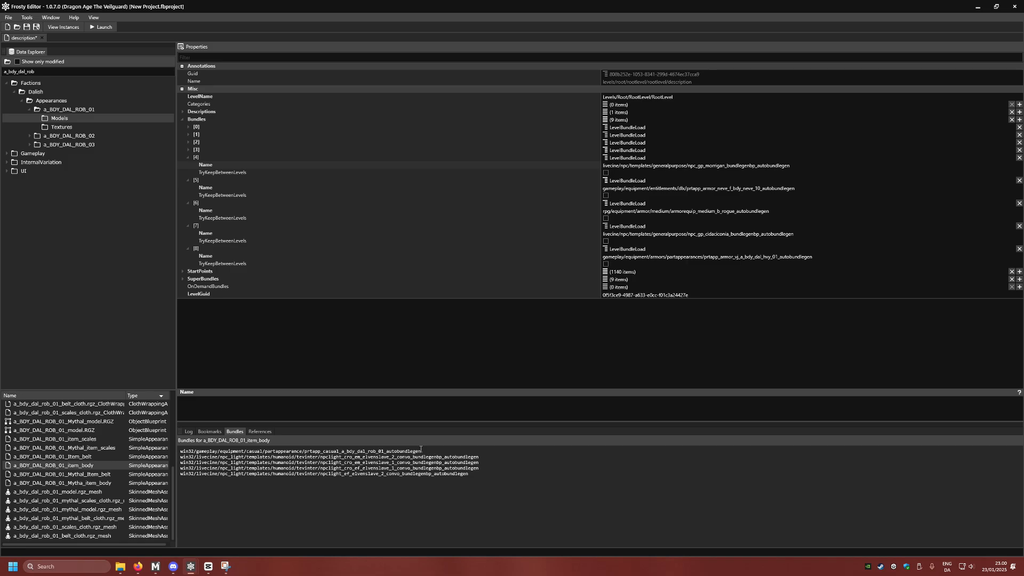
left_click_drag(421, 451, 197, 452)
key("ctrl+c")
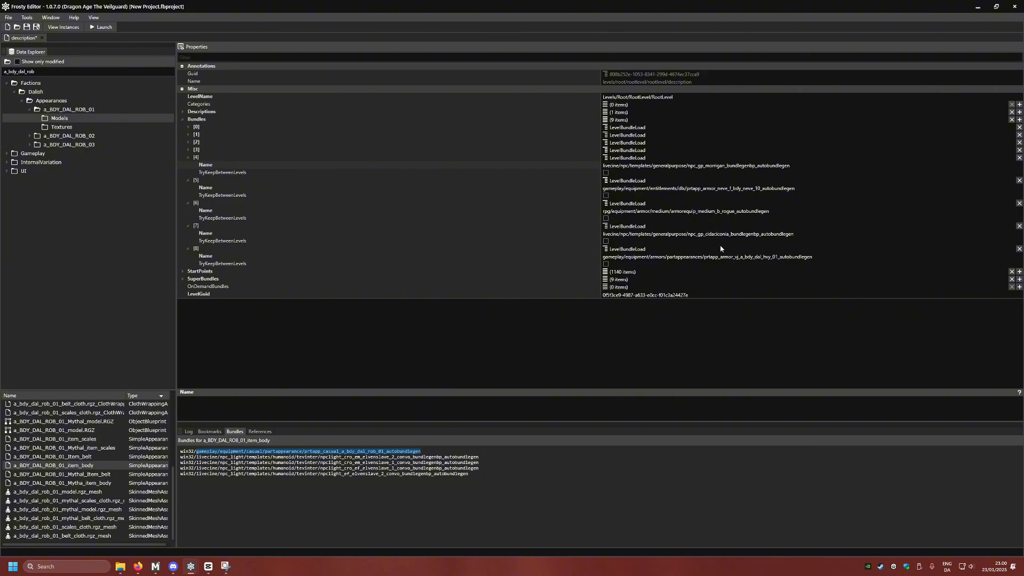
Insert a bundle entry after [8] and name it gameplay/equipment/casual/partappearance/prtapp_casual_a_bdy_dal_rob_01_autobundlegen.
left_click(823, 257)
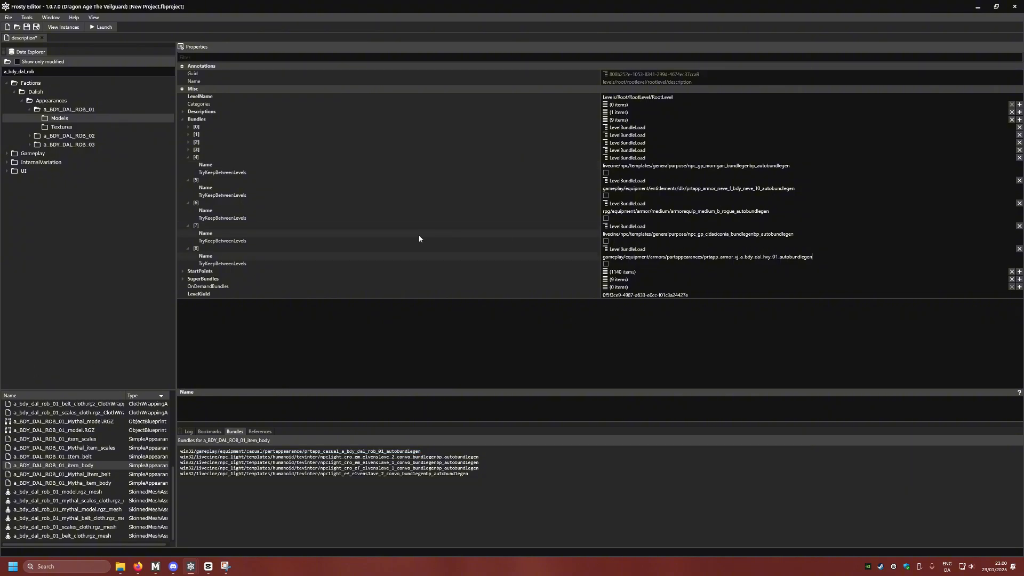
right_click(286, 250)
left_click(305, 290)
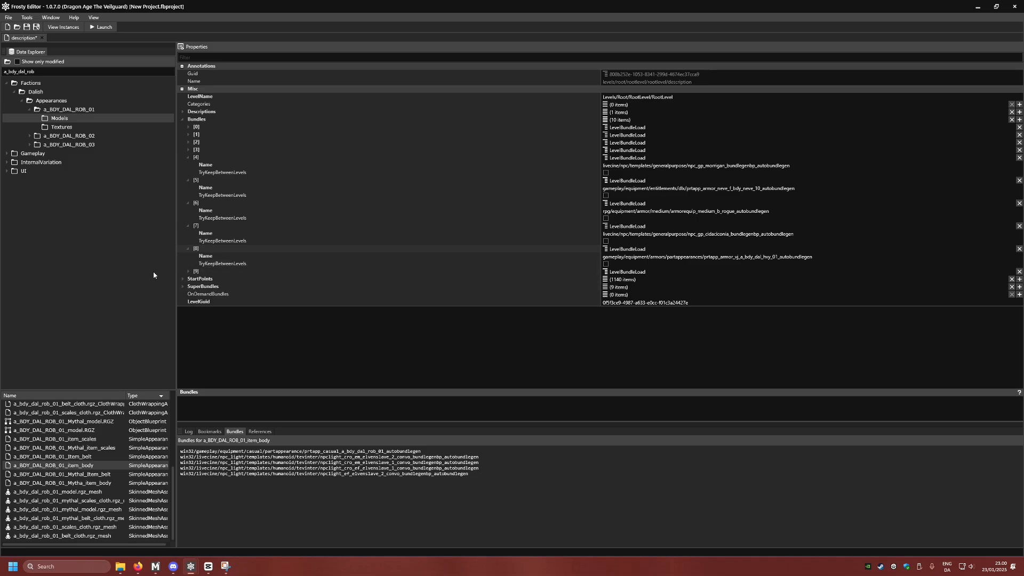
left_click(189, 272)
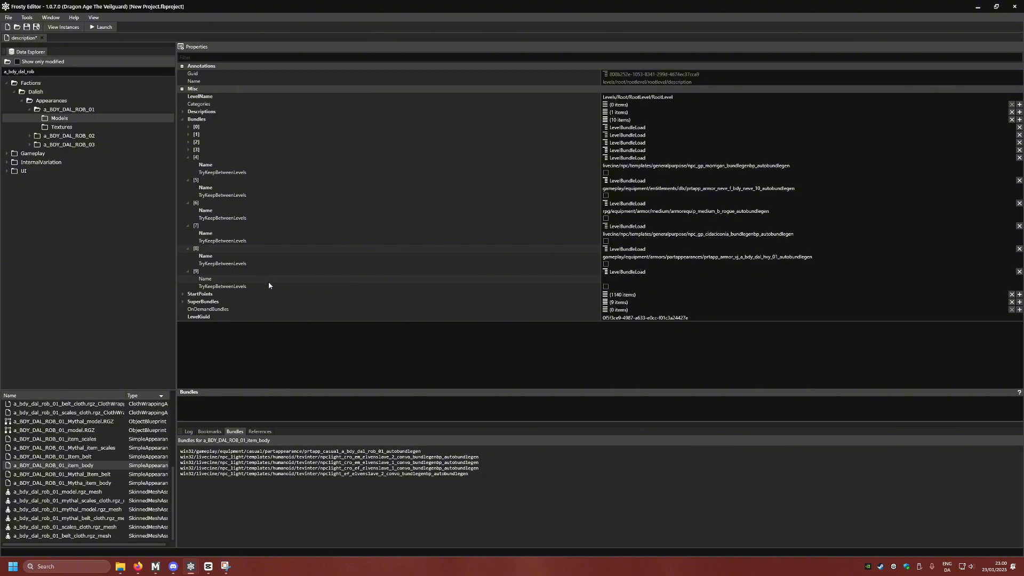
left_click(648, 280)
key("ctrl+v")
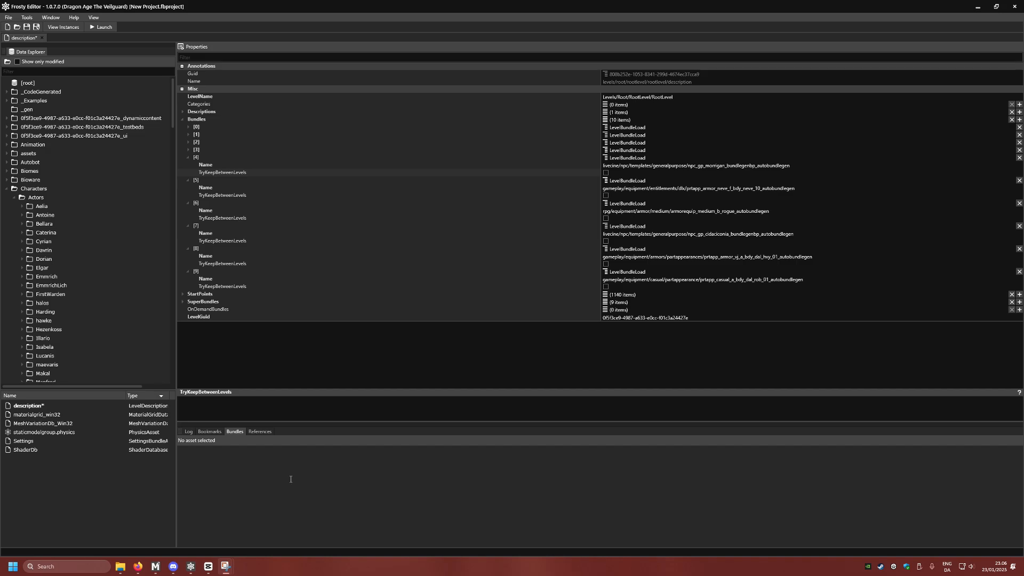
Look up the Sable Doublet's file name in the DAV Textures Matrix and try filtering Frosty Editor's data explorer by "a_bdy_crw_02".
mouse_move(137, 565)
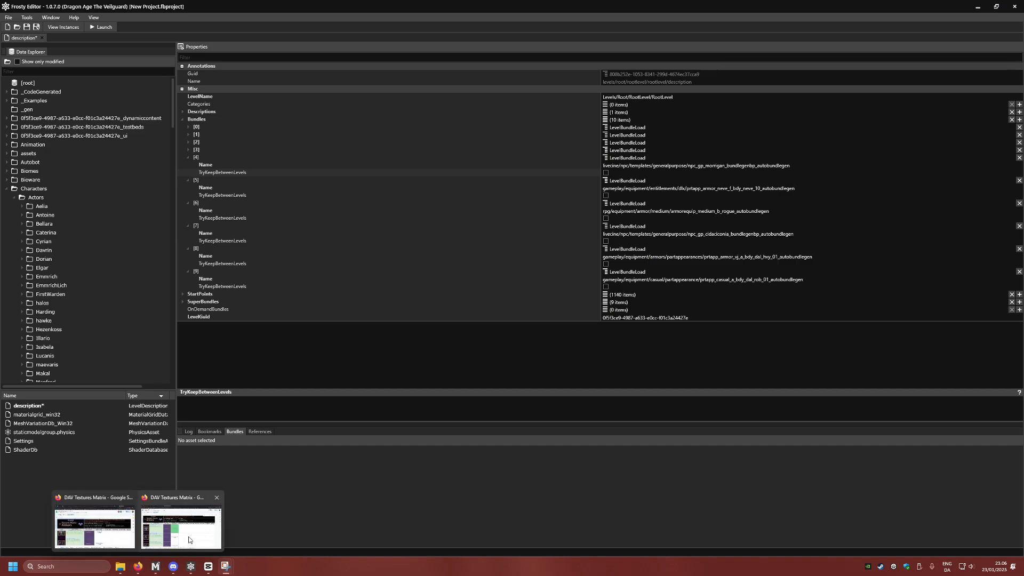
left_click(181, 512)
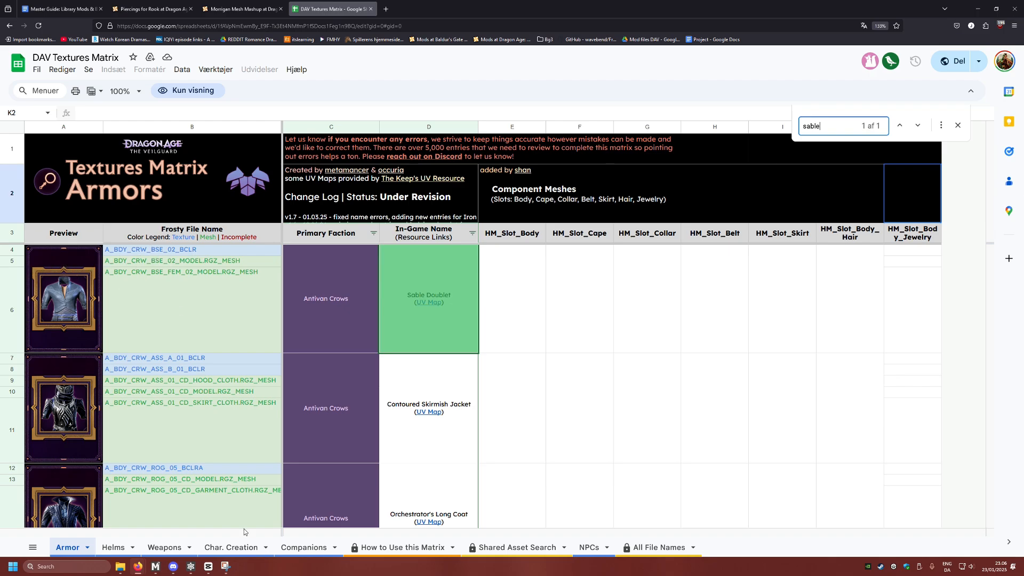
mouse_move(195, 561)
left_click(216, 524)
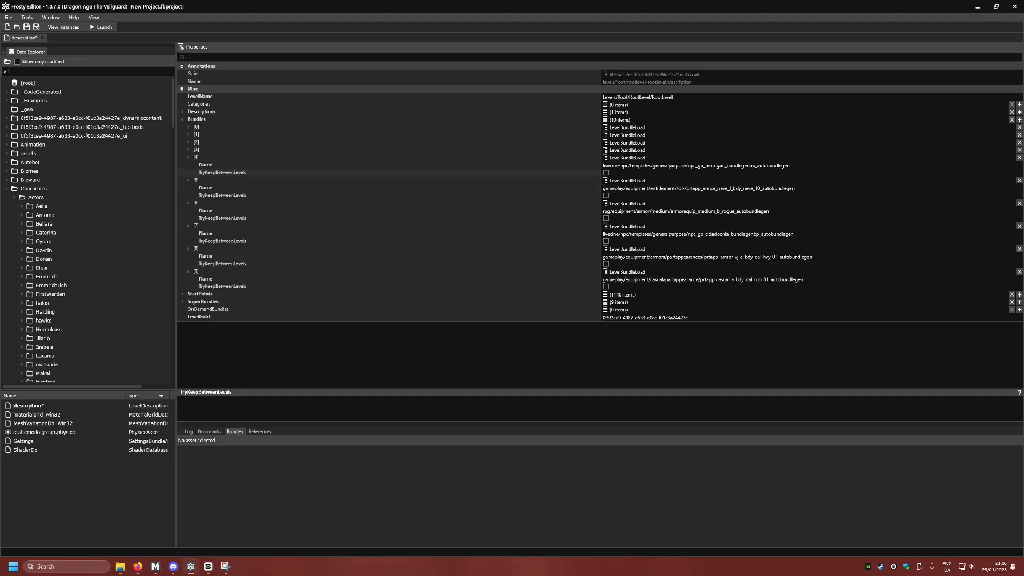
type("dy_crw_02")
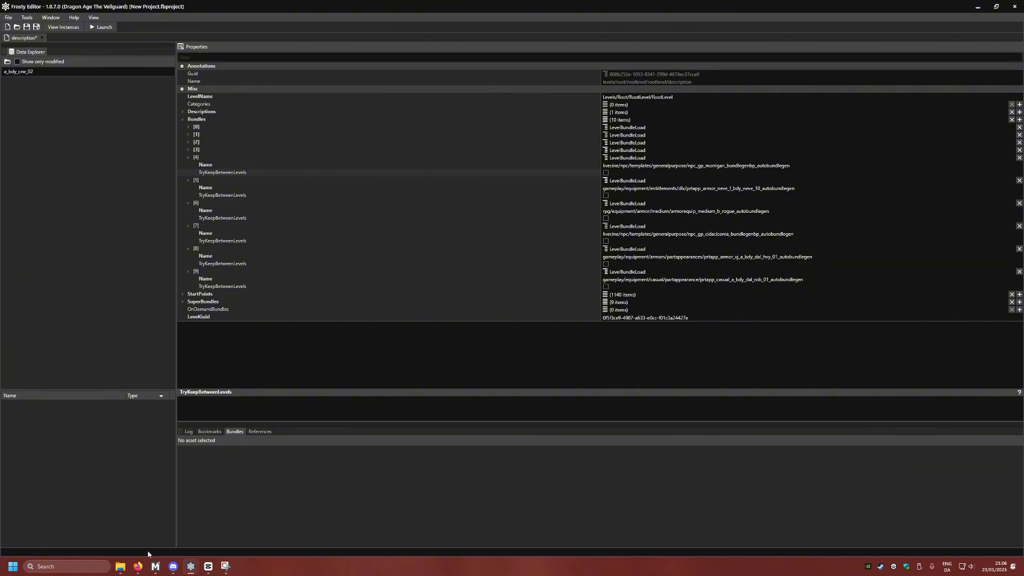
Recheck the Sable Doublet's file name in the DAV Textures Matrix and filter Frosty Editor's data explorer by "a_bdy_crw".
mouse_move(137, 567)
left_click(184, 528)
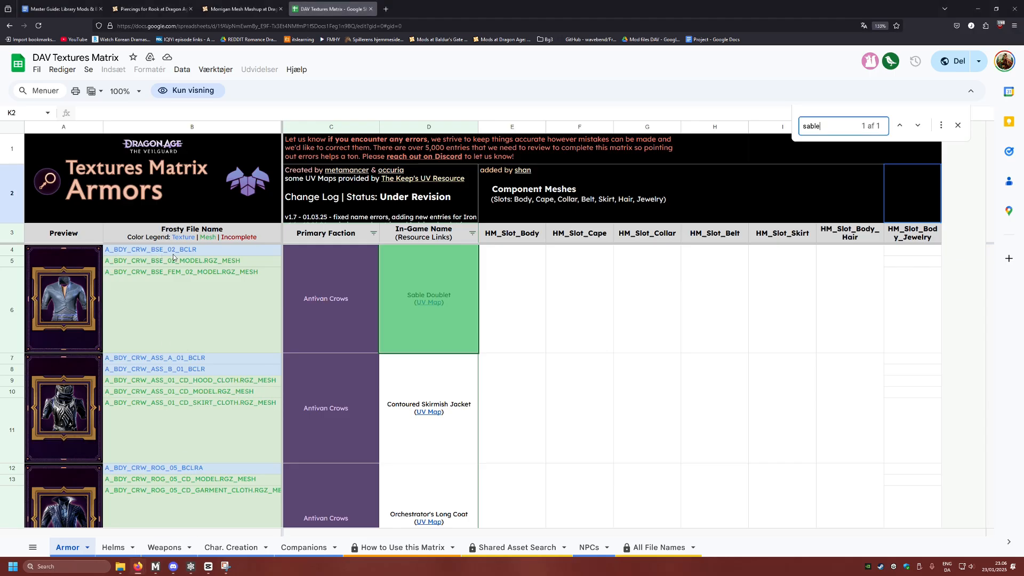
mouse_move(190, 566)
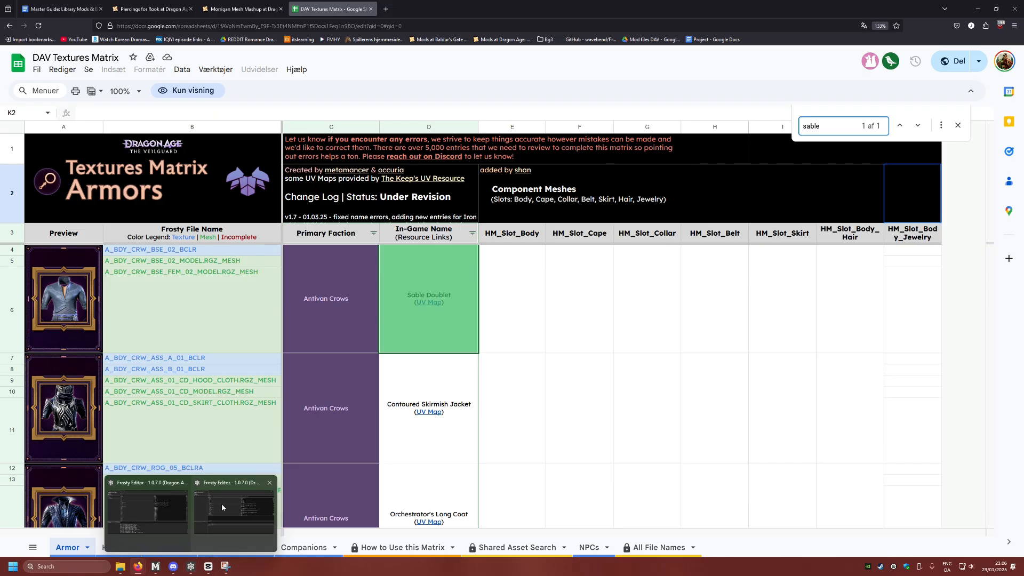
left_click(222, 508)
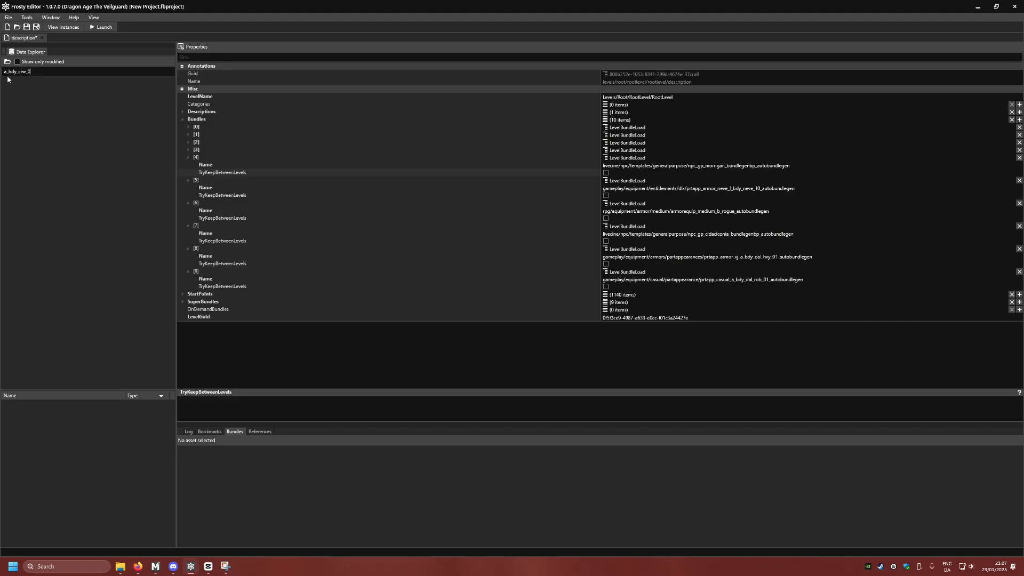
key("BackSpace")
key("BackSpace")
key("Return")
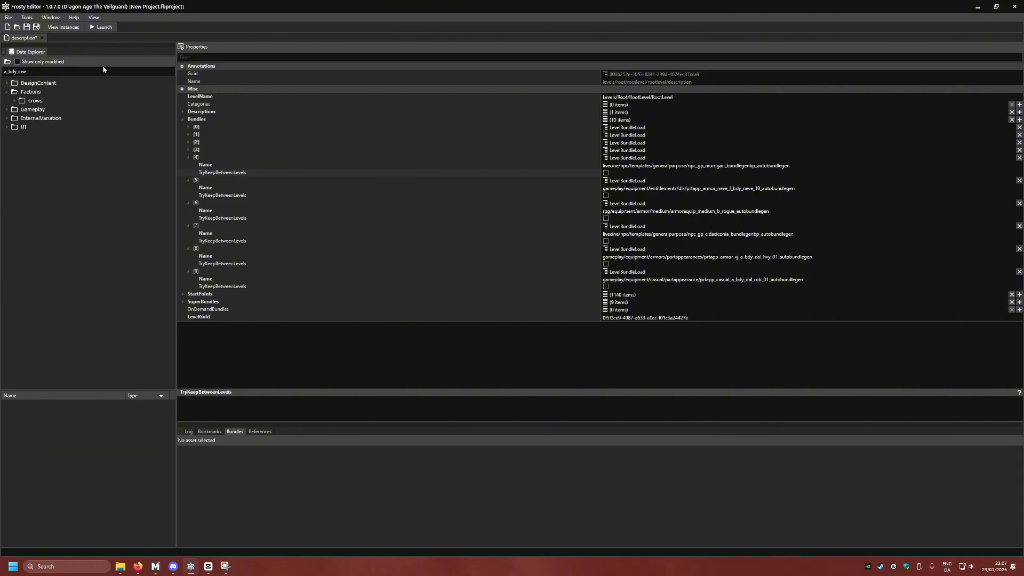
Expand Factions > crows > appearances to list the a_BDY_CRW folders.
left_click(15, 100)
left_click(21, 109)
scroll(109, 231, "down", 2)
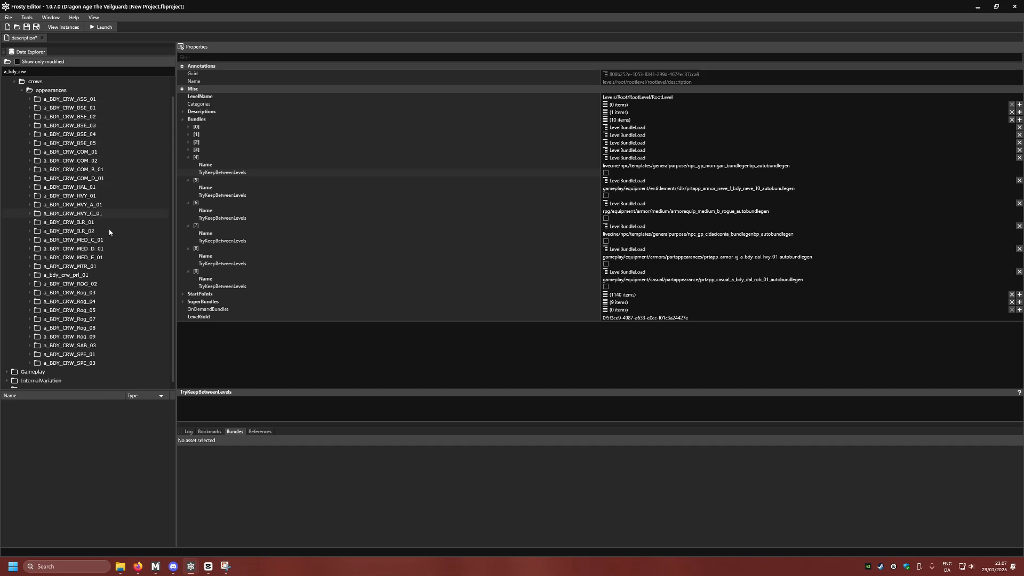
scroll(99, 252, "up", 2)
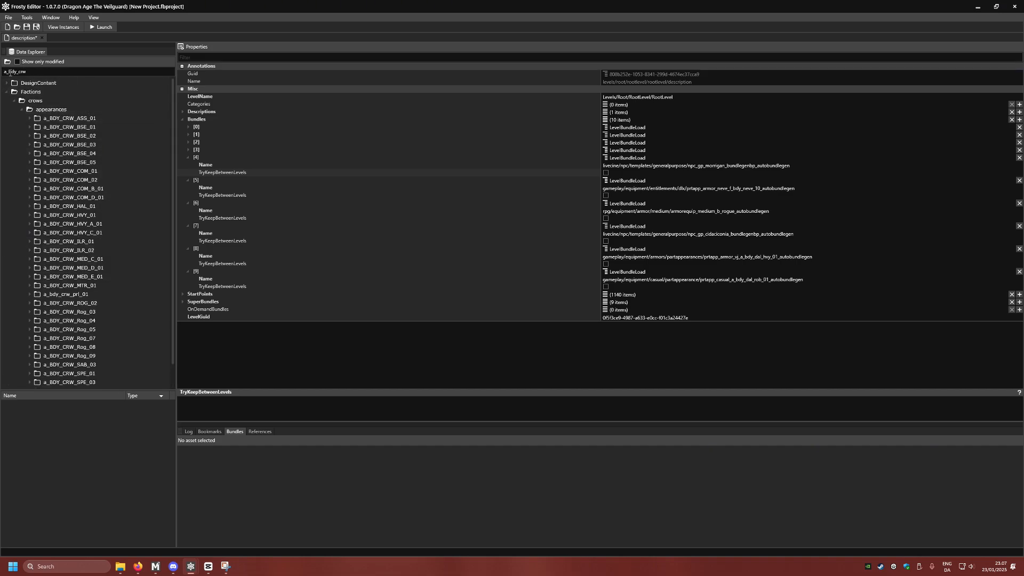
Check the name in the DAV Textures Matrix, filter Frosty Editor by "bdy_crw_bse" and open the models folder of a_BDY_CRW_BSE_02.
key("BackSpace")
key("BackSpace")
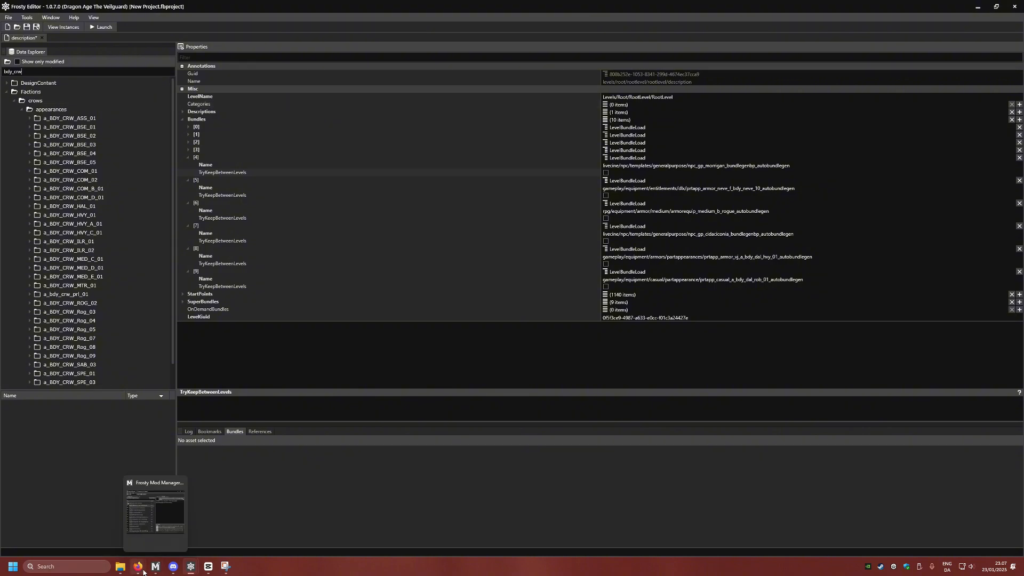
left_click(184, 528)
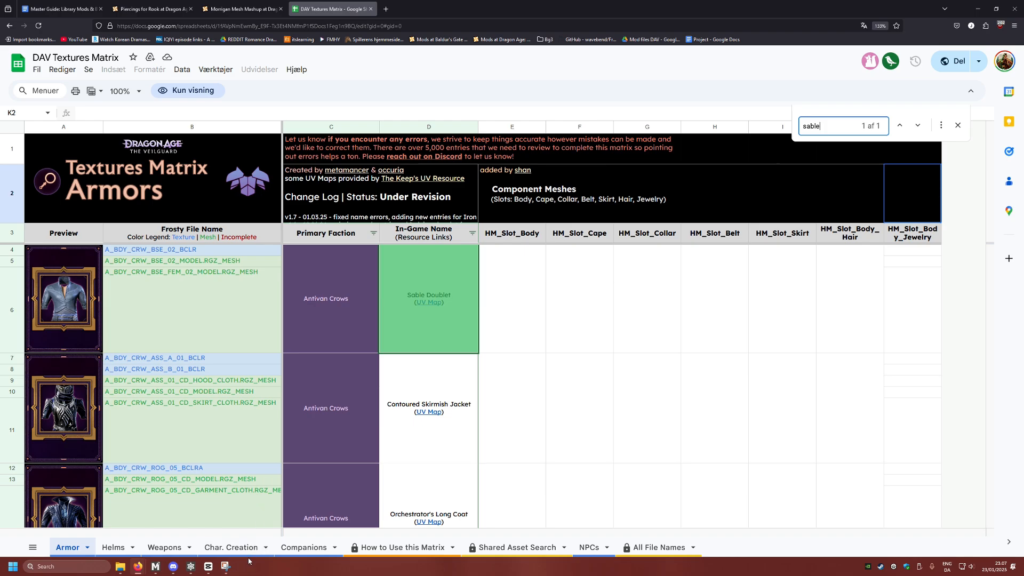
left_click(234, 512)
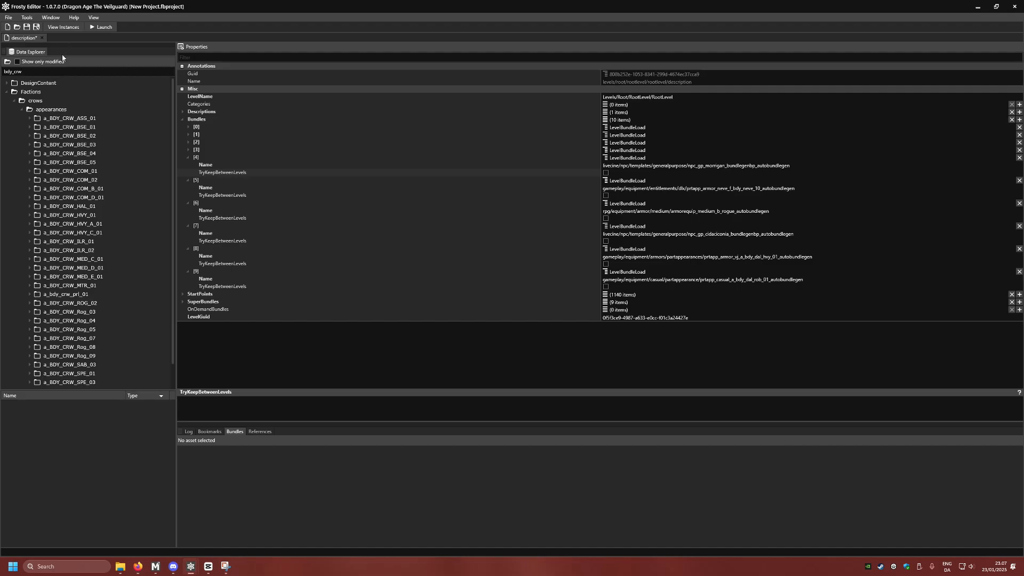
type("bse")
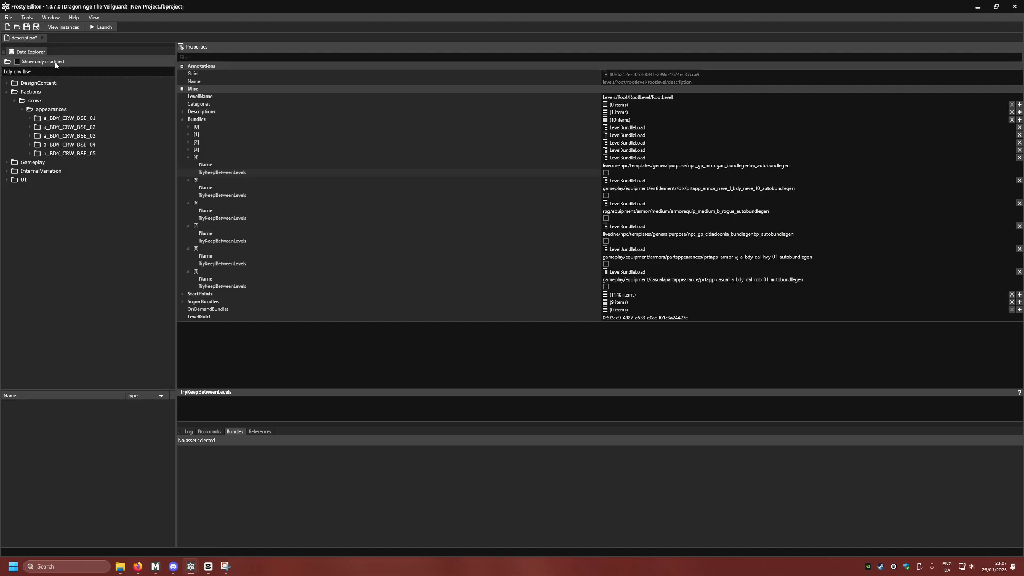
double_click(61, 128)
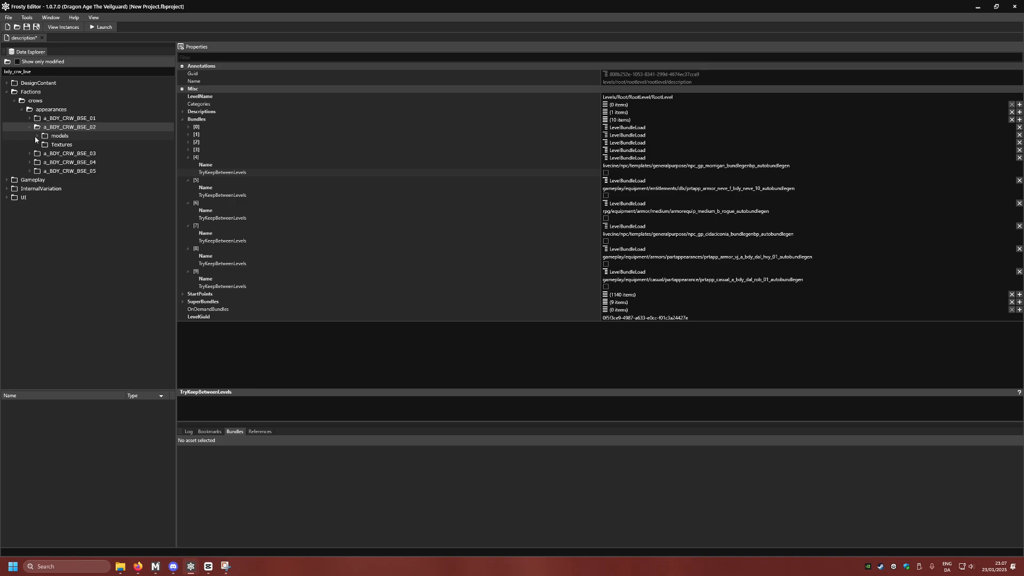
left_click(54, 139)
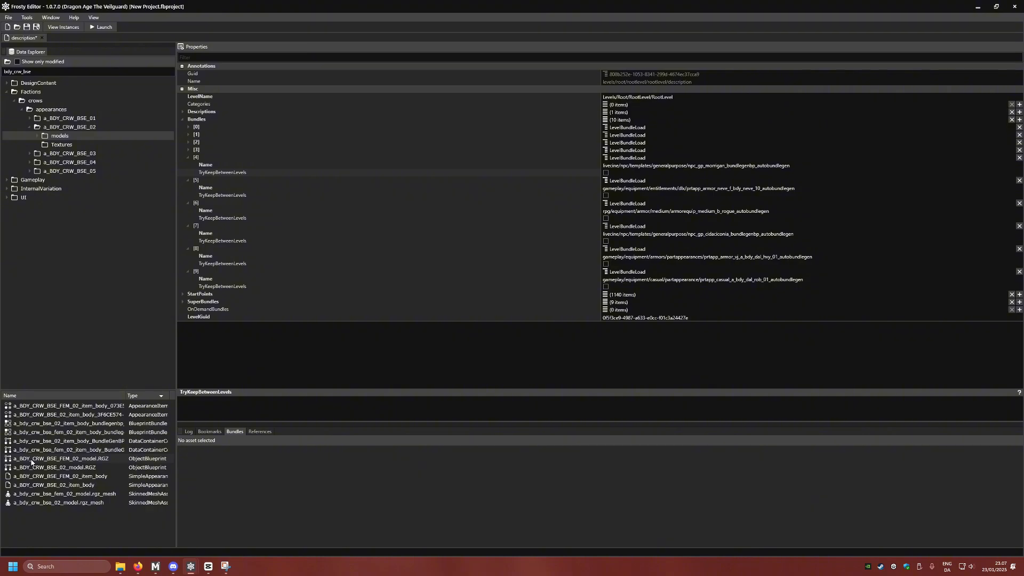
Compare the bundles listed for a_BDY_CRW_BSE_FEM_02_item_body and a_BDY_CRW_BSE_02_item_body.
left_click(68, 477)
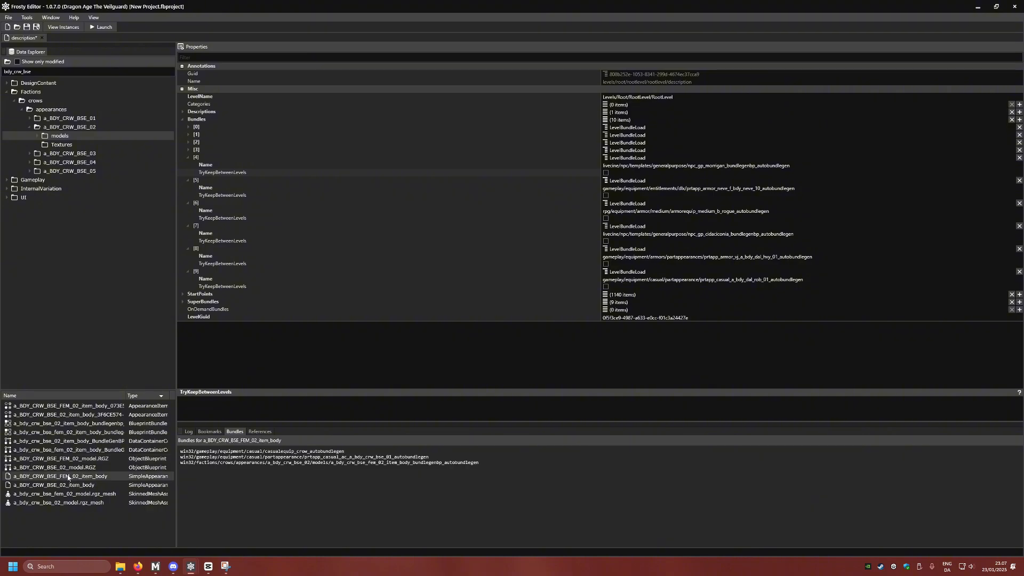
left_click(68, 486)
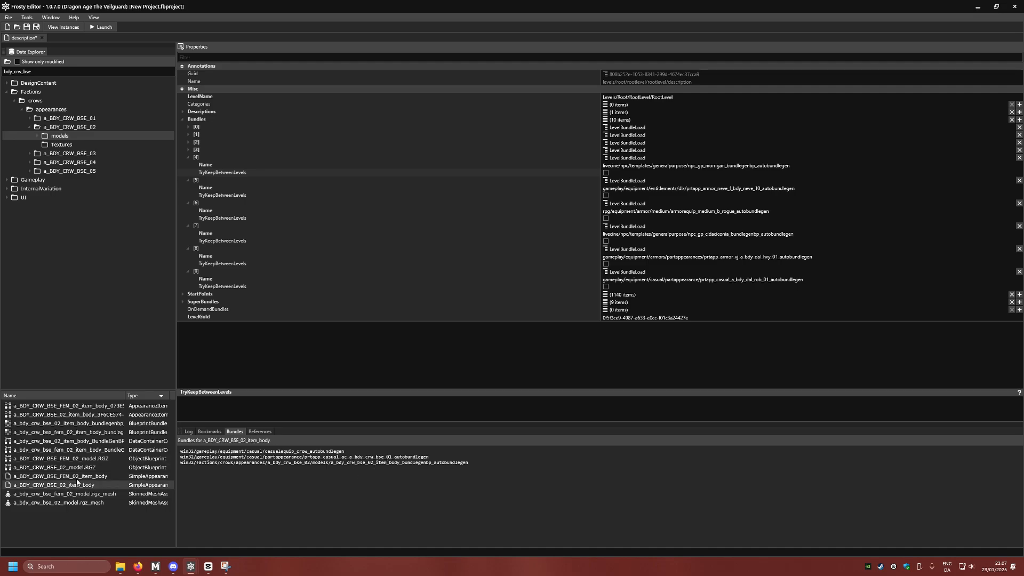
left_click(76, 478)
left_click(75, 484)
left_click(76, 477)
left_click(75, 484)
left_click(75, 477)
left_click_drag(508, 469, 319, 464)
left_click(519, 482)
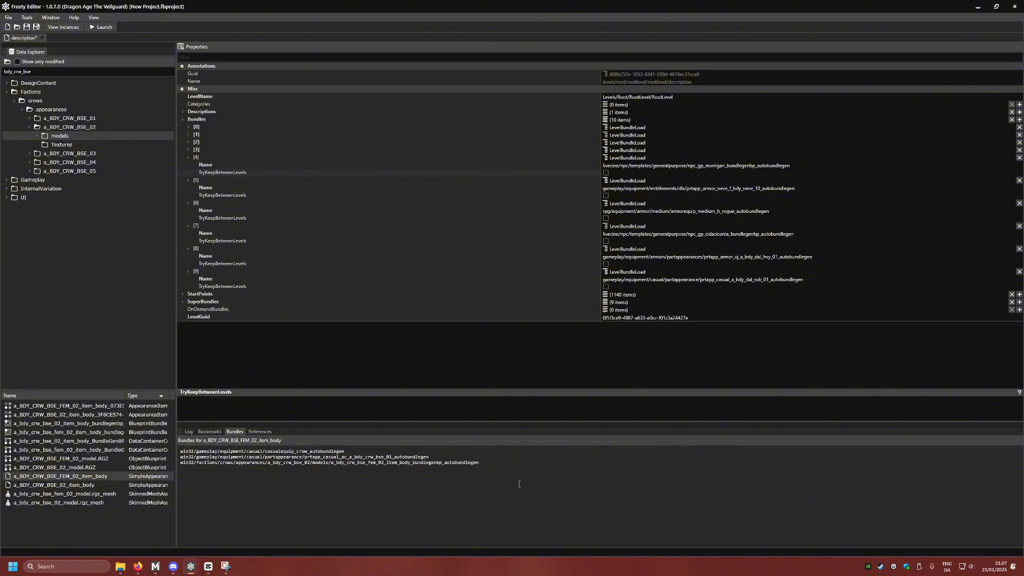
left_click_drag(519, 483, 185, 465)
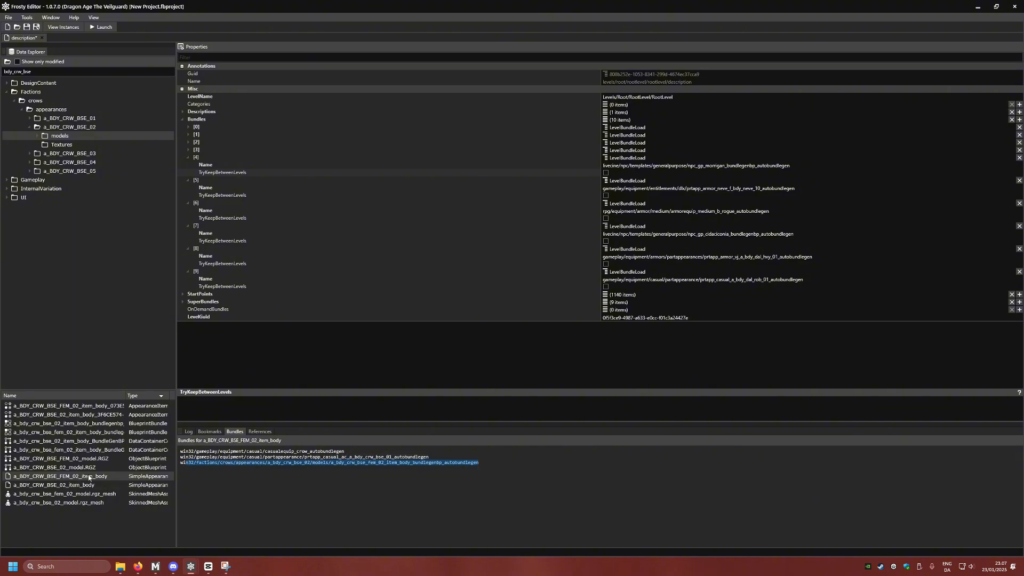
left_click(74, 486)
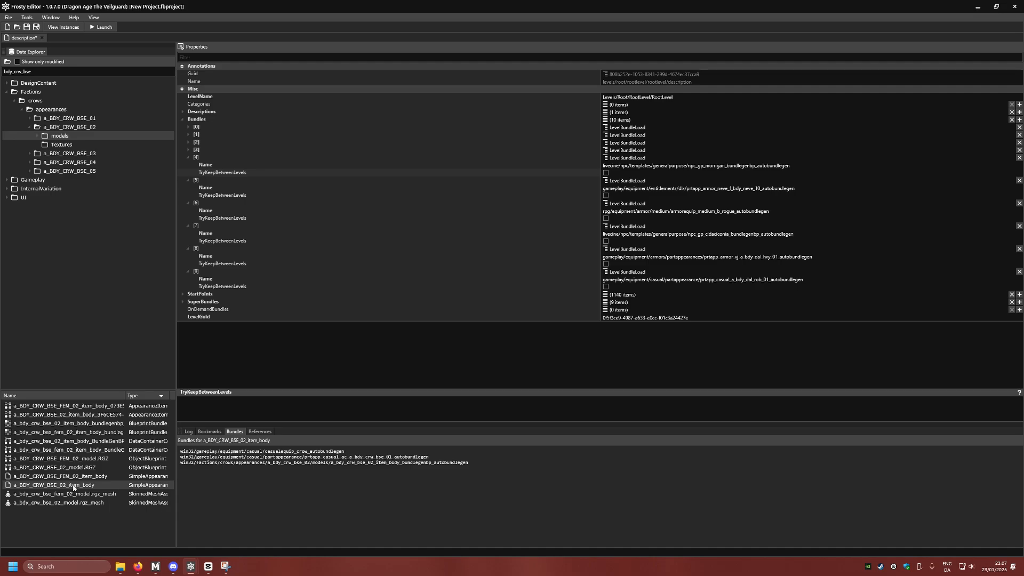
left_click(76, 479)
Select a_BDY_CRW_BSE_02_item_body and copy its casualequip_crow bundle path without the "win32/" prefix.
left_click(73, 485)
left_click_drag(345, 452, 196, 452)
key("ctrl+c")
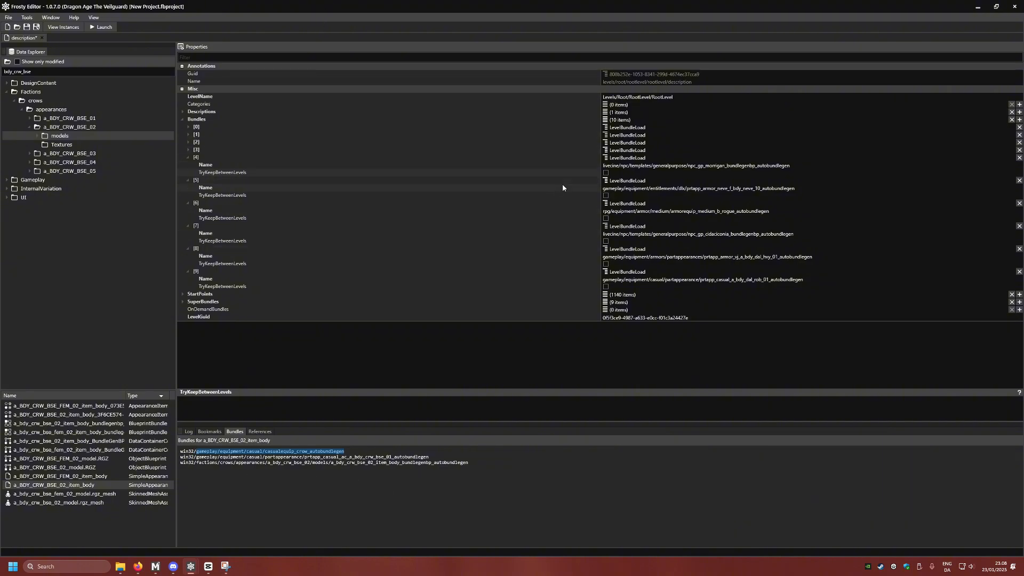
Insert a bundle entry after [4] and name it gameplay/equipment/casual/casualequip_crow_autobundlegen.
left_click(207, 159)
right_click(206, 159)
left_click(233, 195)
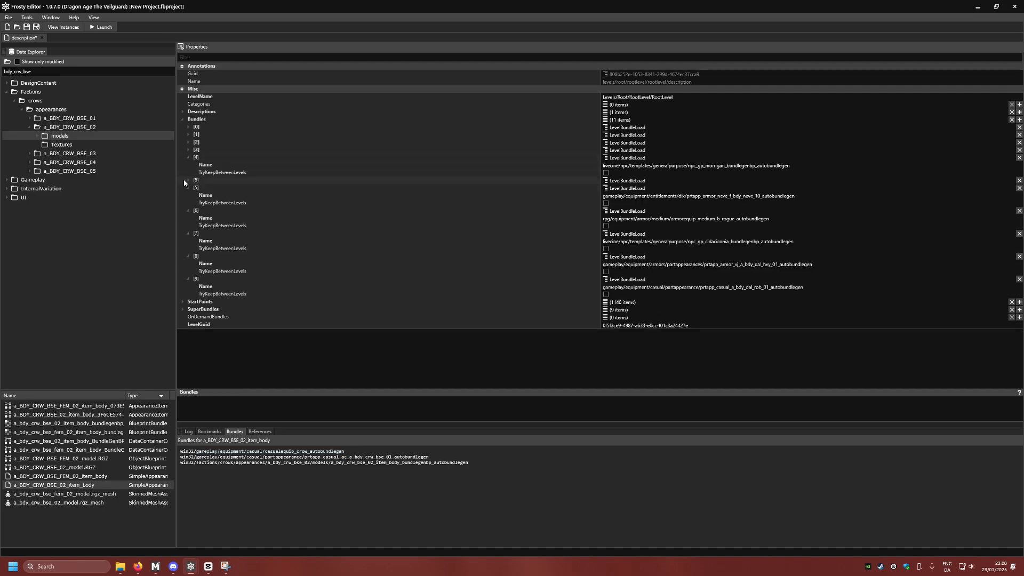
left_click(195, 182)
left_click(402, 188)
key("ctrl+v")
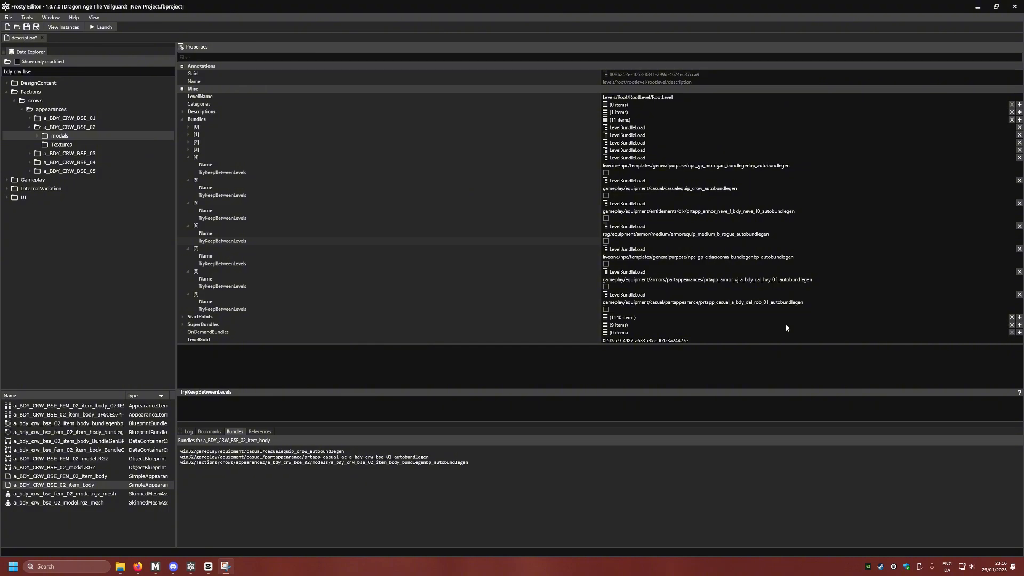
Switch to the Master Guide document in the browser and review the Hair Bundles section on finding Morrigan's hair models folder.
left_click(139, 567)
left_click(181, 525)
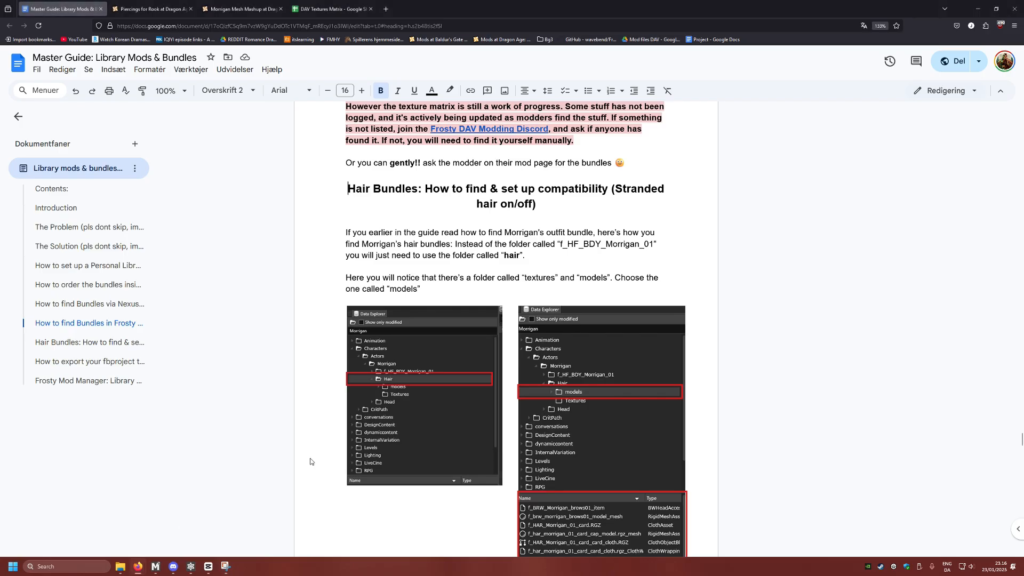
scroll(397, 374, "down", 3)
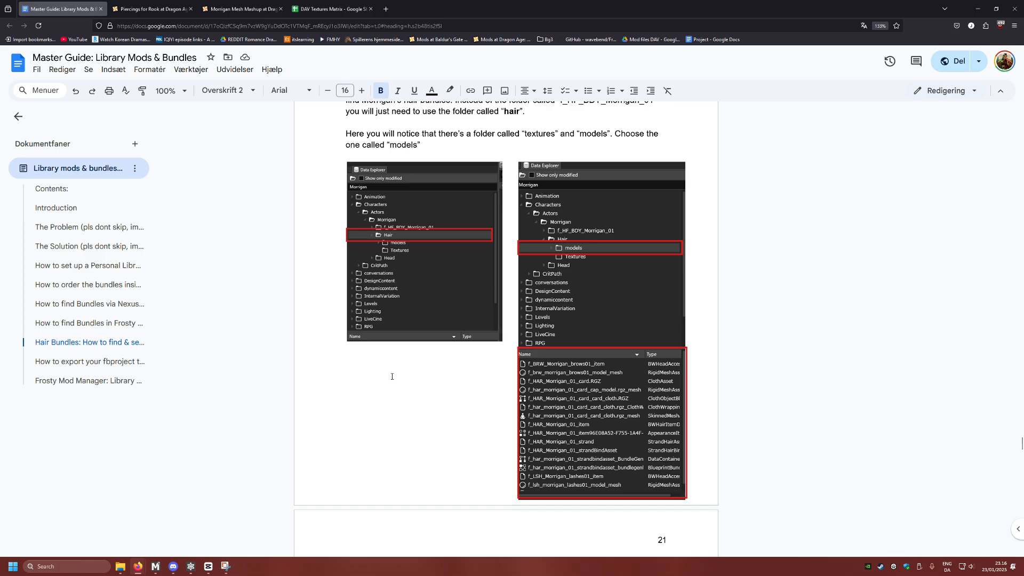
scroll(387, 377, "up", 3)
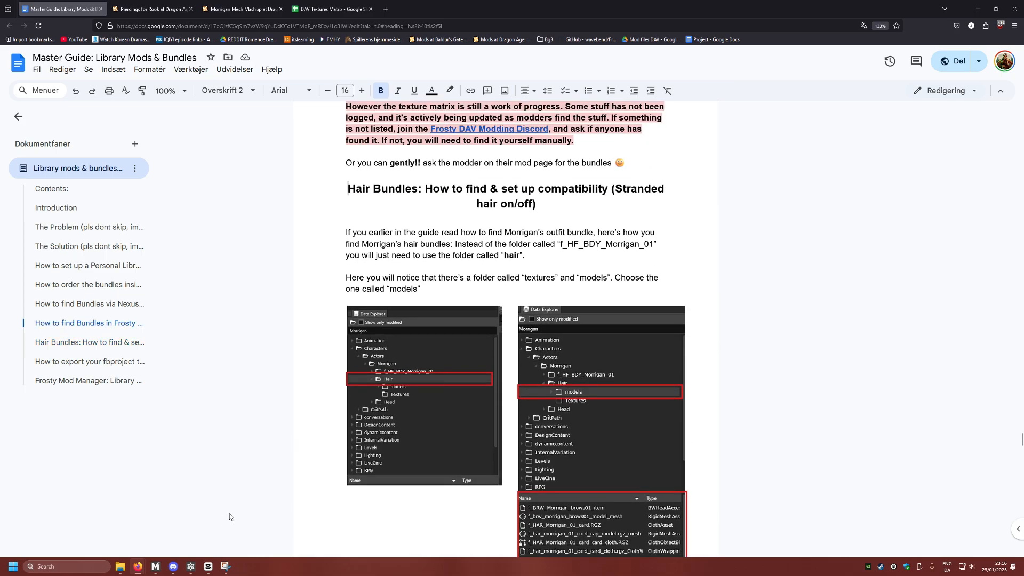
Read on to the models folder instructions in the guide, switch to Frosty Editor and search the data explorer for morrigan.
scroll(230, 517, "down", 2)
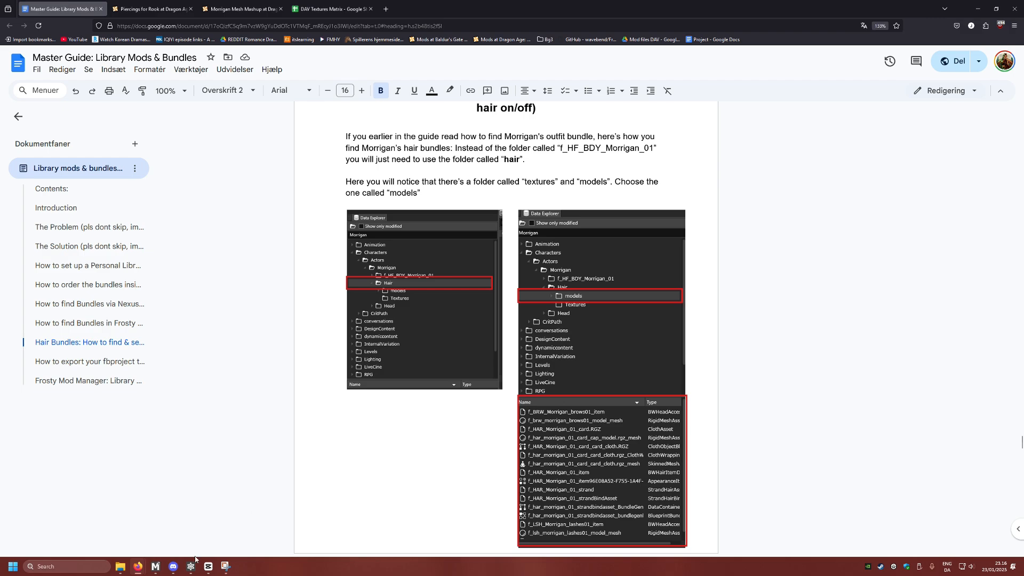
mouse_move(194, 561)
left_click(231, 518)
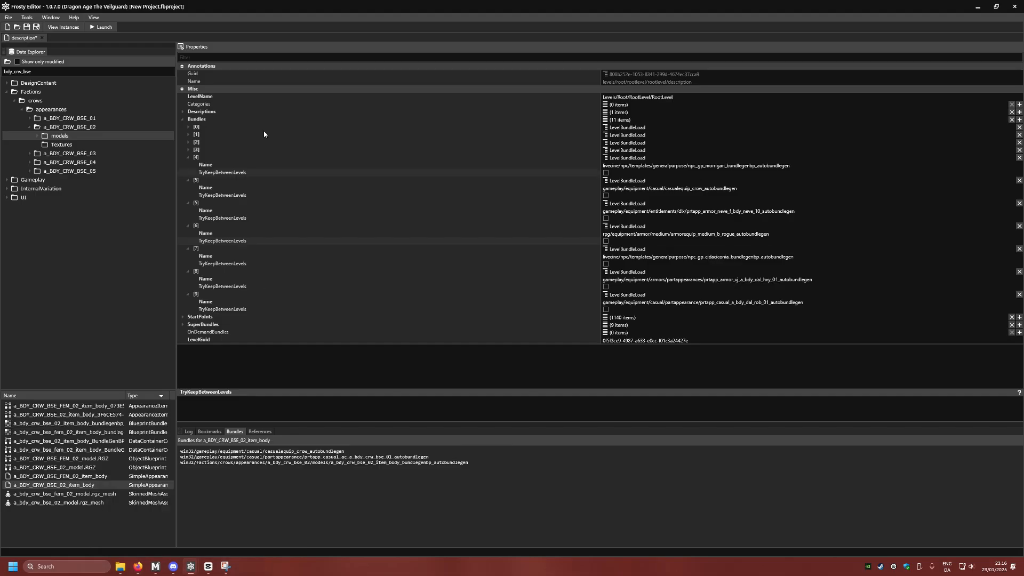
double_click(2, 71)
key("BackSpace")
type("morrigan")
key("Return")
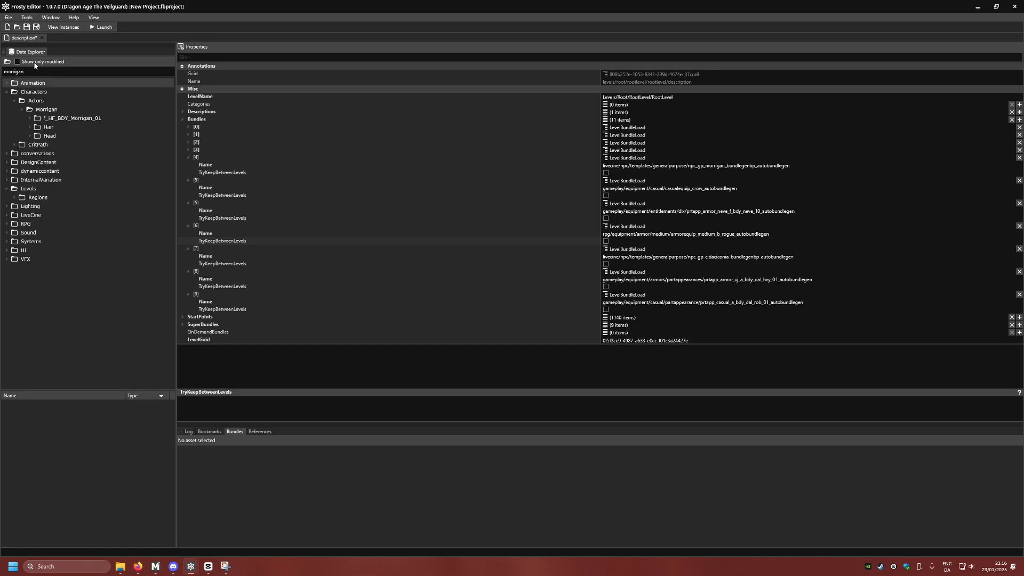
Open Morrigan's Hair/models folder, show the strandbindasset blueprint bundle's listed bundles, and compare the asset order by name and by type.
left_click(46, 127)
left_click(29, 127)
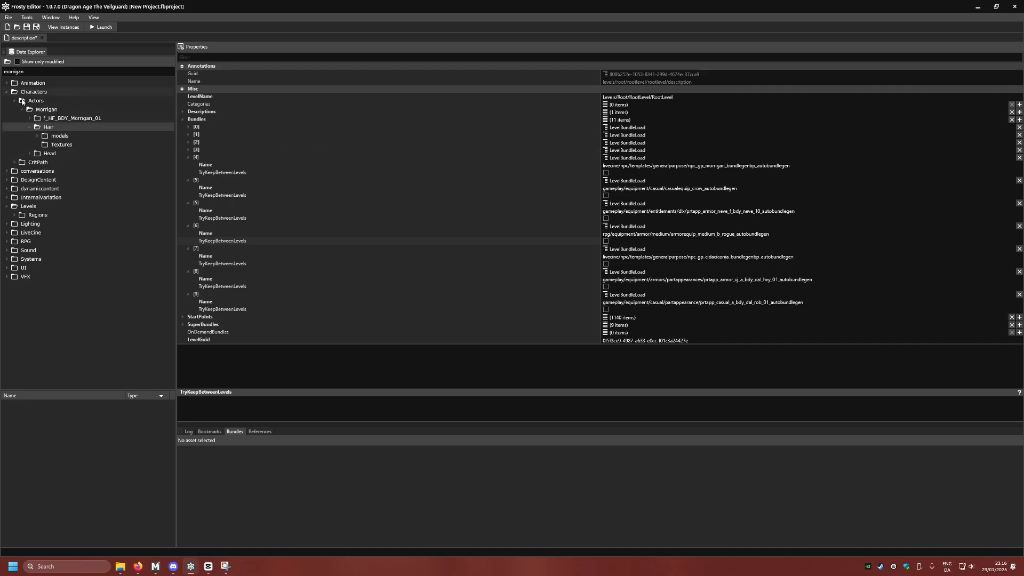
left_click(60, 136)
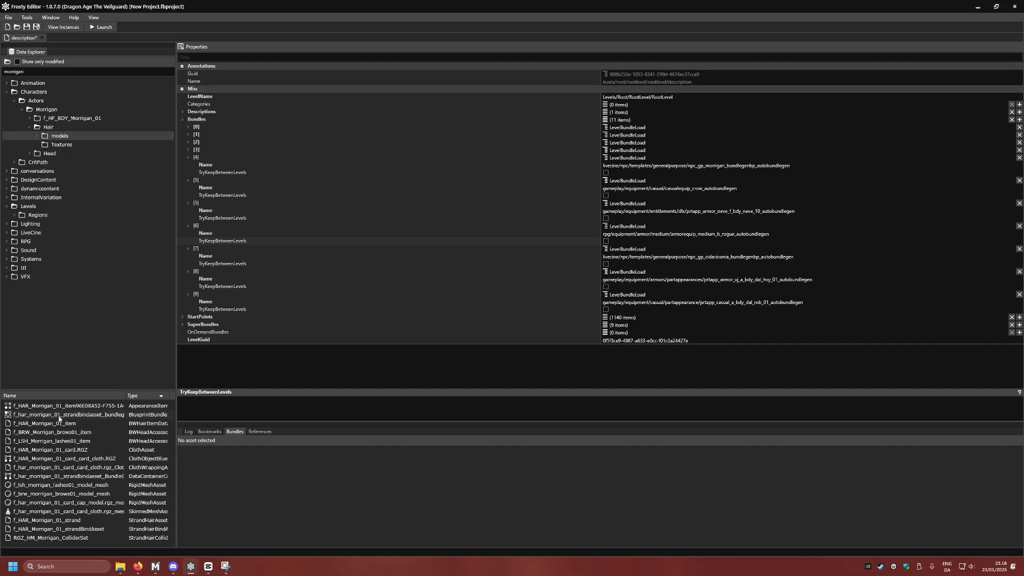
left_click(77, 417)
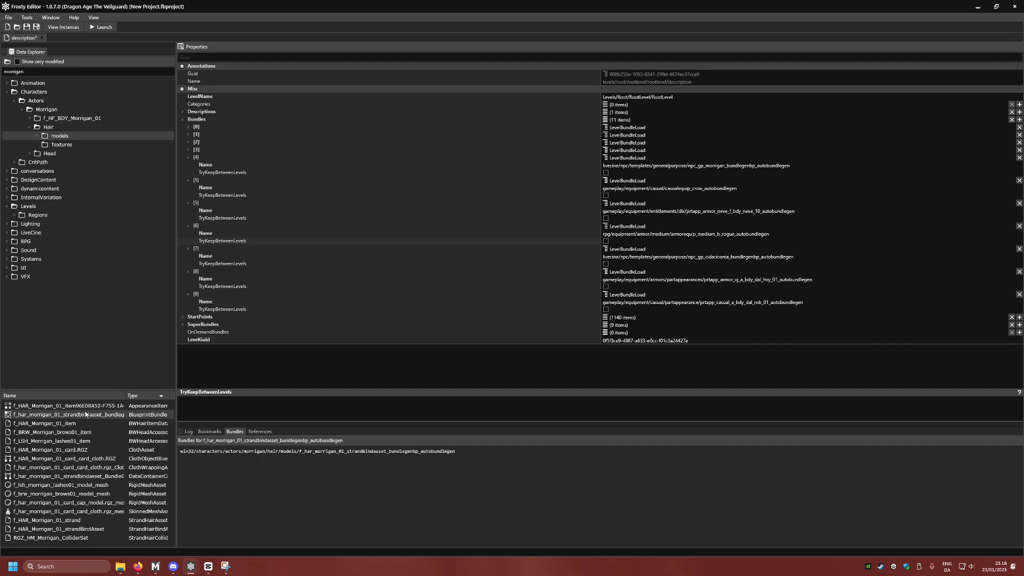
left_click(58, 398)
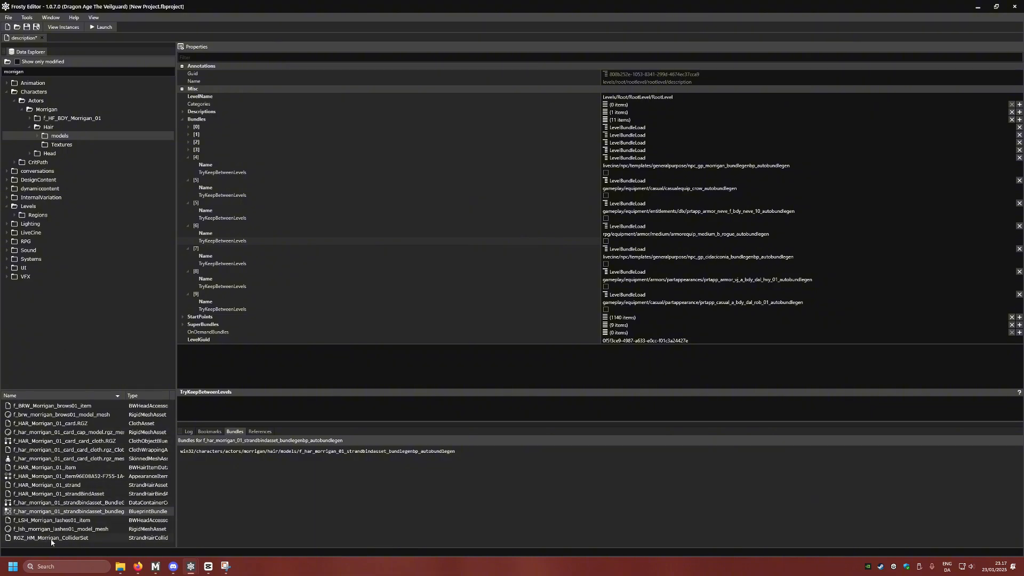
left_click(136, 398)
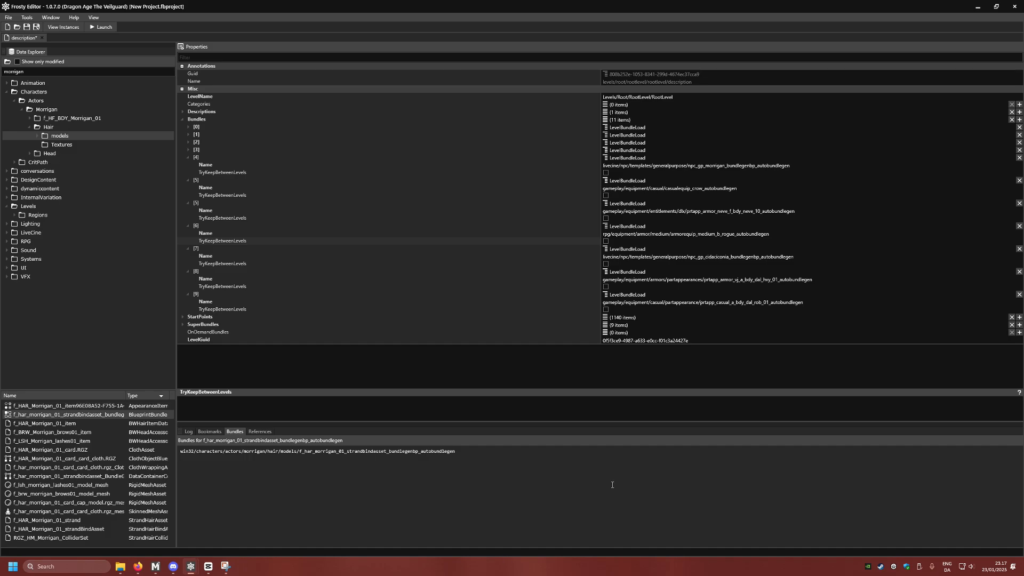
Copy the f_har_morrigan_01_strandbindasset bundle path without its "win32/" prefix.
left_click_drag(491, 462, 195, 447)
left_click(280, 456)
left_click(197, 453, "shift")
key("ctrl+c")
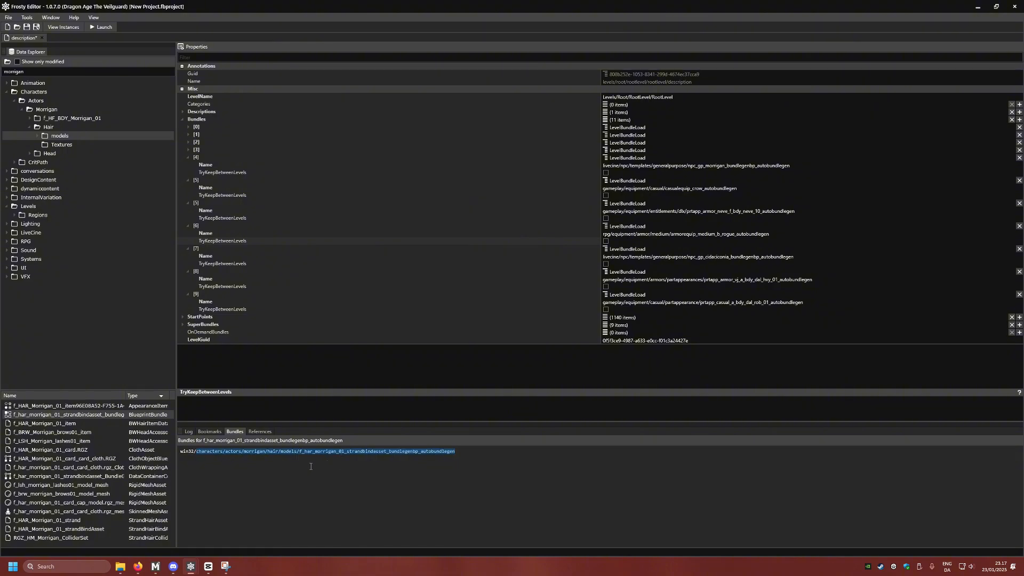
Insert a bundle entry after [4] and name it characters/actors/morrigan/hair/models/f_har_morrigan_01_strandbindasset_bundlegenbp_autobundlegen.
left_click(223, 156)
right_click(205, 151)
left_click(205, 155)
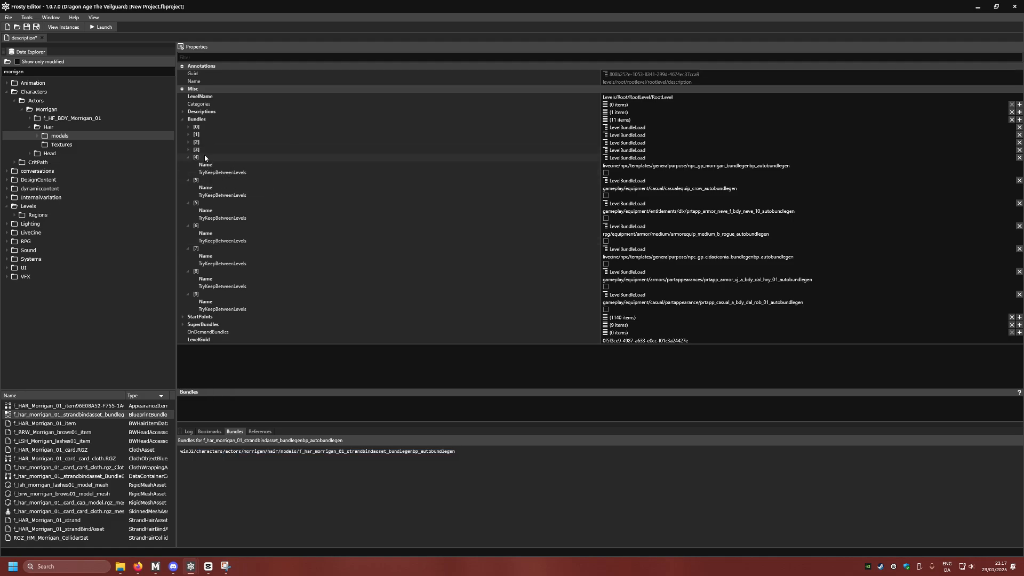
right_click(205, 158)
left_click(220, 192)
left_click(188, 181)
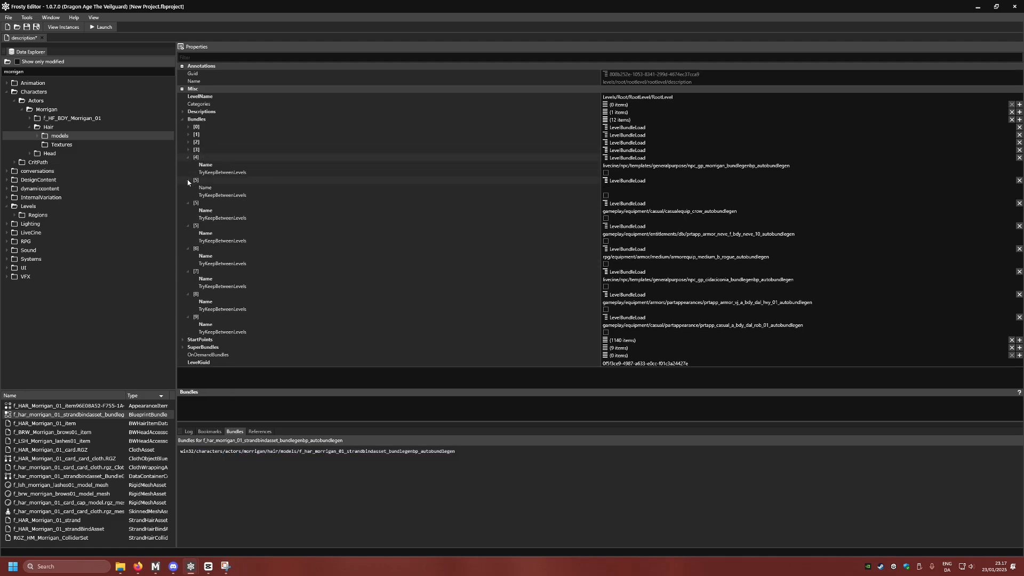
left_click(644, 189)
key("ctrl+v")
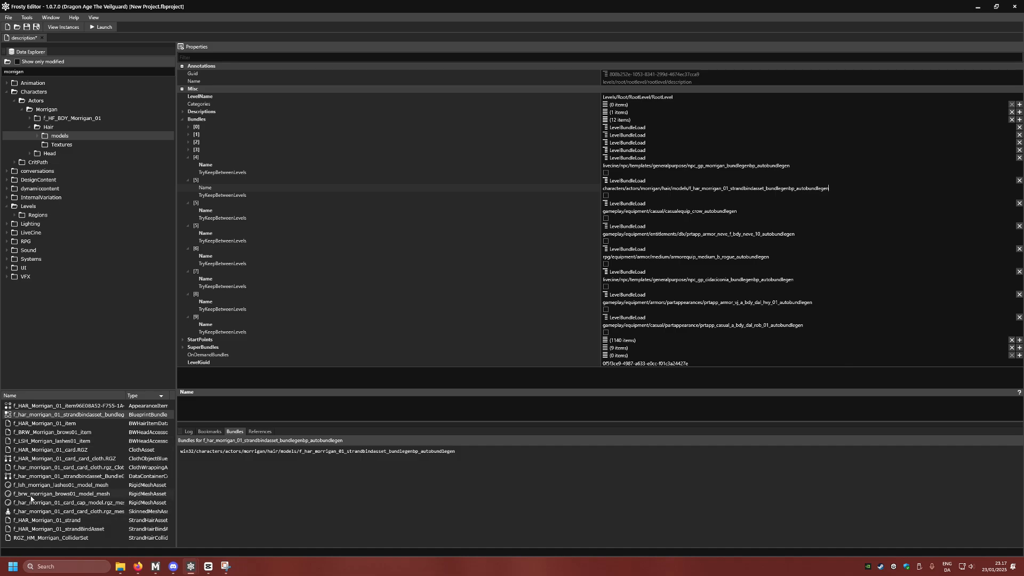
key("Return")
Select f_HAR_Morrigan_01_item and highlight its npclight_morrigan__convo bundle path without the "win32/" prefix.
left_click(59, 422)
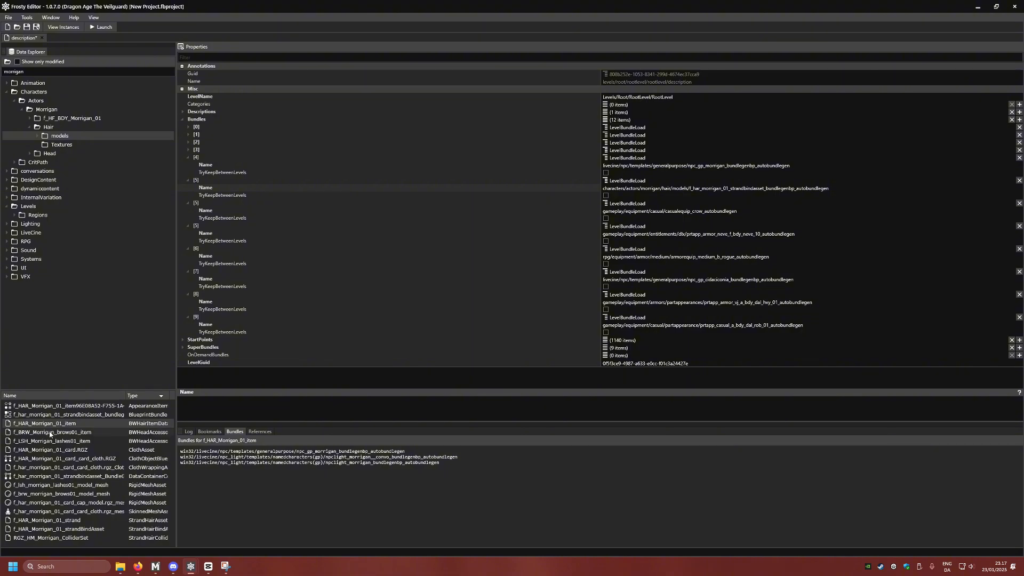
left_click(38, 396)
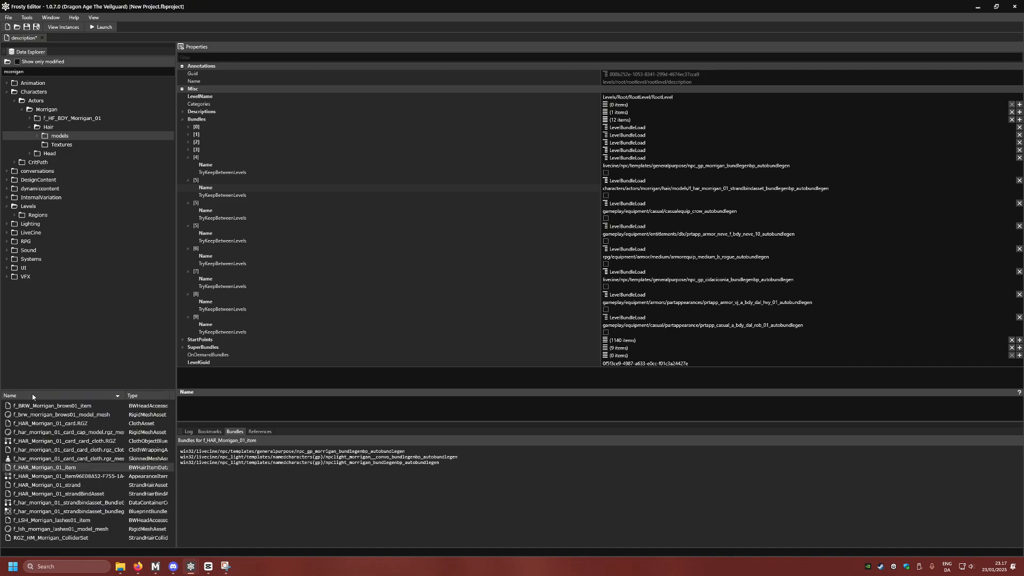
left_click(159, 396)
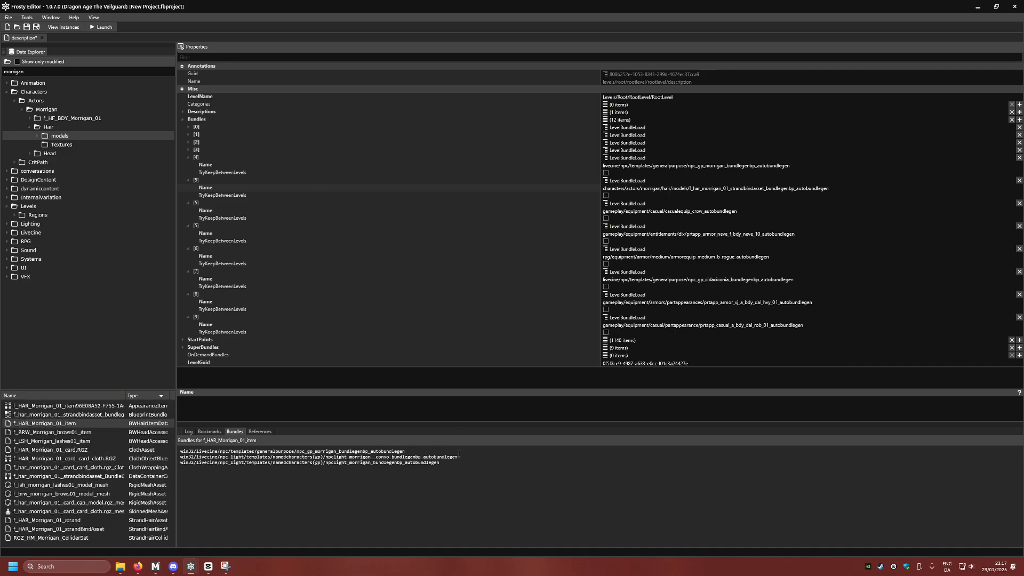
left_click_drag(458, 457, 201, 458)
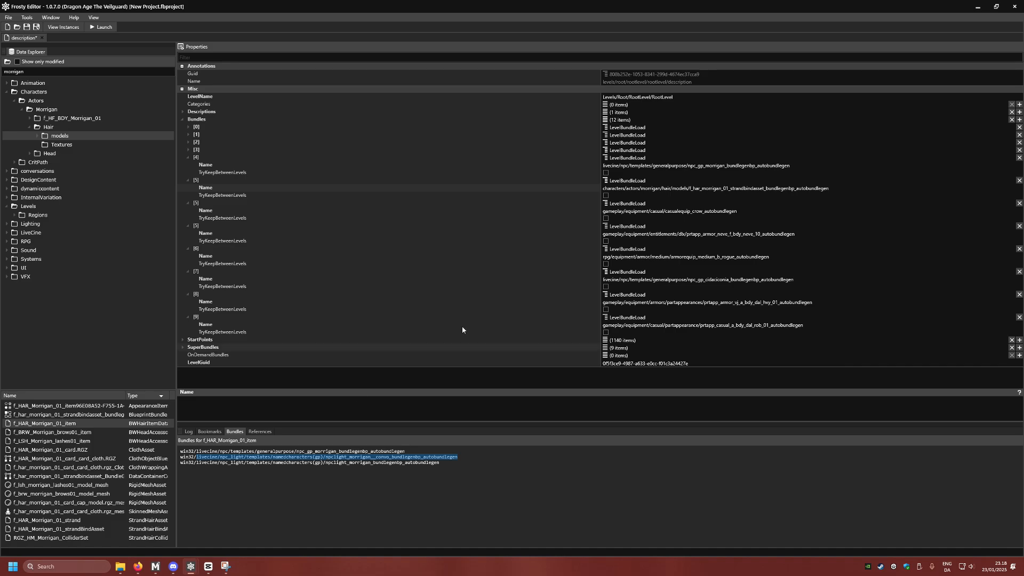
Insert a bundle entry before the Morrigan strandbindasset entry and name it livecine/npc_light/templates/namedcharacters(gp)/npclight_morrigan__convo_bundlegenbp_autobundlegen.
left_click(809, 164)
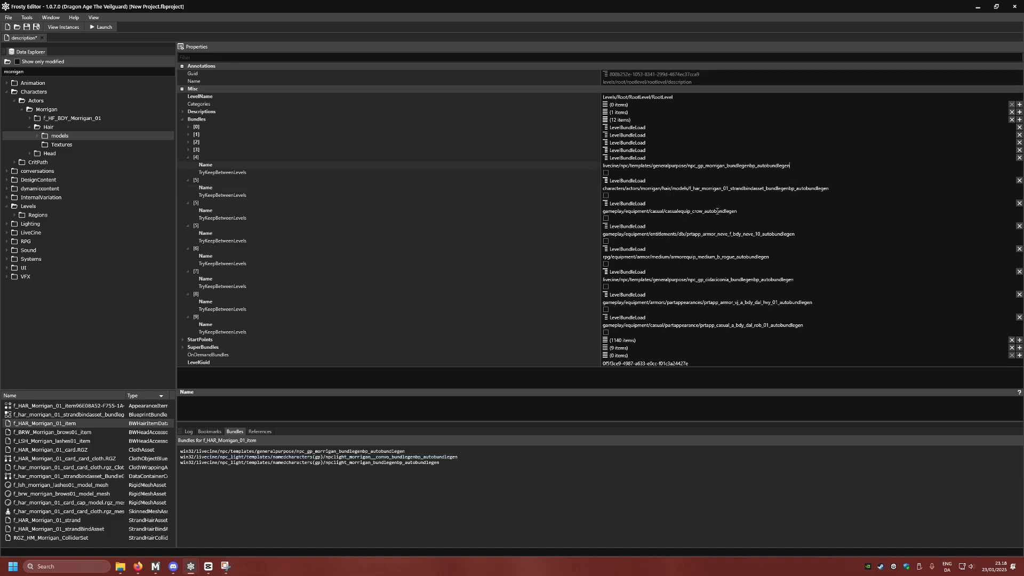
left_click(269, 177)
right_click(215, 181)
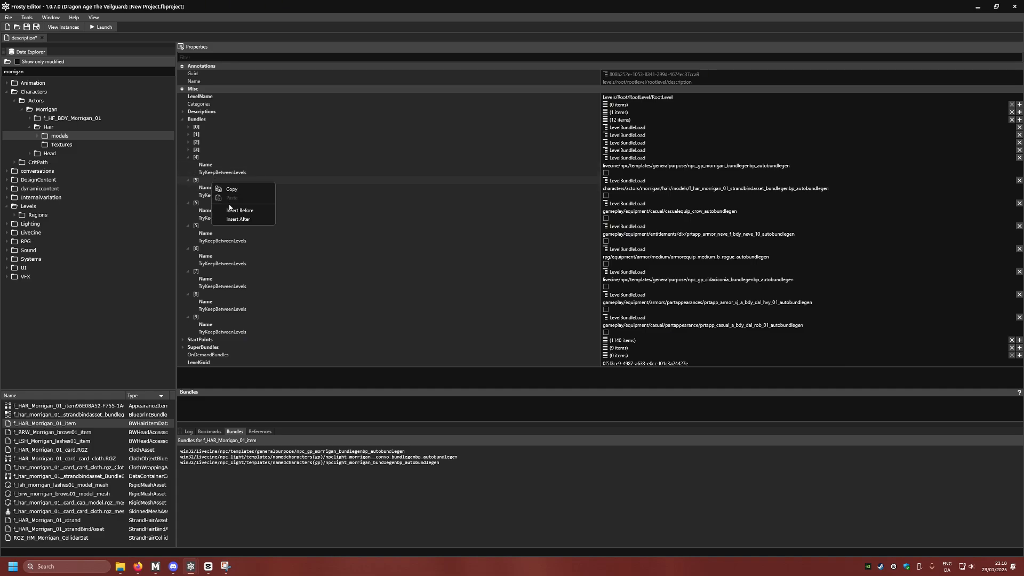
left_click(191, 180)
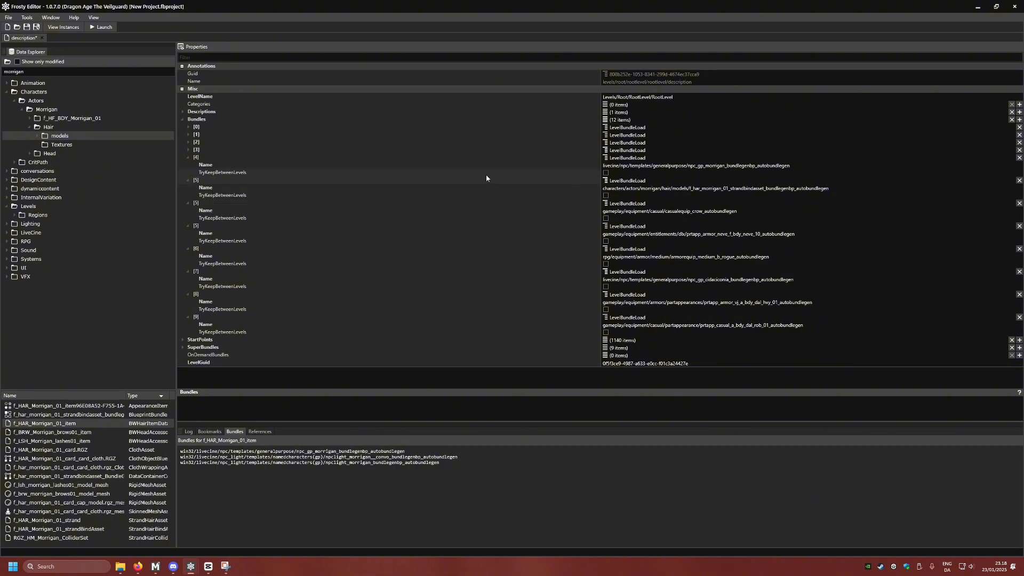
right_click(218, 183)
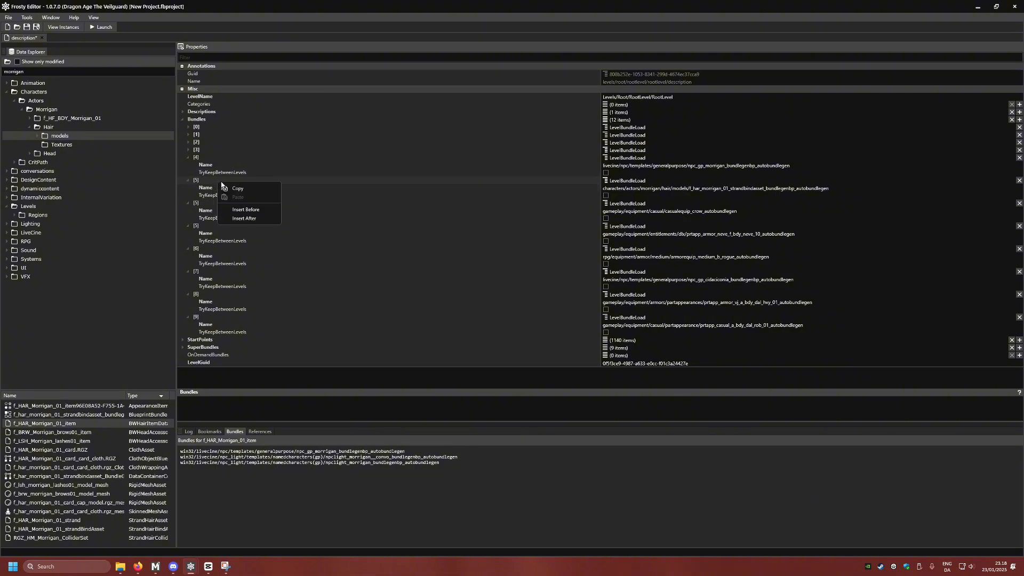
left_click(238, 210)
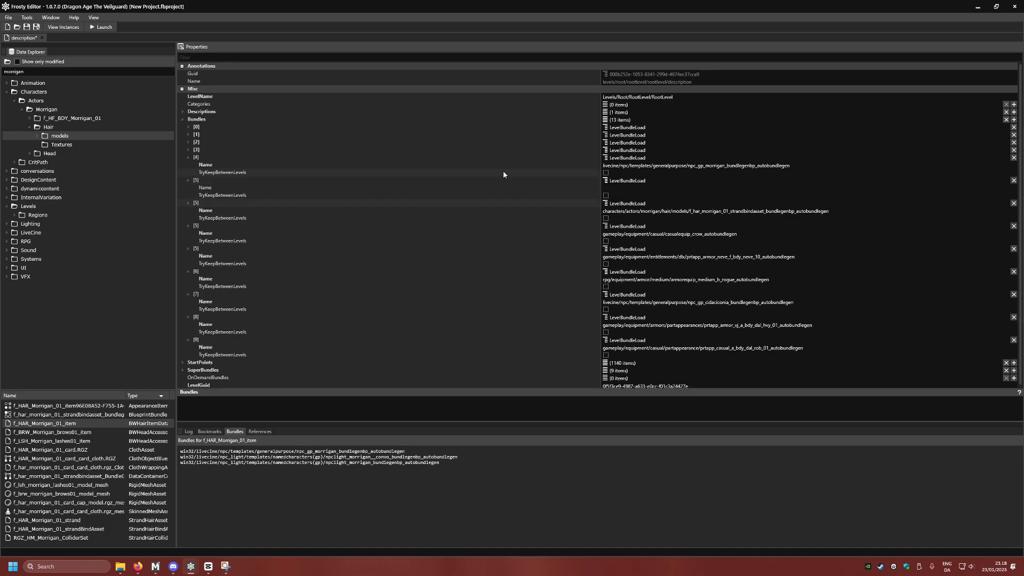
left_click(626, 189)
type("livecine/npc_light/templates/namedcharacters(gp)/npclight_morrigan__convo_bundlegenbp_autobundlegen")
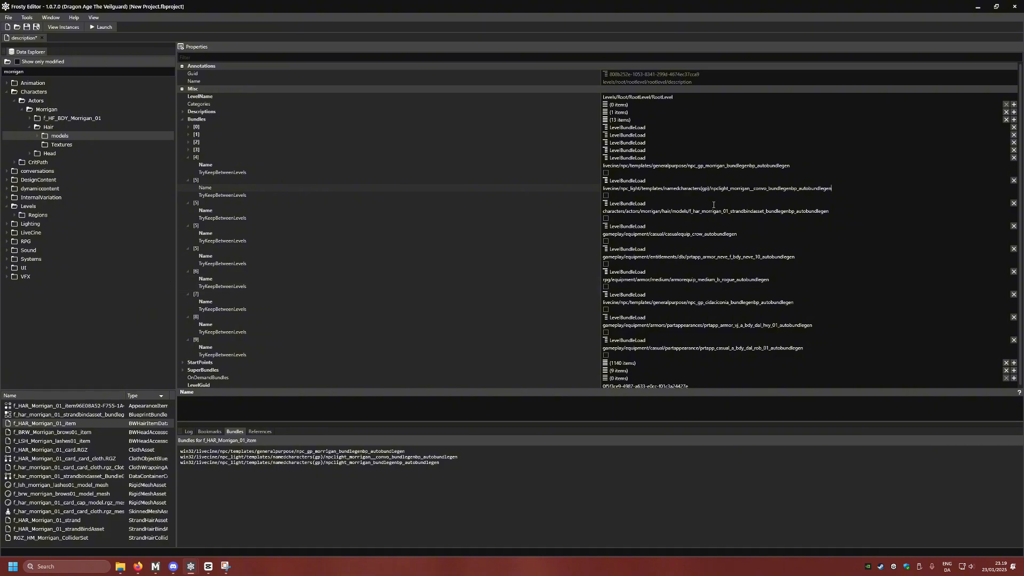
left_click_drag(861, 186, 502, 192)
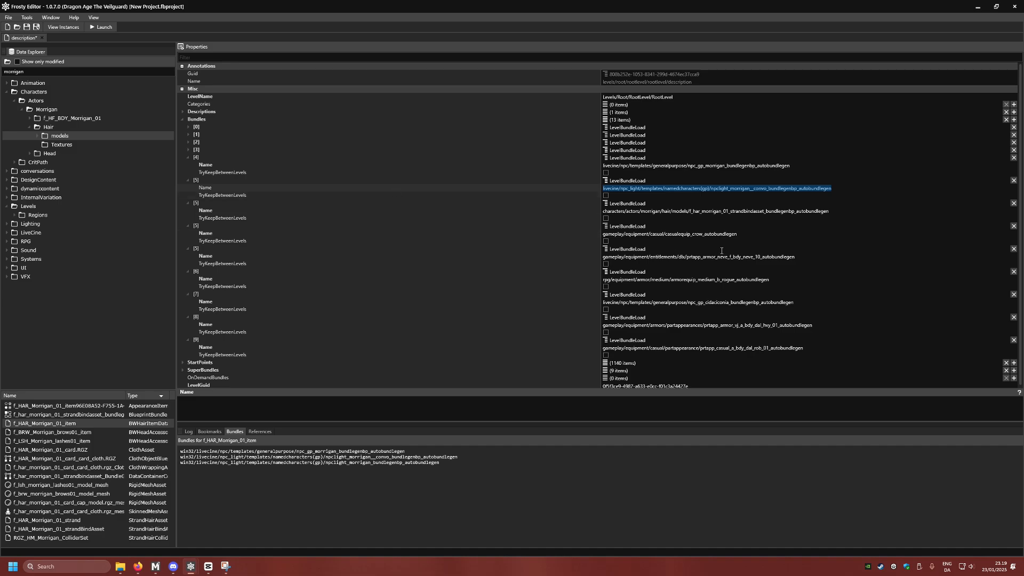
left_click(866, 188)
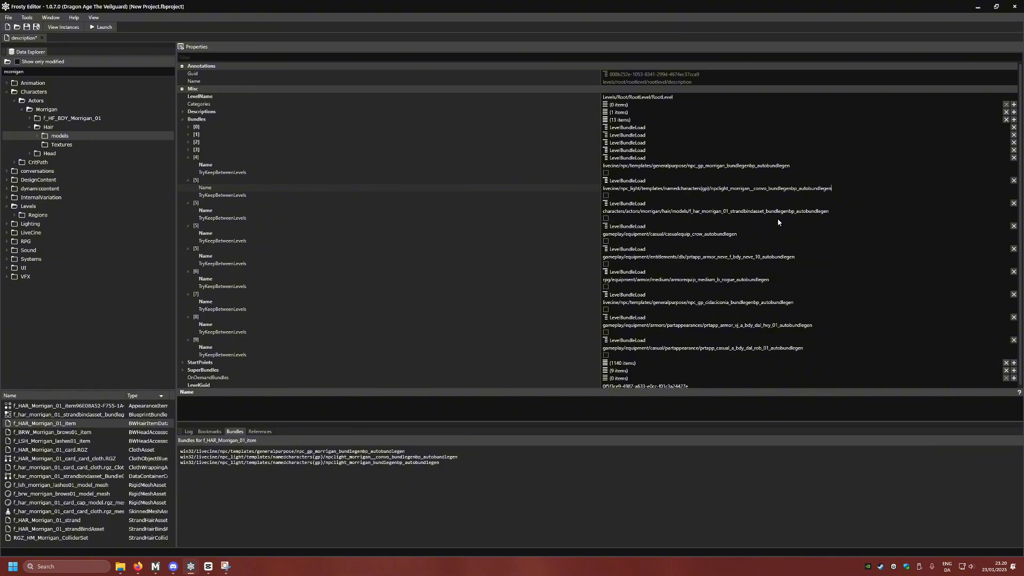
Search the data explorer for solas and open the Characters/Actors/Solas/hair/models folder.
left_click_drag(59, 70, 1, 55)
key("BackSpace")
type("solas")
key("Return")
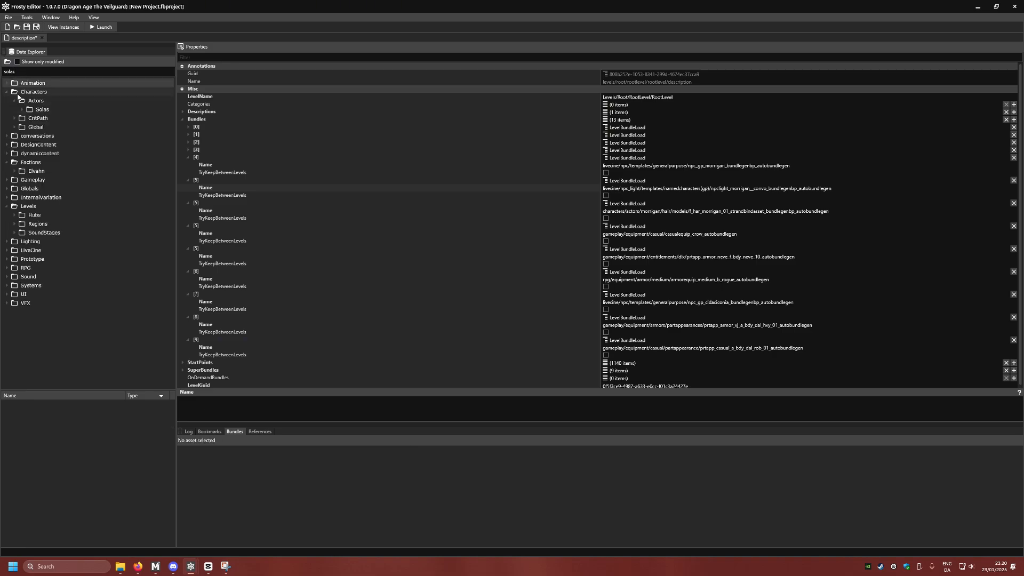
left_click(38, 101)
left_click(39, 109)
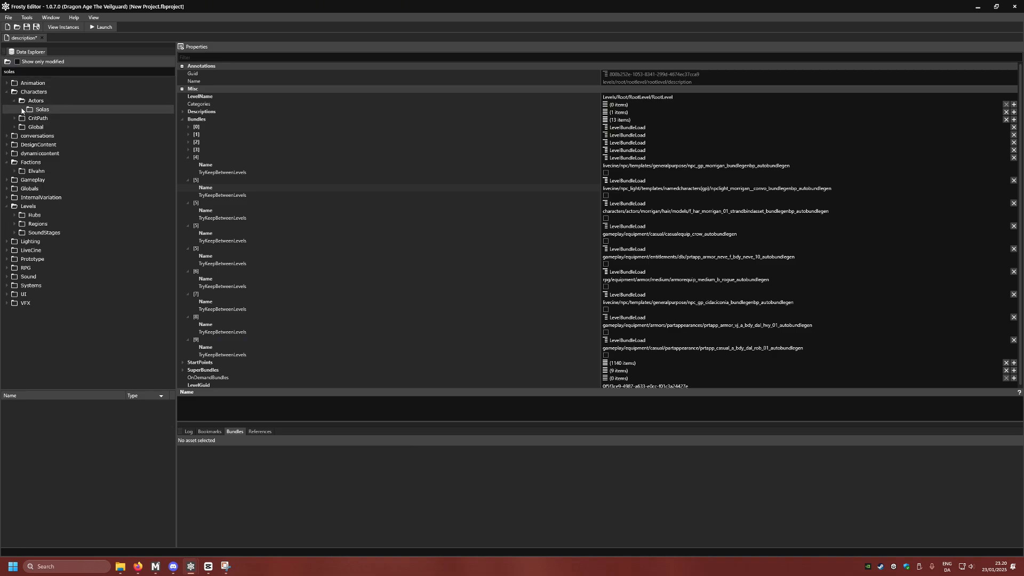
left_click(22, 110)
left_click(39, 119)
left_click(30, 119)
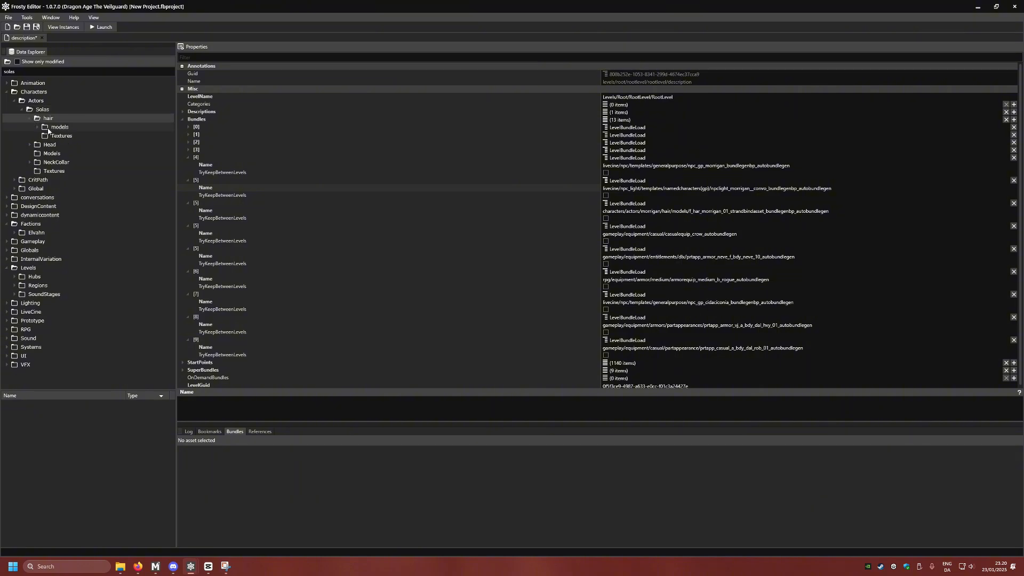
left_click(49, 127)
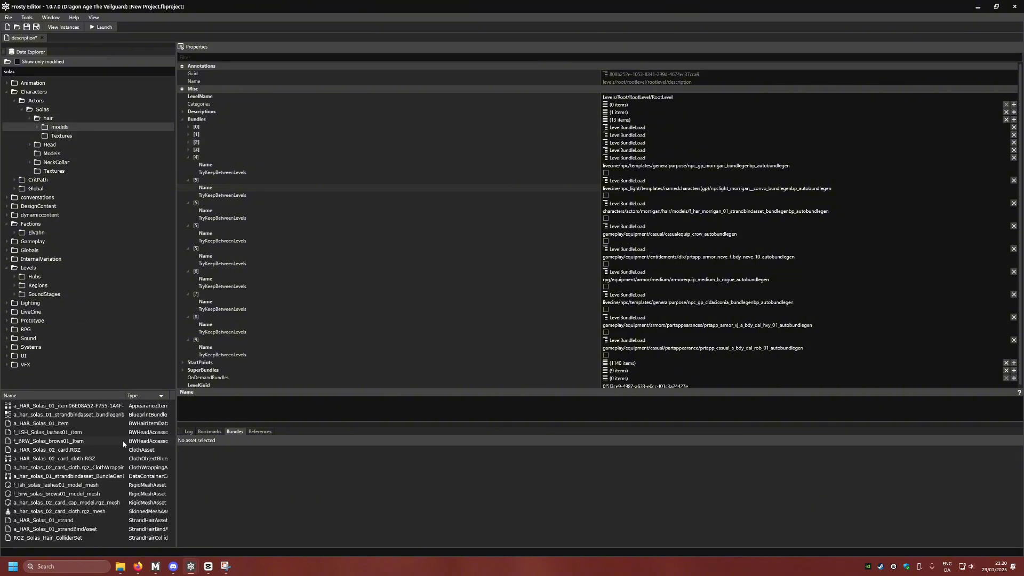
Select the a_HAR_Solas_01_item appearance asset and copy its npc_gp_young_solas bundle path without the "win32/" prefix.
left_click(88, 406)
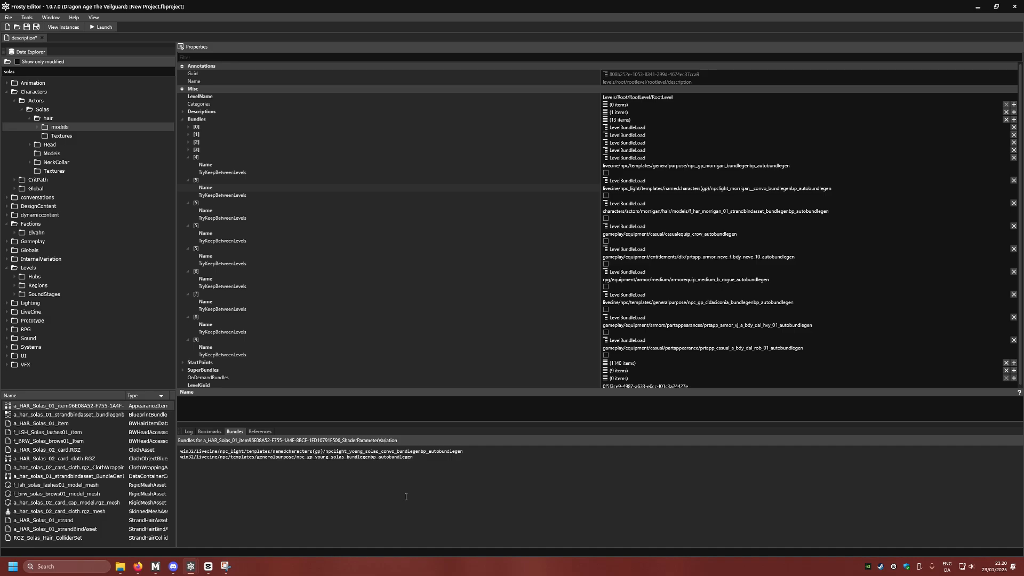
left_click_drag(416, 459, 197, 457)
key("ctrl+c")
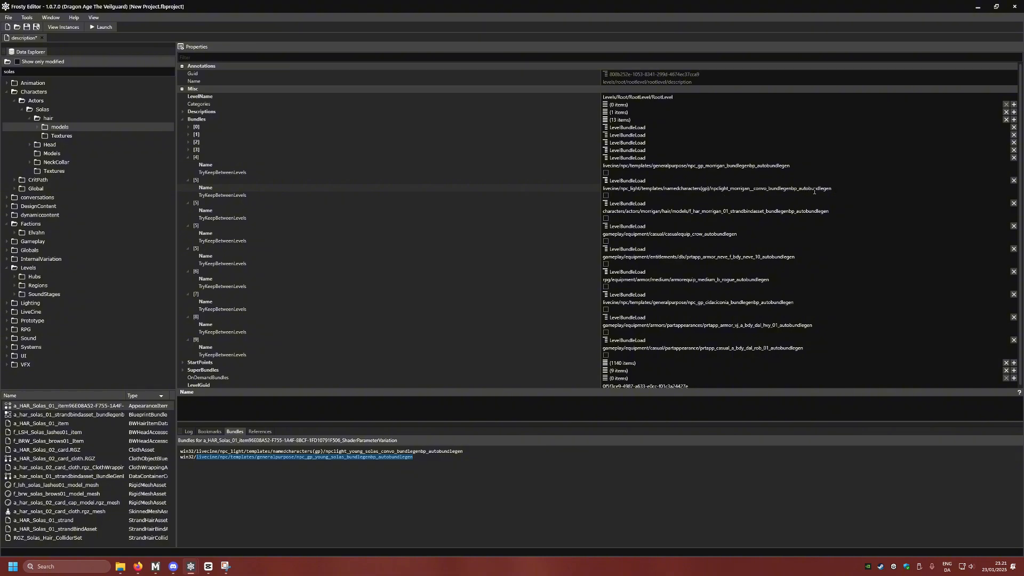
Insert a bundle entry after the npc_gp_morrigan entry and name it livecine/npc/templates/generalpurpose/npc_gp_young_solas_bundlegenbp_autobundlegen.
left_click(832, 189)
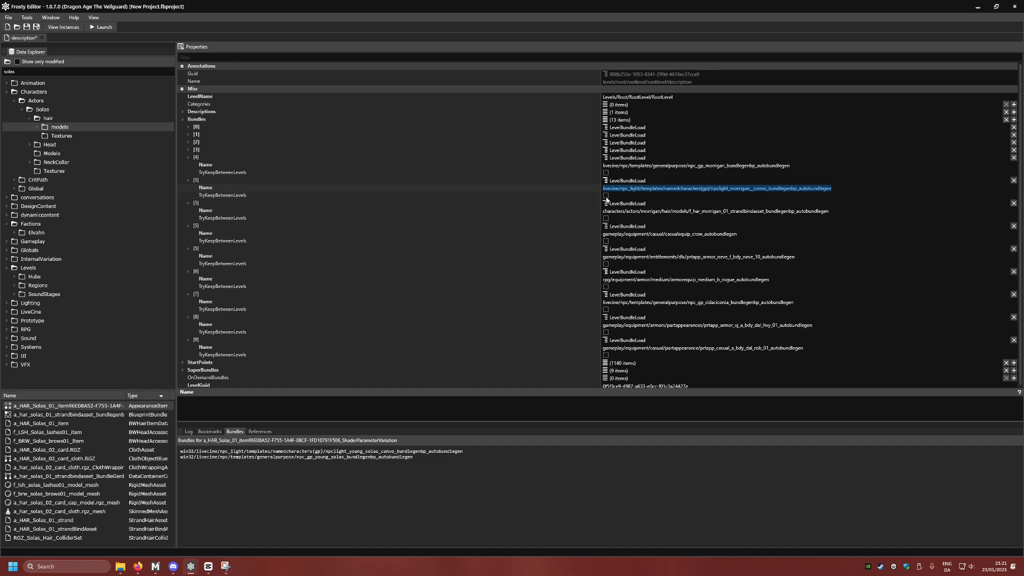
left_click_drag(829, 212, 462, 225)
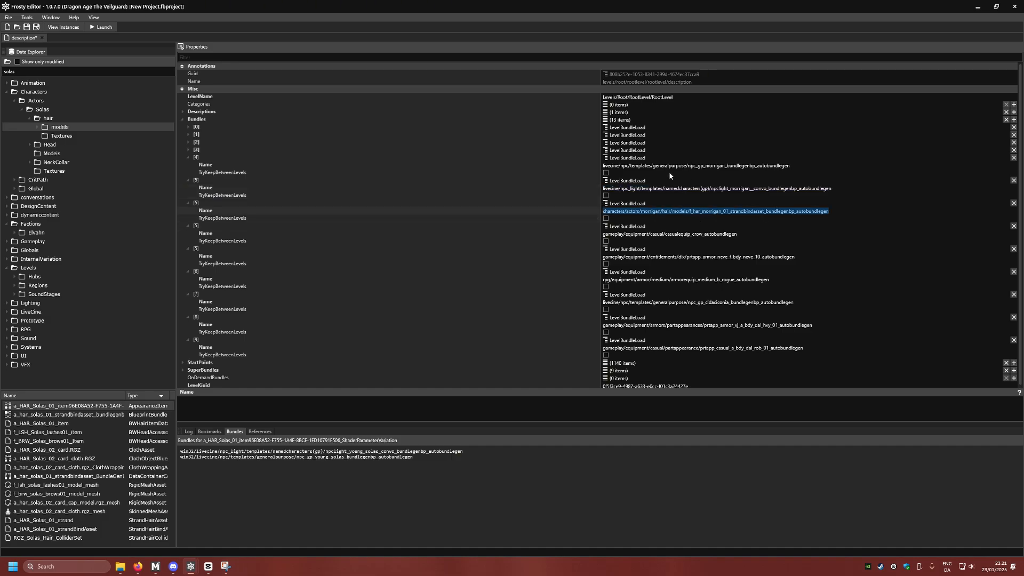
left_click(203, 173)
left_click(204, 165)
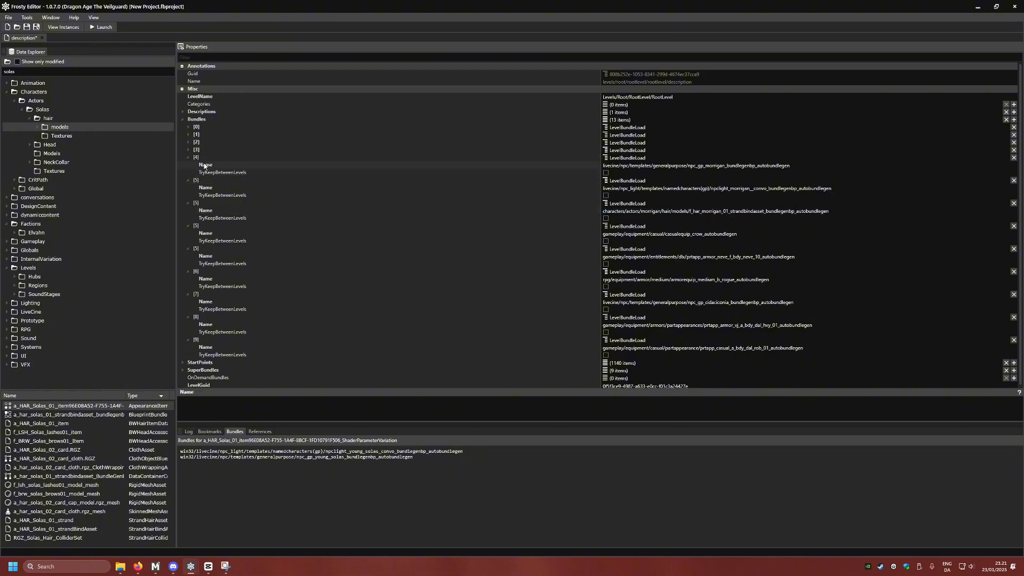
left_click(200, 157)
right_click(200, 158)
left_click(218, 196)
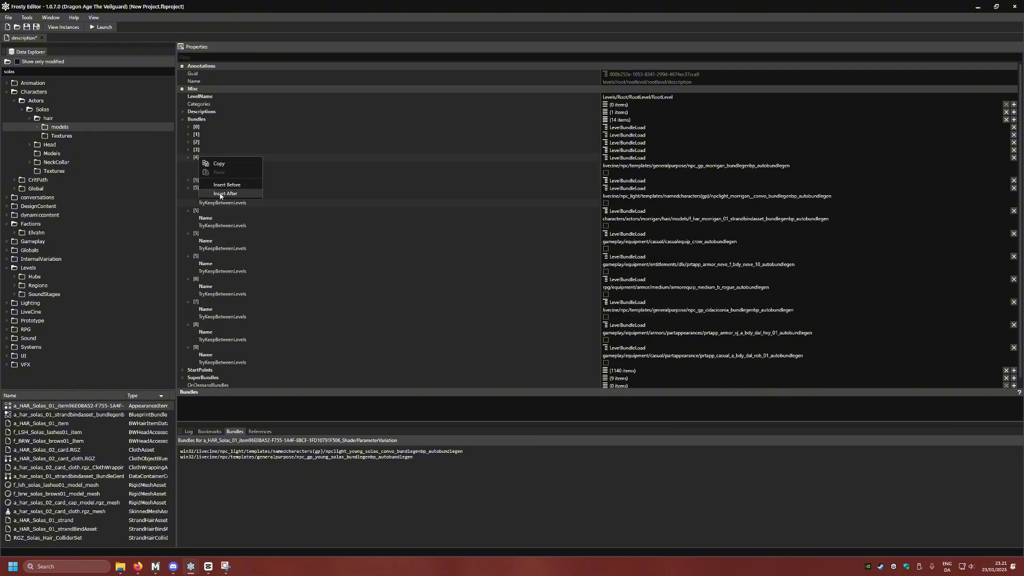
left_click(188, 182)
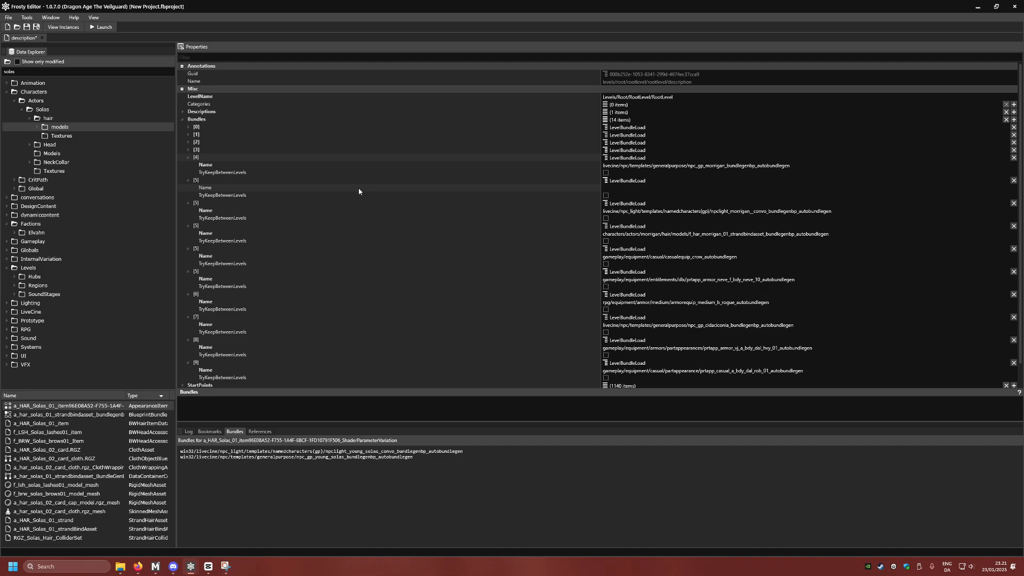
left_click(634, 189)
key("ctrl+v")
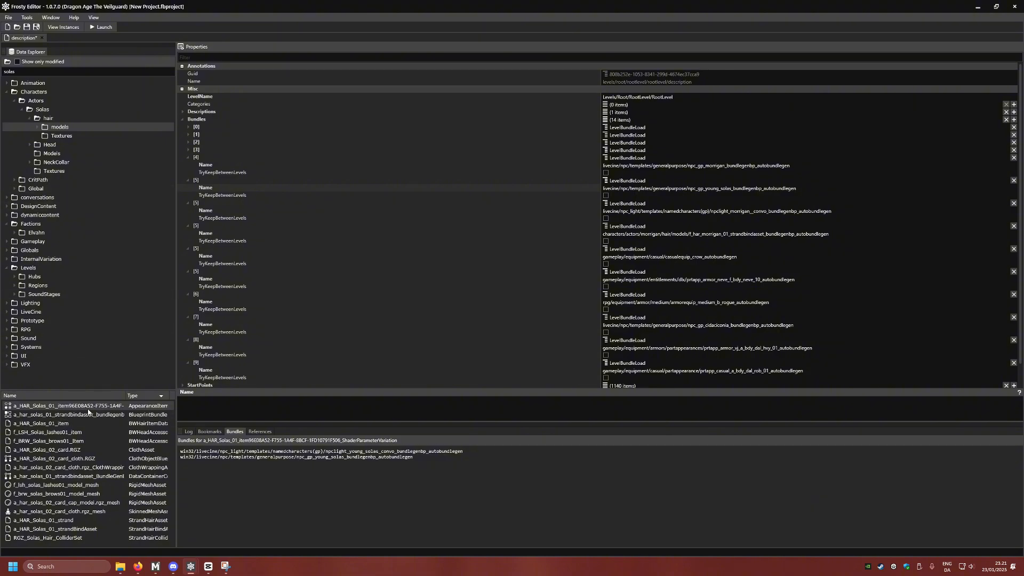
Copy the Solas strandbindasset bundle path, insert an entry after npc_gp_young_solas and name it characters/actors/solas/hair/models/a_har_solas_01_strandbindasset_bundlegenbp_autobundlegen.
left_click(69, 415)
left_click_drag(454, 453, 203, 452)
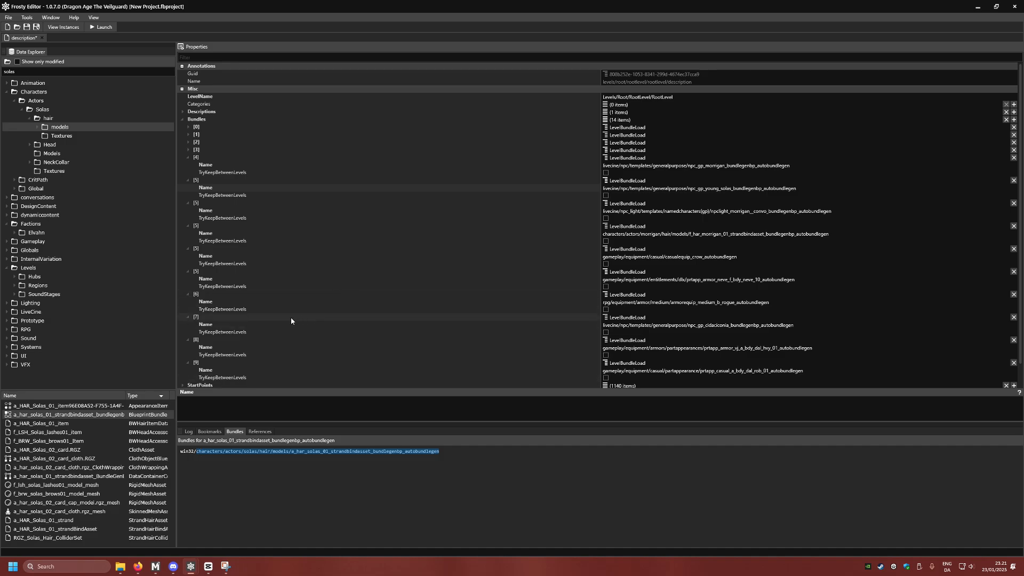
left_click(198, 183)
right_click(198, 183)
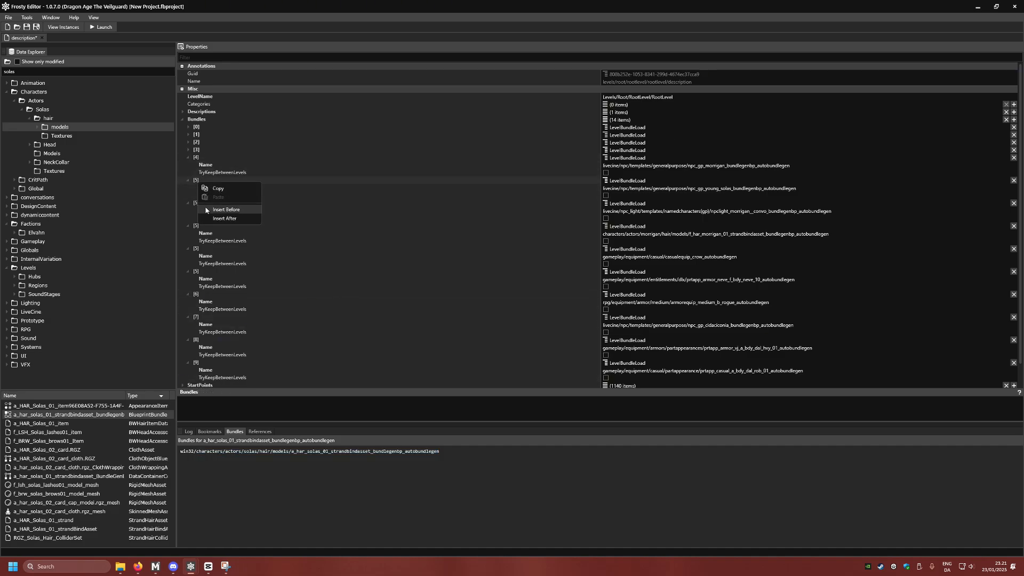
left_click(248, 218)
left_click(637, 211)
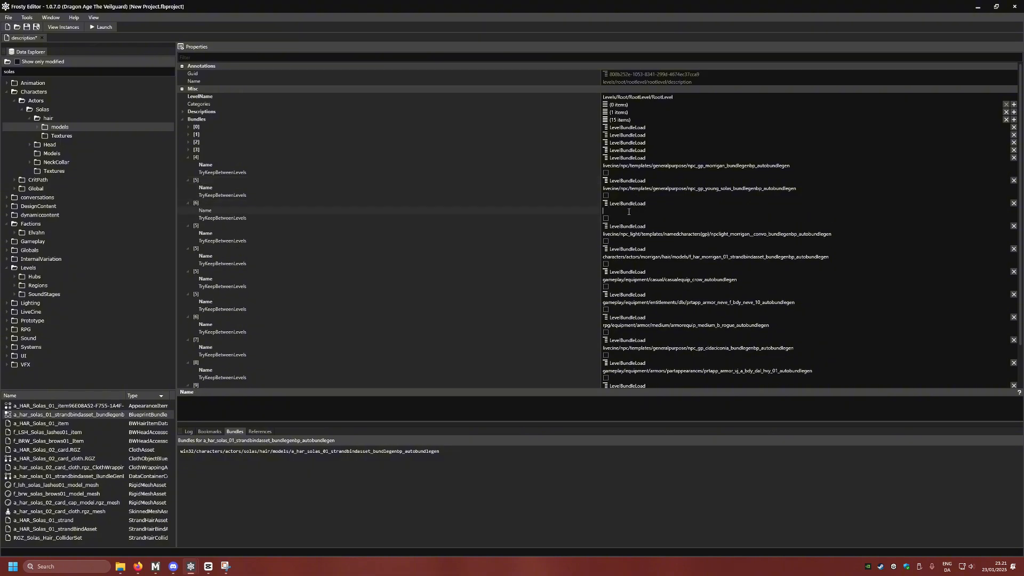
type("characters/actors/solas/hair/models/a_har_solas_01_strandbindasset_bundlegenbp_autobundlegen")
Insert a bundle entry after the Solas strandbindasset entry and move the strandbindasset path into it, leaving entry [6] without a name.
right_click(201, 206)
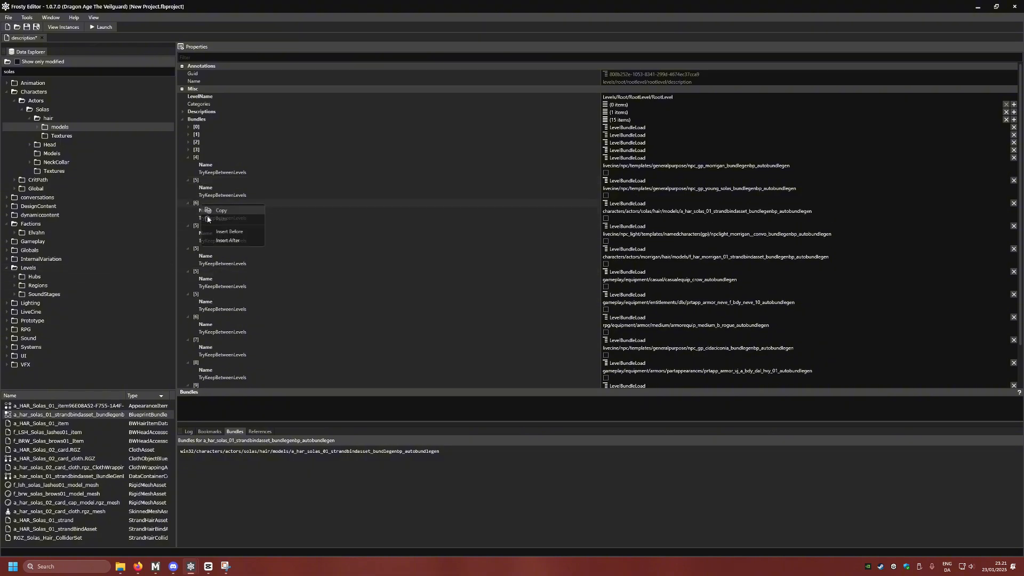
left_click(219, 242)
left_click(188, 225)
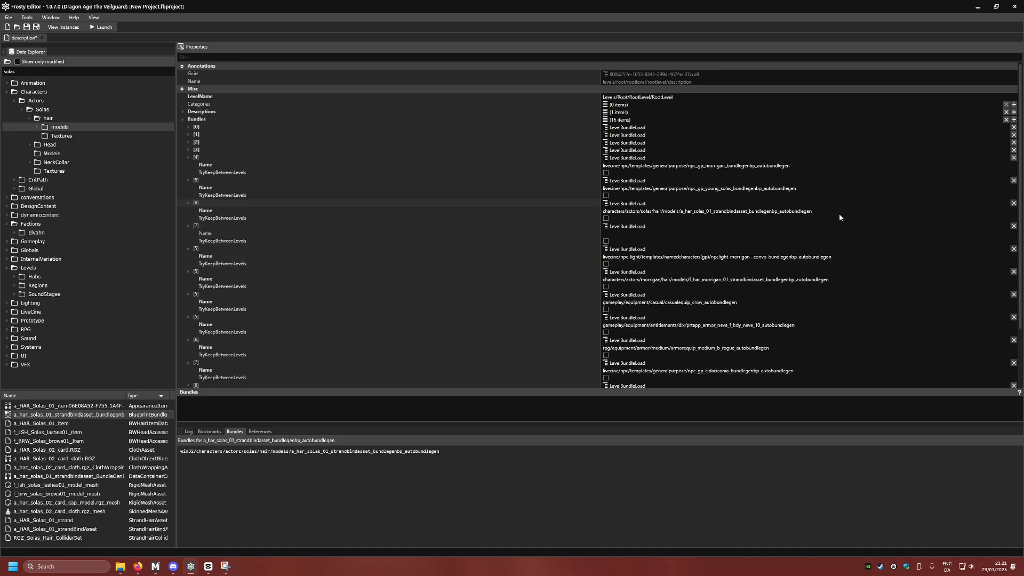
left_click(399, 211)
key("ctrl+c")
key("BackSpace")
left_click(636, 233)
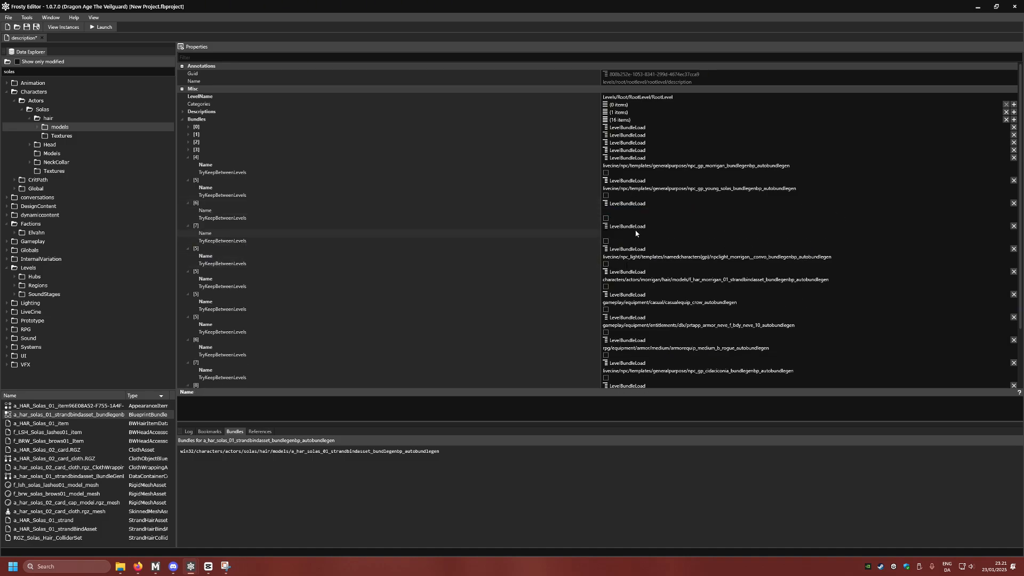
key("ctrl+v")
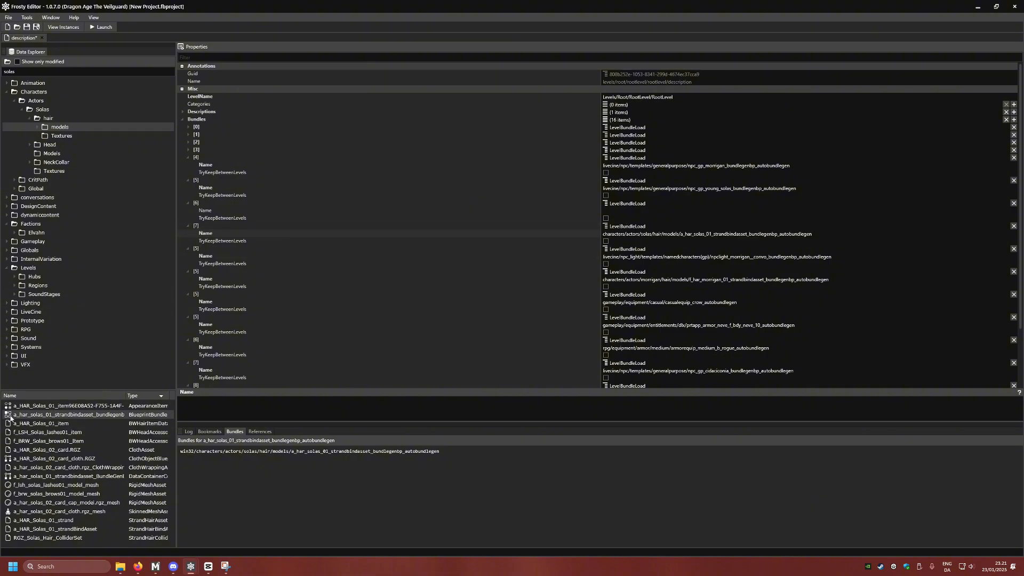
Copy the convo bundle path of a_HAR_Solas_01_item and name entry [6] livecine/npc_light/templates/namedcharacters(gp)/npclight_young_solas_convo_bundlegenbp_autobundlegen.
left_click(43, 423)
left_click_drag(470, 451, 197, 452)
key("ctrl+c")
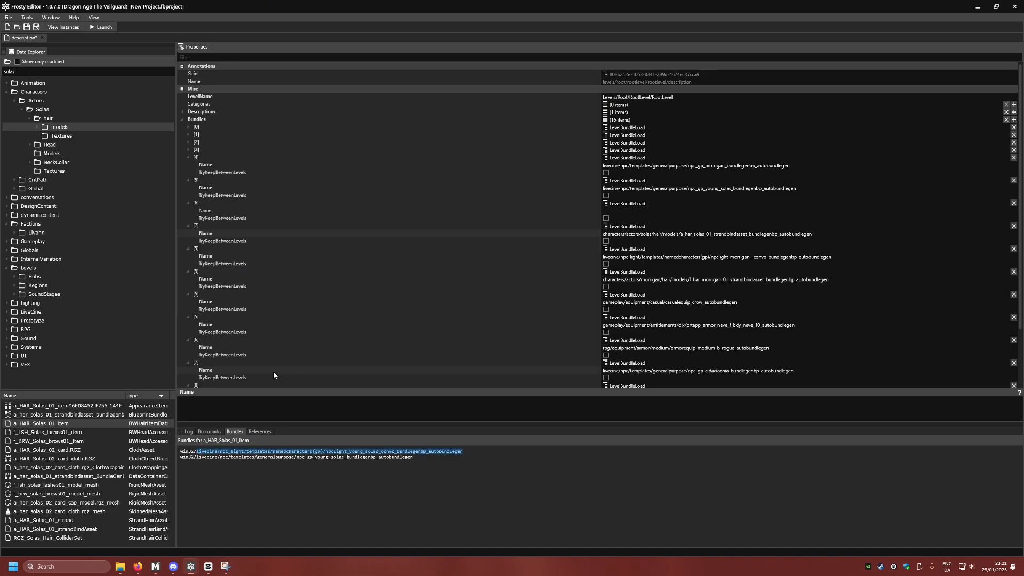
left_click(626, 209)
key("ctrl+v")
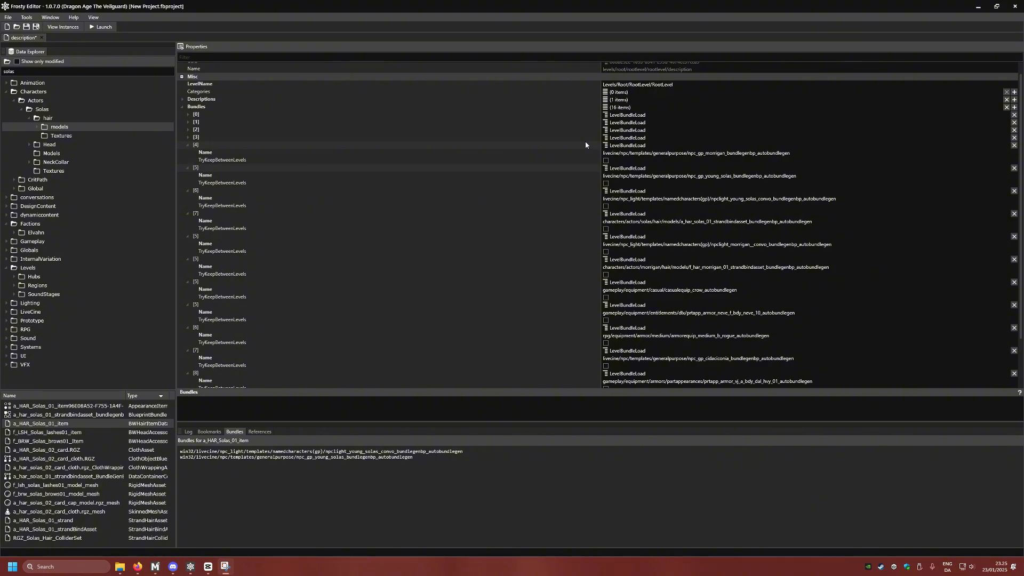
Start exporting the project to a mod, titled Library Mod, with the author's name, version 1.0.0 and category Cosmetic.
left_click(11, 16)
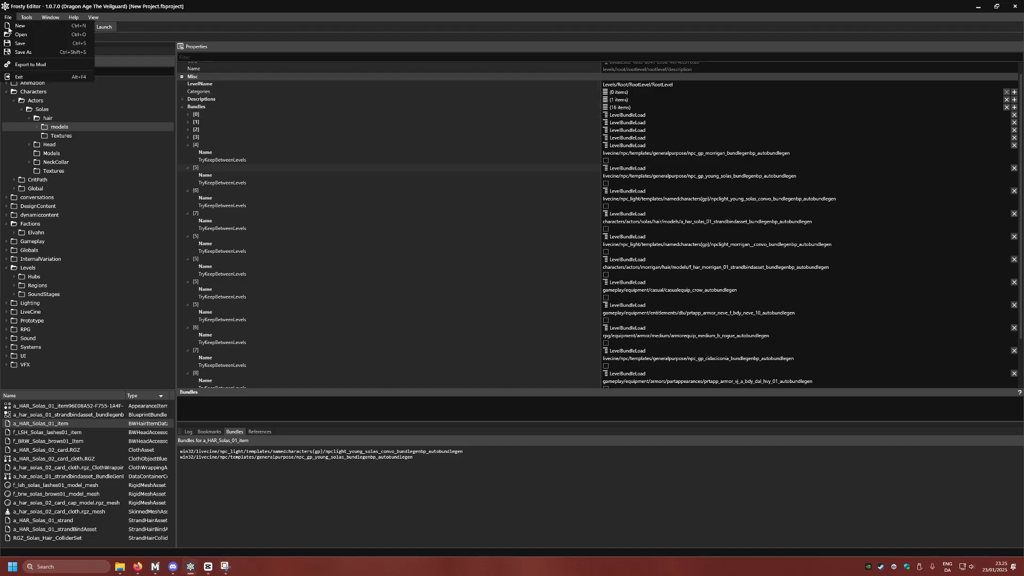
left_click(33, 67)
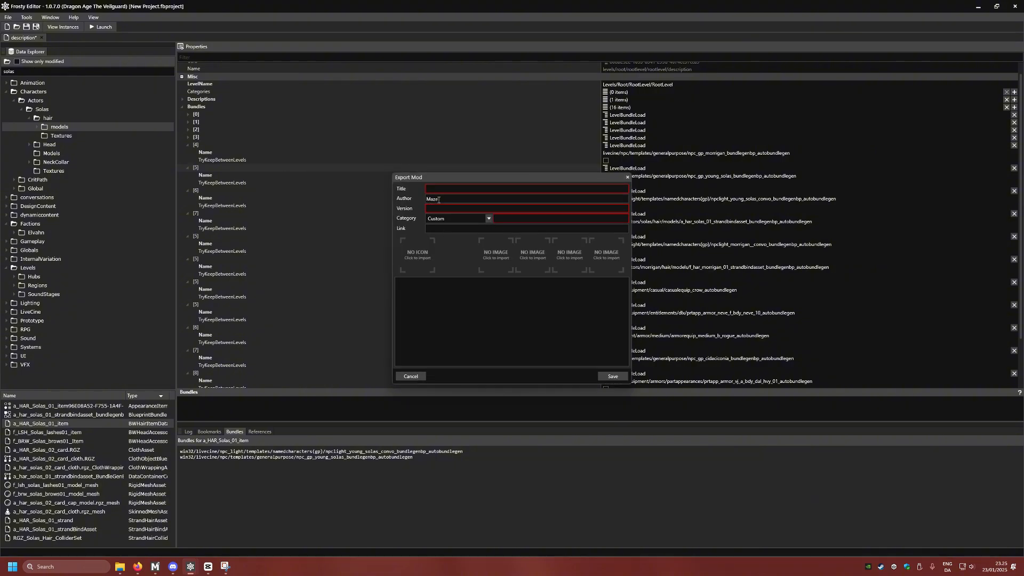
left_click_drag(438, 199, 242, 181)
key("BackSpace")
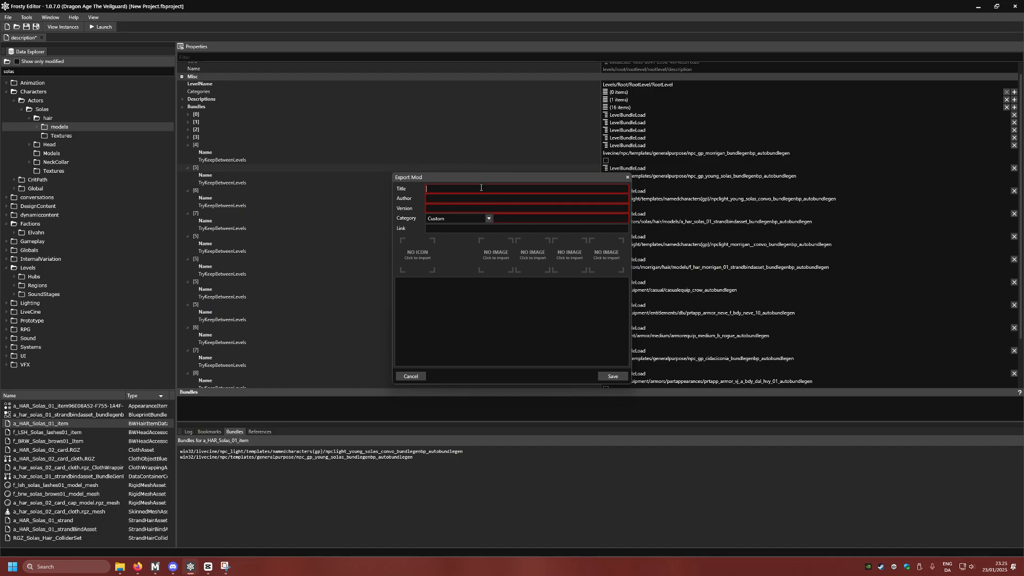
type("Library Mod")
left_click(478, 199)
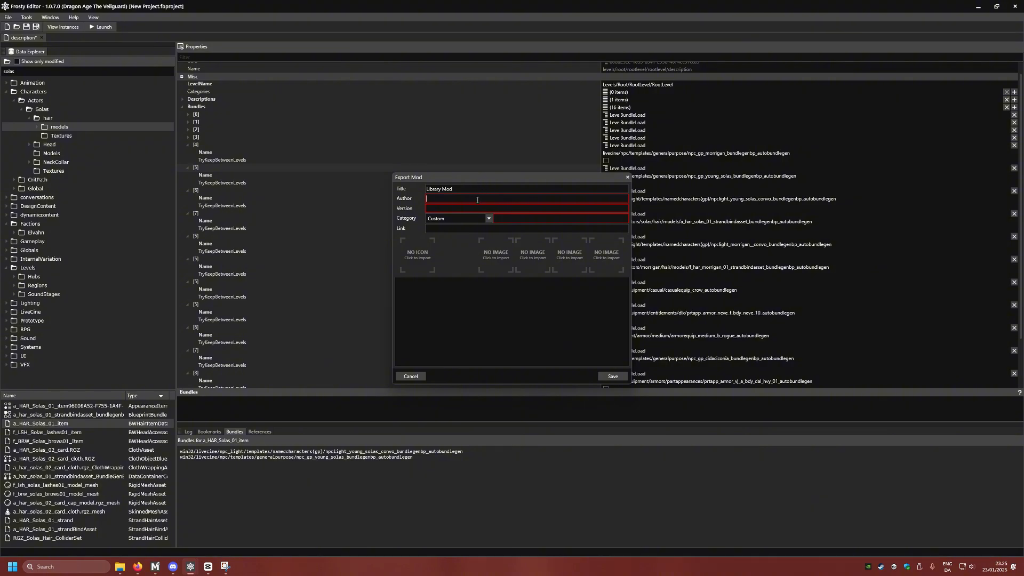
type("Maze")
left_click(483, 218)
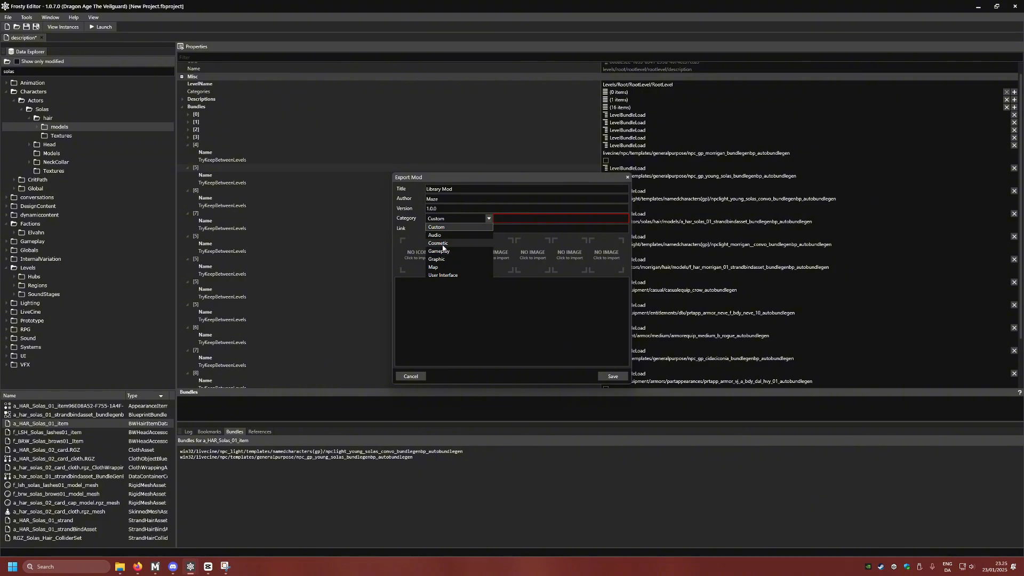
left_click(442, 245)
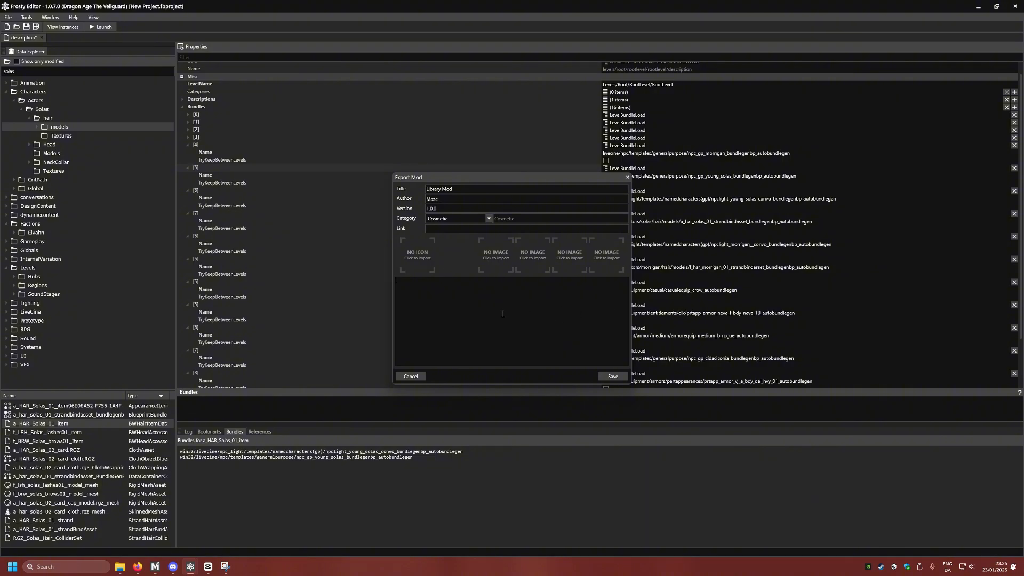
type("igjhgfihjgilh")
key("BackSpace")
key("BackSpace")
key("BackSpace")
key("BackSpace")
key("BackSpace")
key("BackSpace")
key("BackSpace")
key("BackSpace")
key("BackSpace")
key("BackSpace")
key("BackSpace")
key("BackSpace")
key("BackSpace")
Save the exported mod as a Frosty Mod file named Library Mod in the Downloads folder.
left_click(613, 376)
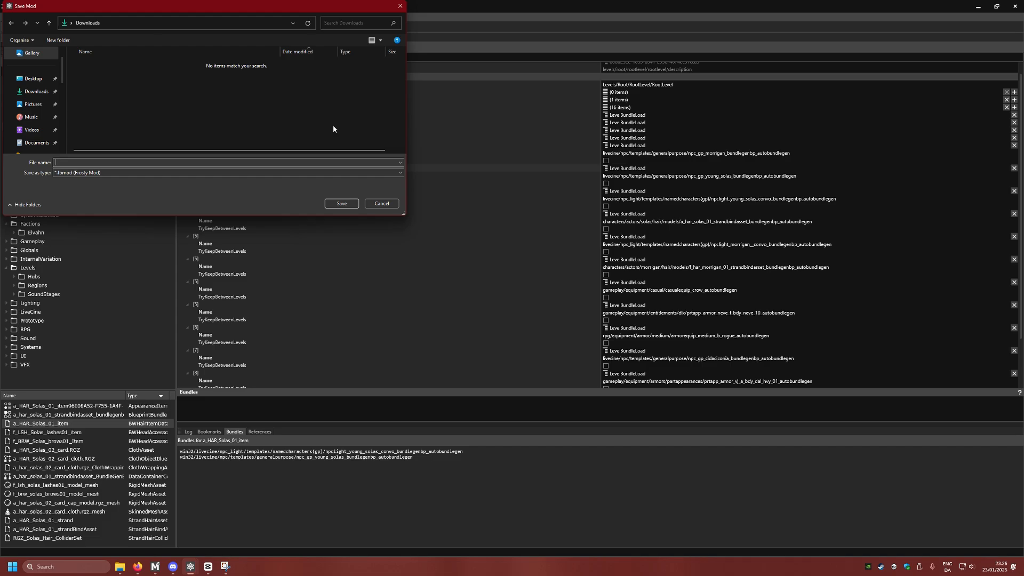
type("Library Mod")
key("Return")
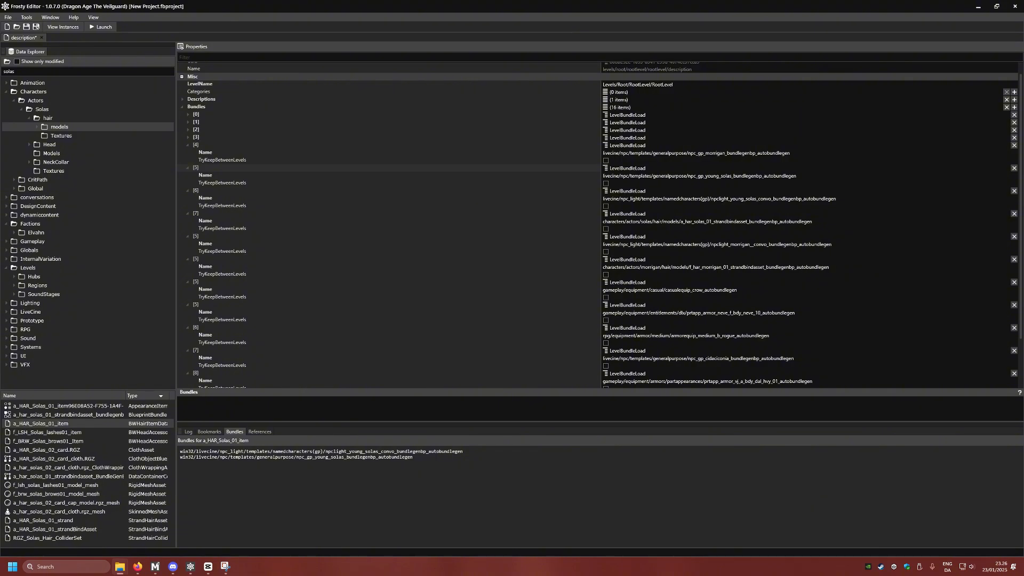
Switch to File Explorer, open the Downloads folder and delete Library Mod.fbmod.
left_click(120, 566)
left_click(201, 207)
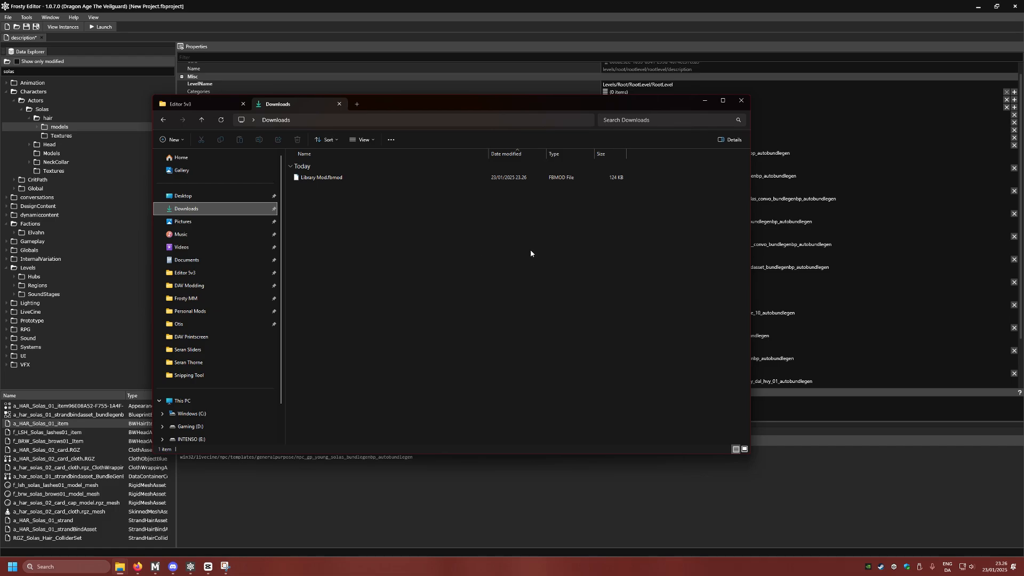
left_click(319, 177)
left_click(297, 139)
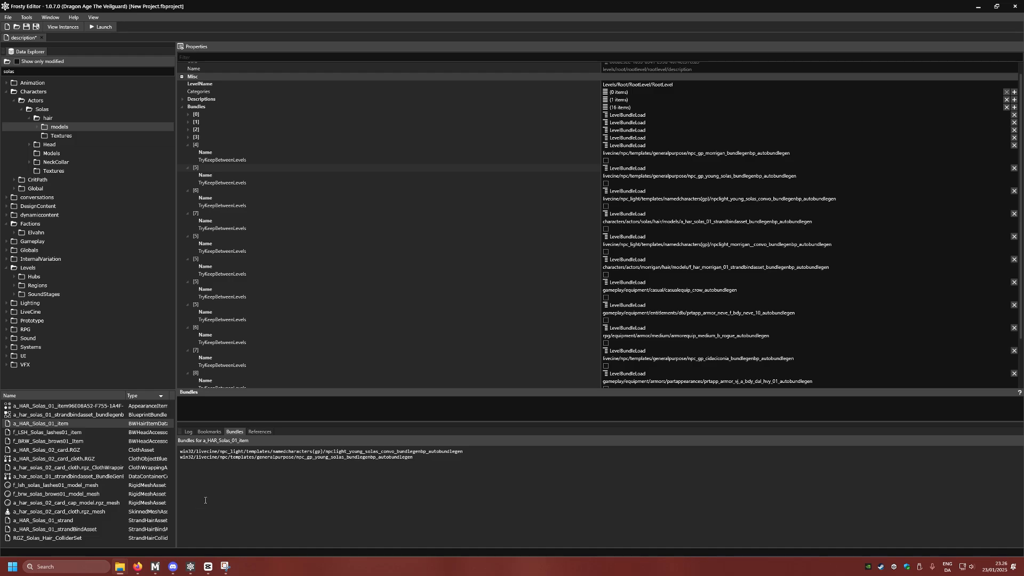
Switch to Frosty Mod Manager and examine the start of the applied mods' load order.
left_click(163, 564)
left_click(134, 132)
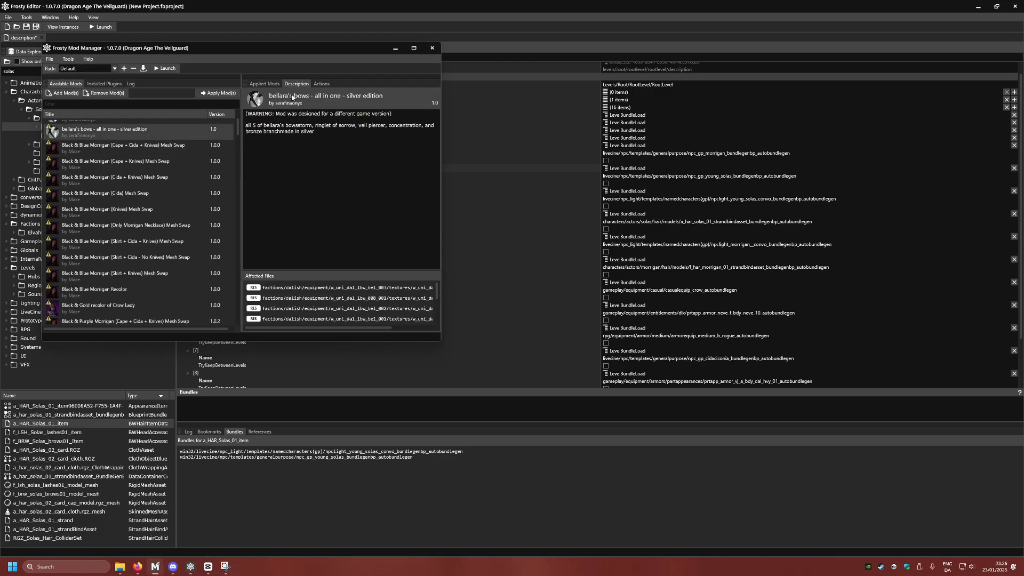
left_click(264, 84)
scroll(165, 239, "up", 3)
scroll(375, 211, "up", 4)
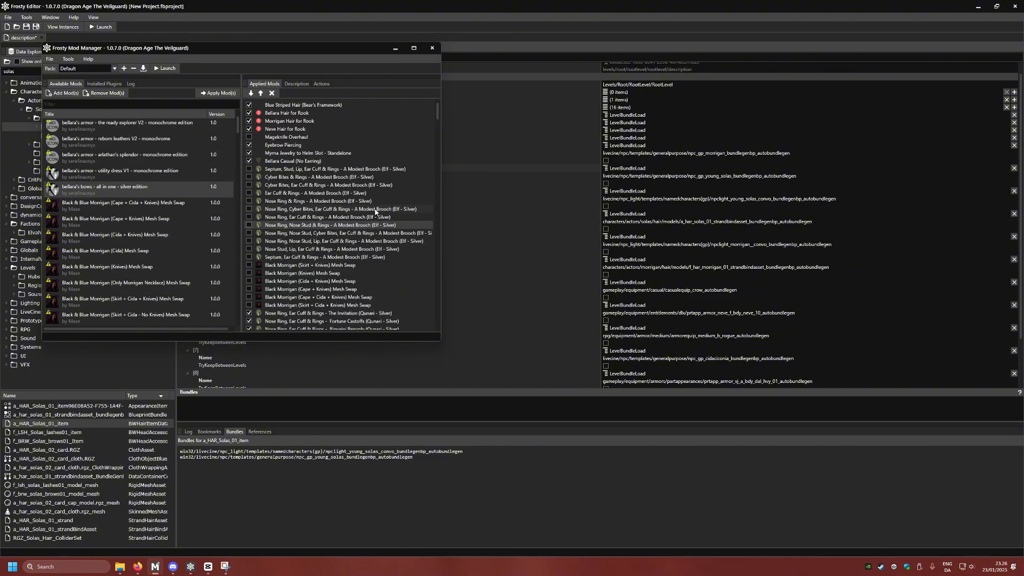
scroll(389, 112, "down", 10)
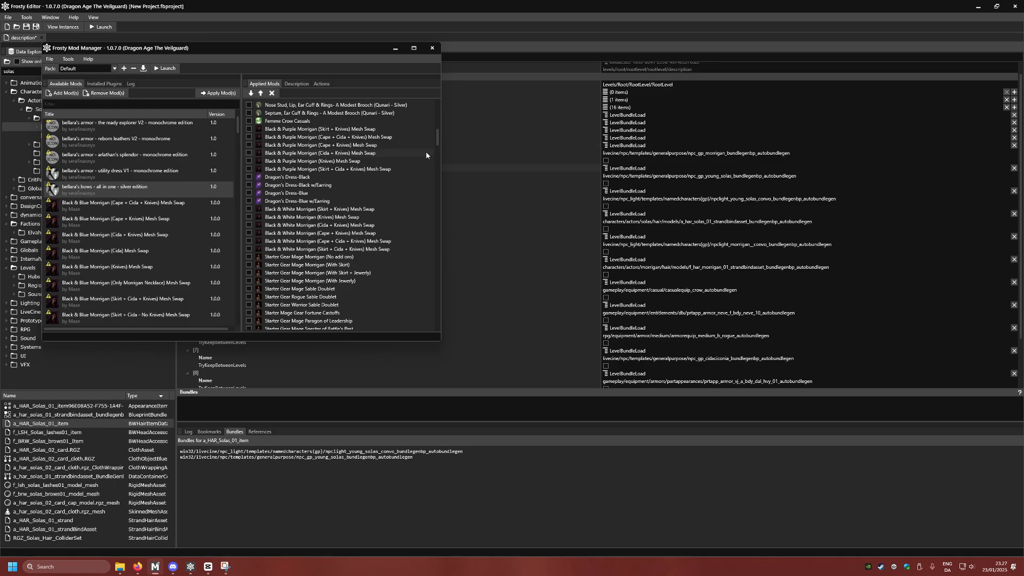
left_click_drag(436, 142, 440, 111)
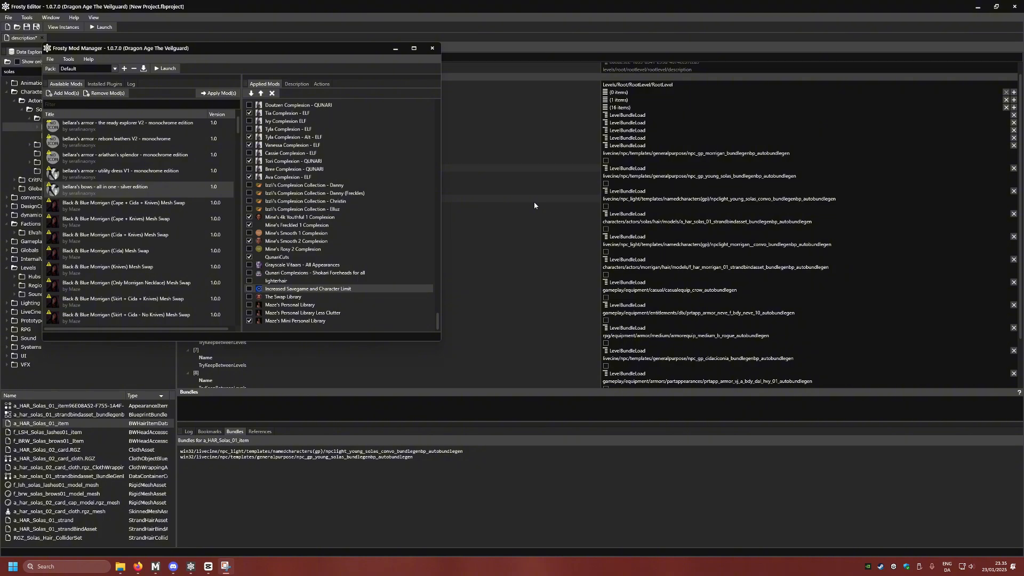
Review the applied mods' load order backwards, from the library mods at its end to the hair and jewelry mods at its start.
scroll(371, 240, "up", 20)
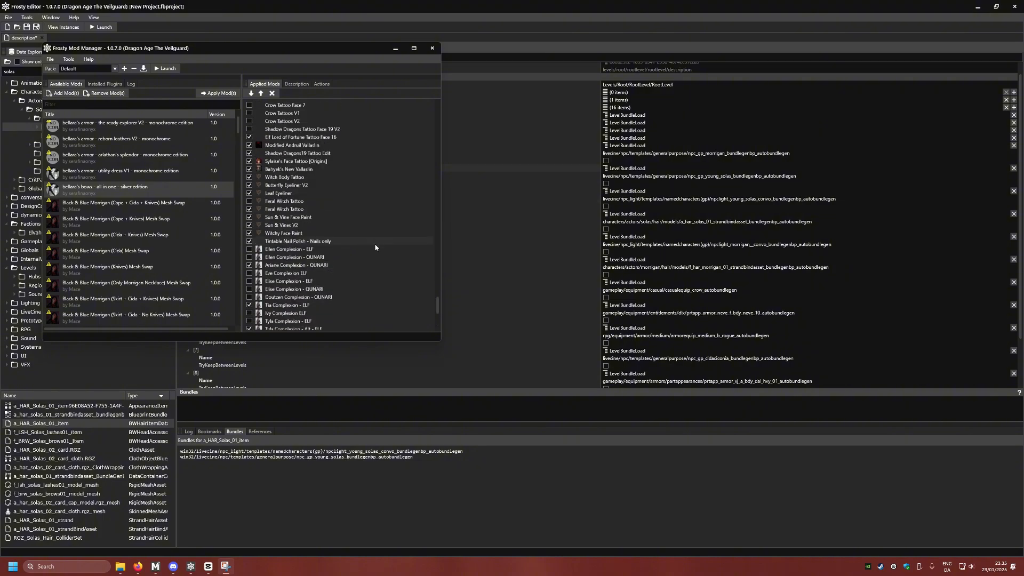
scroll(377, 249, "up", 10)
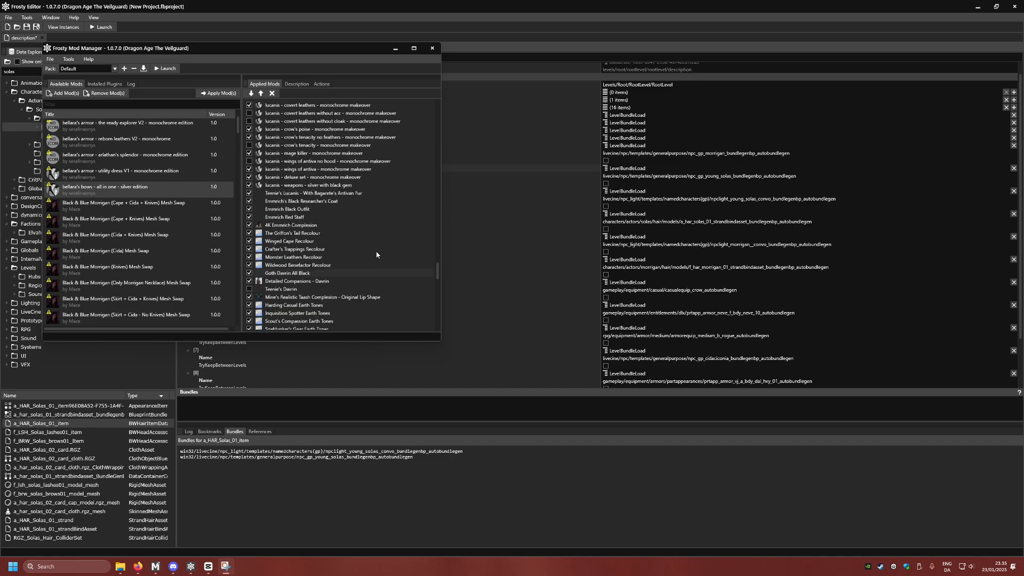
scroll(381, 250, "up", 10)
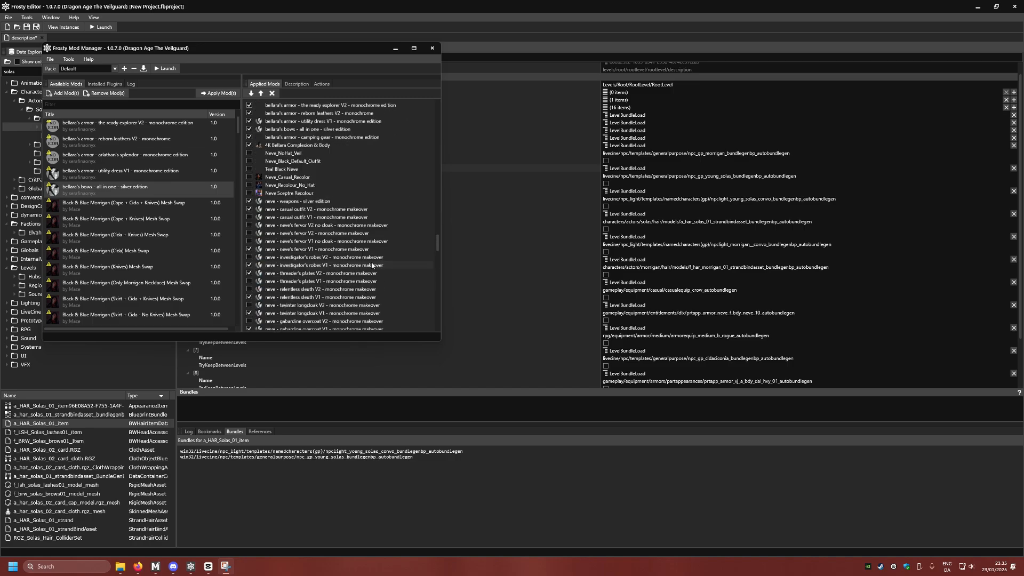
scroll(308, 257, "up", 10)
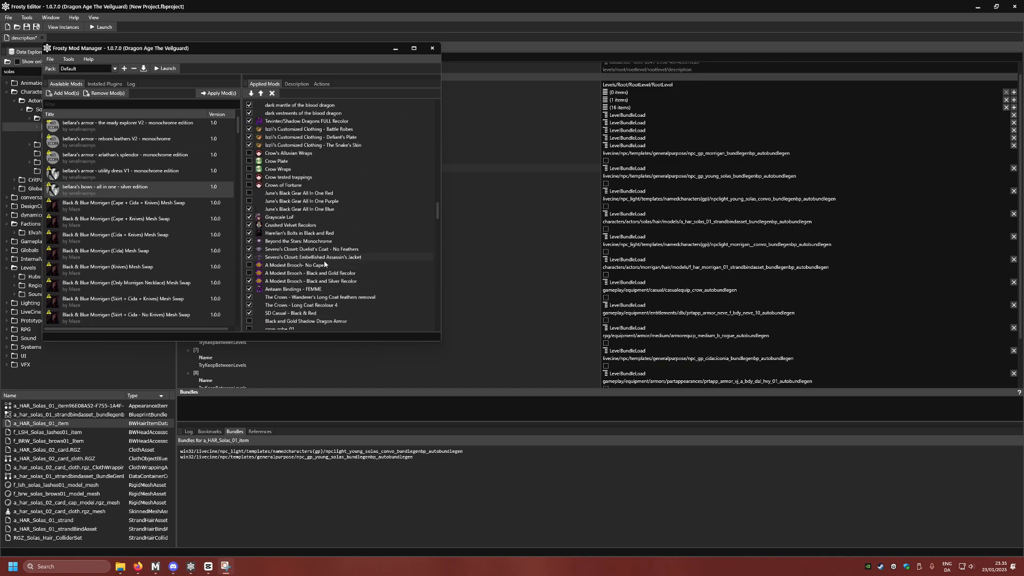
scroll(335, 281, "up", 6)
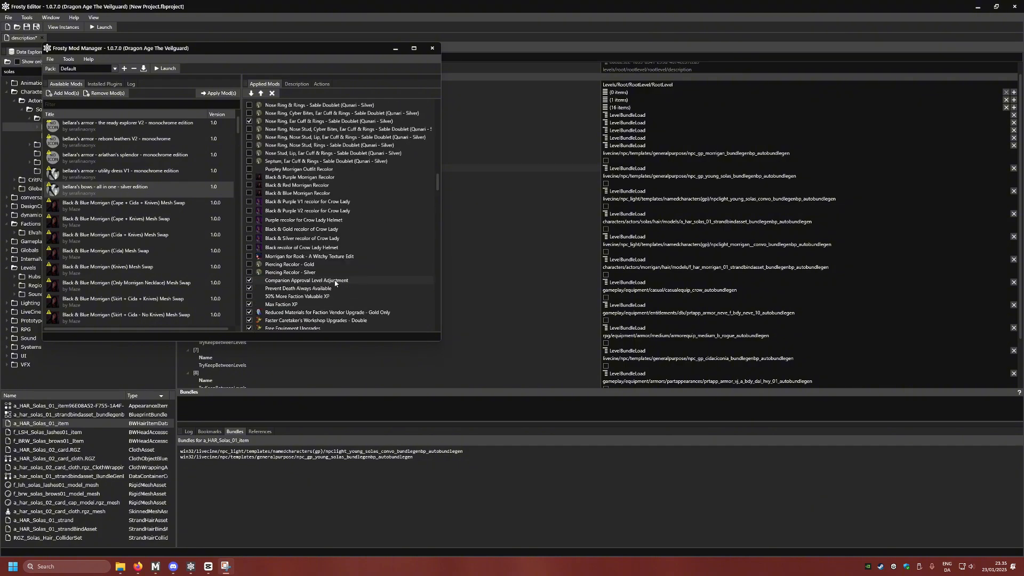
scroll(334, 283, "up", 10)
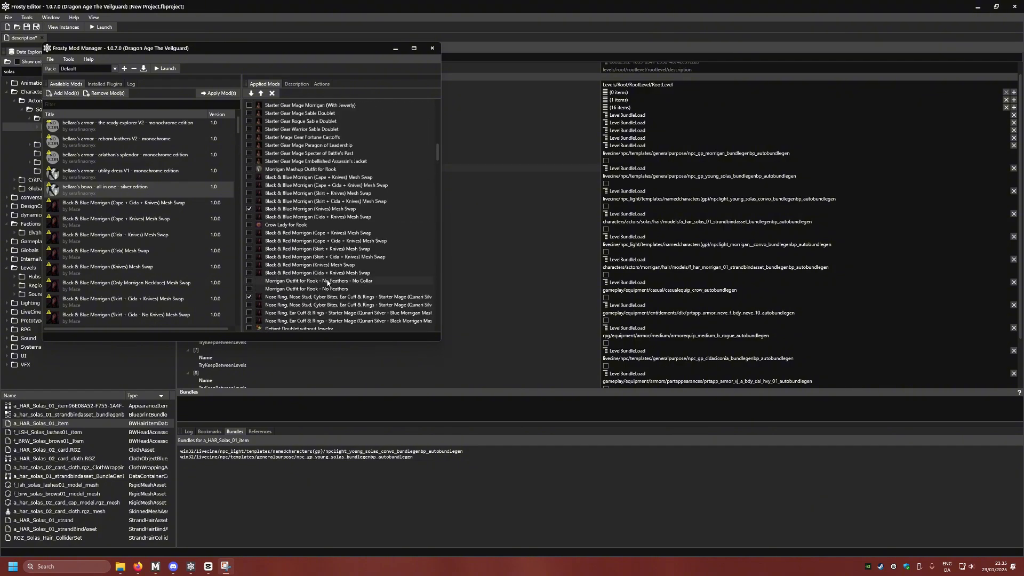
scroll(328, 283, "up", 10)
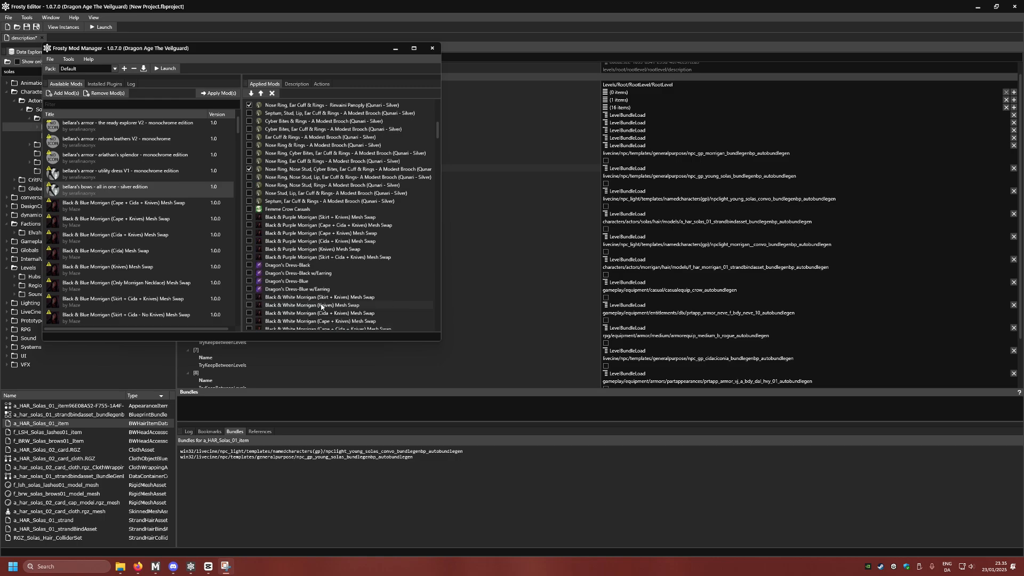
scroll(320, 307, "up", 8)
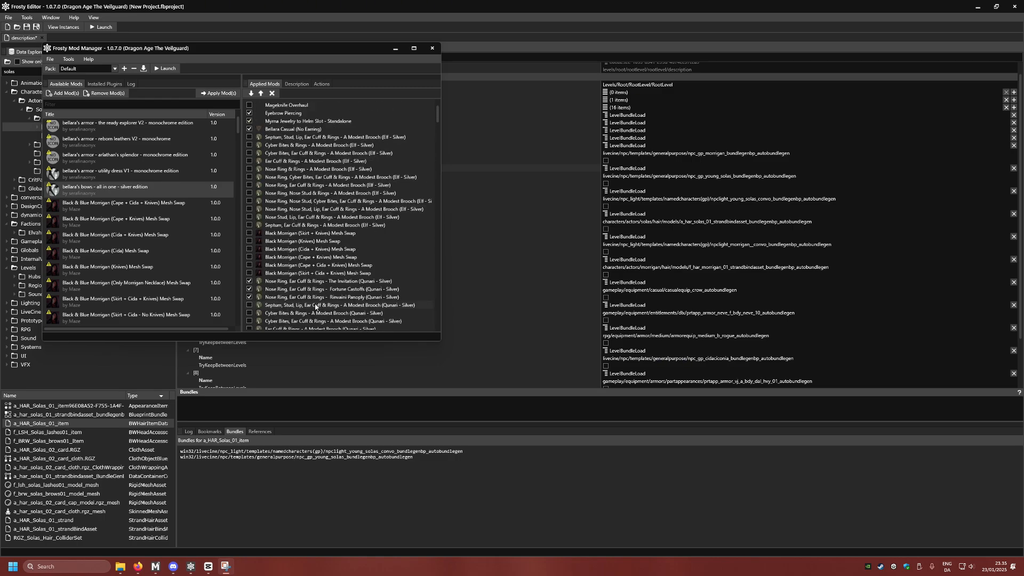
Examine the load order from the outfit mesh swaps through recolors and complexions to the personal library mods at the end.
scroll(316, 307, "down", 10)
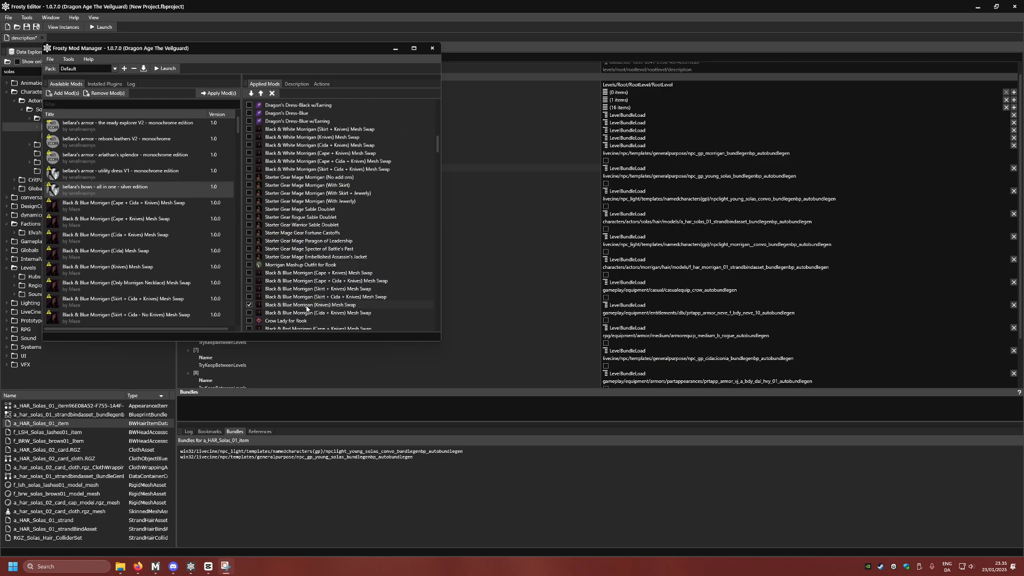
scroll(307, 308, "down", 10)
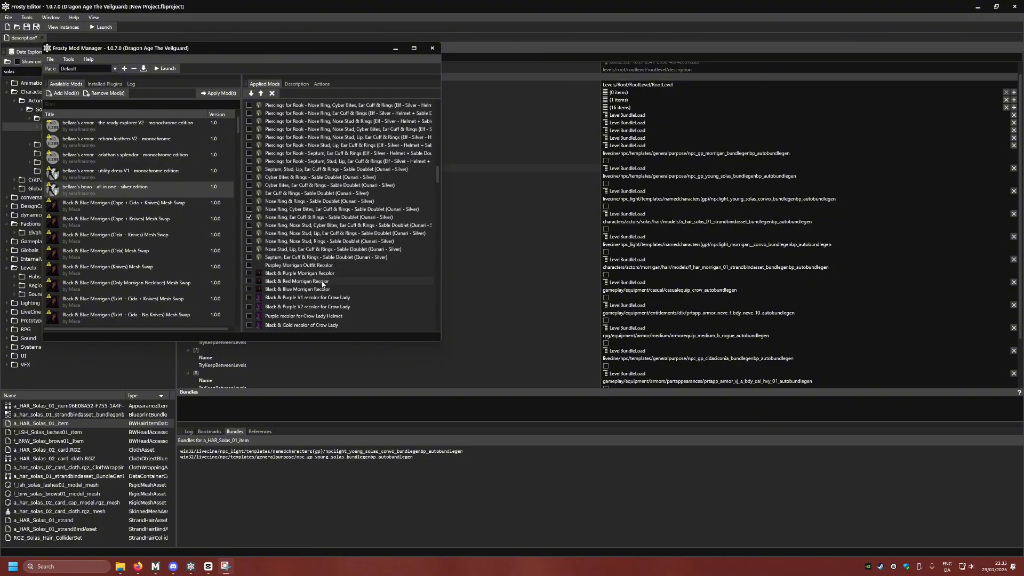
scroll(321, 284, "down", 10)
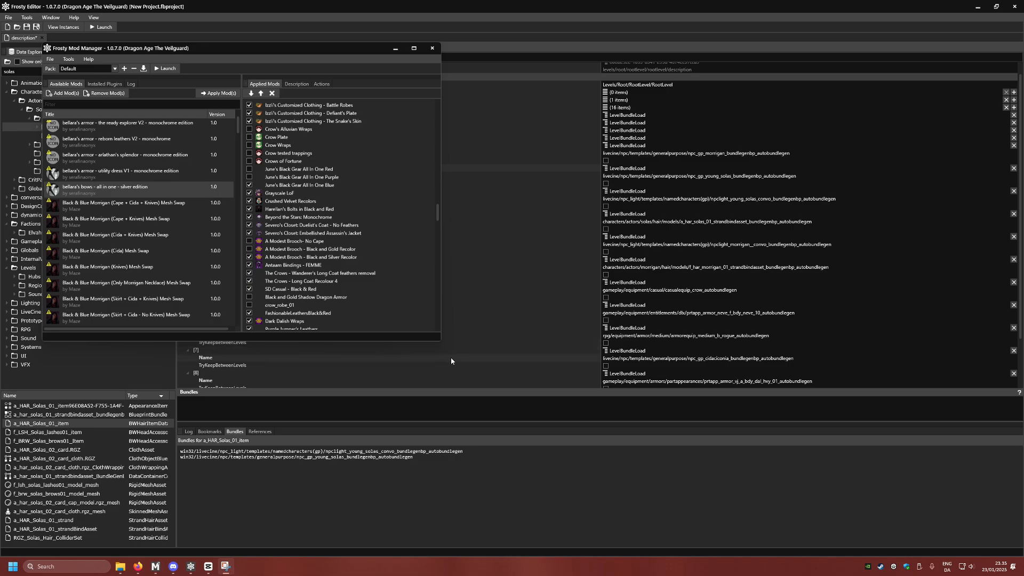
scroll(353, 306, "down", 8)
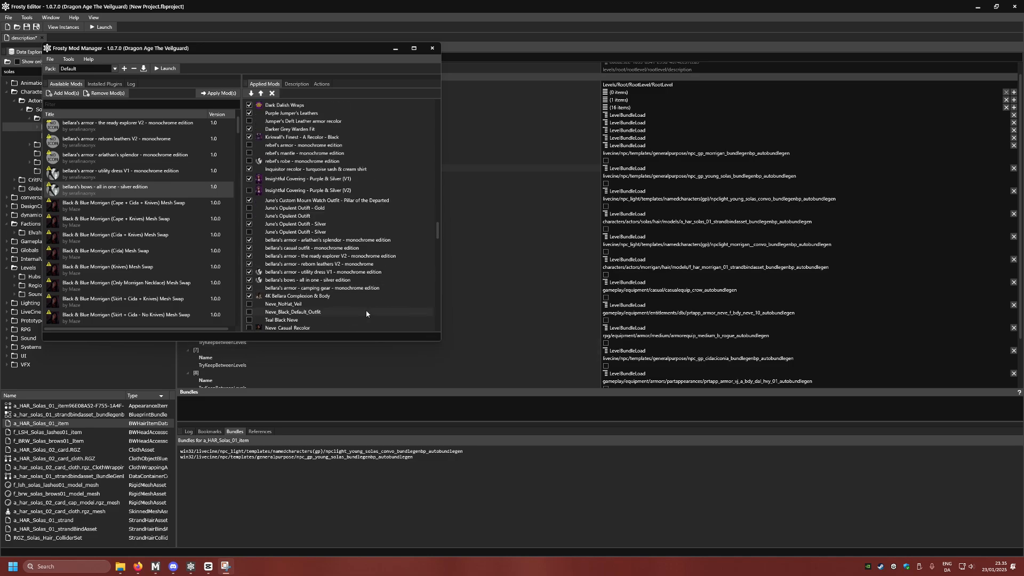
scroll(373, 313, "down", 1)
scroll(372, 313, "down", 8)
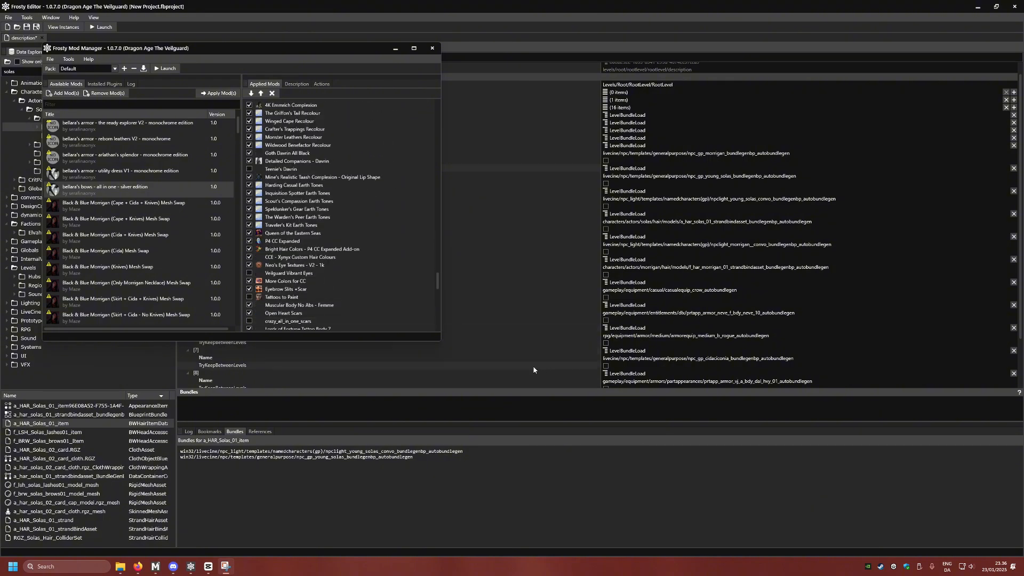
scroll(353, 321, "down", 10)
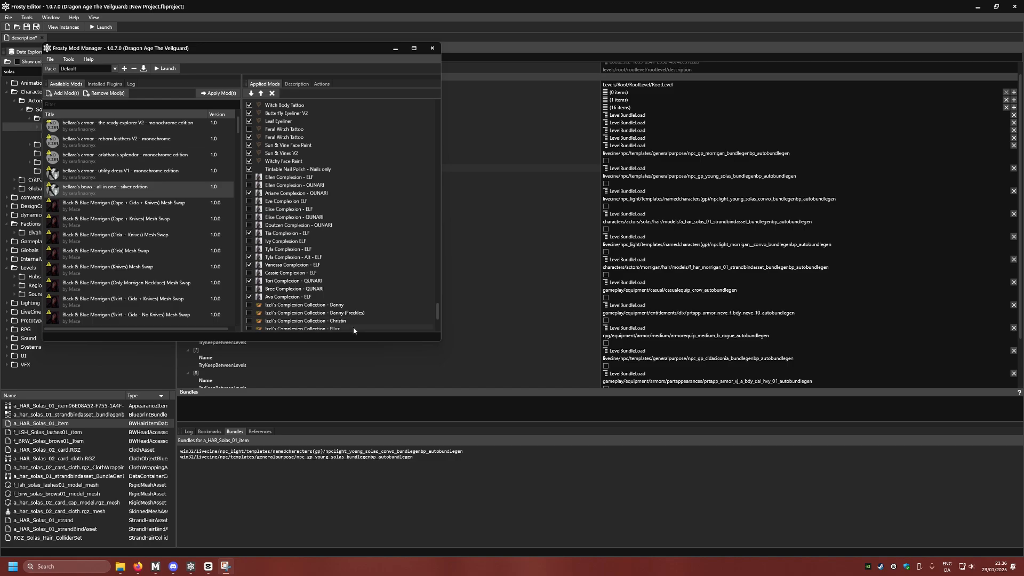
scroll(352, 328, "down", 4)
scroll(217, 209, "down", 2)
scroll(306, 264, "down", 1)
scroll(215, 256, "up", 6)
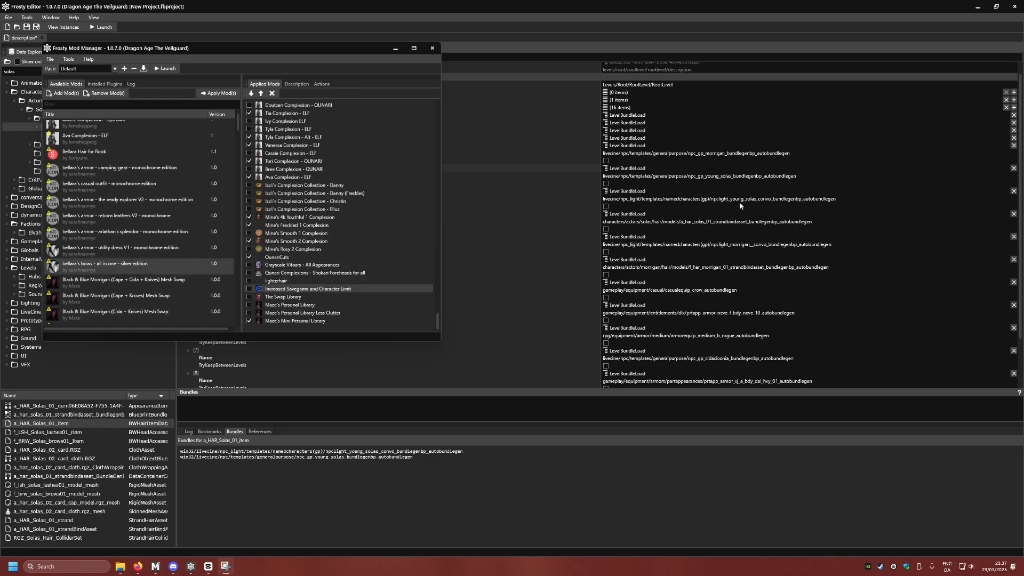